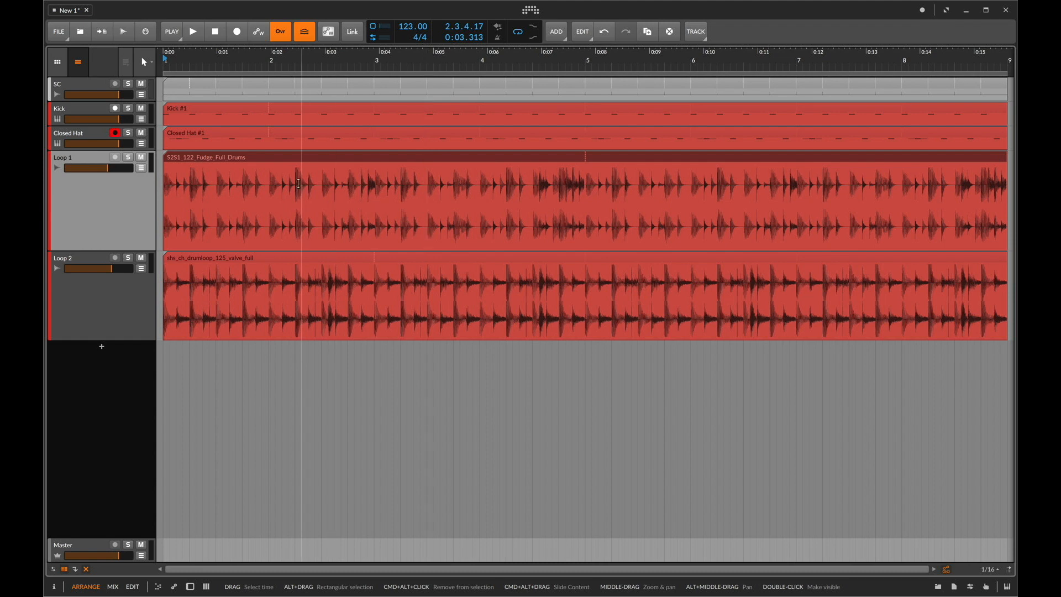
Step: Open the Loop 1 drum clip in the detail editor and show its clip properties in the inspector
double_click(277, 160)
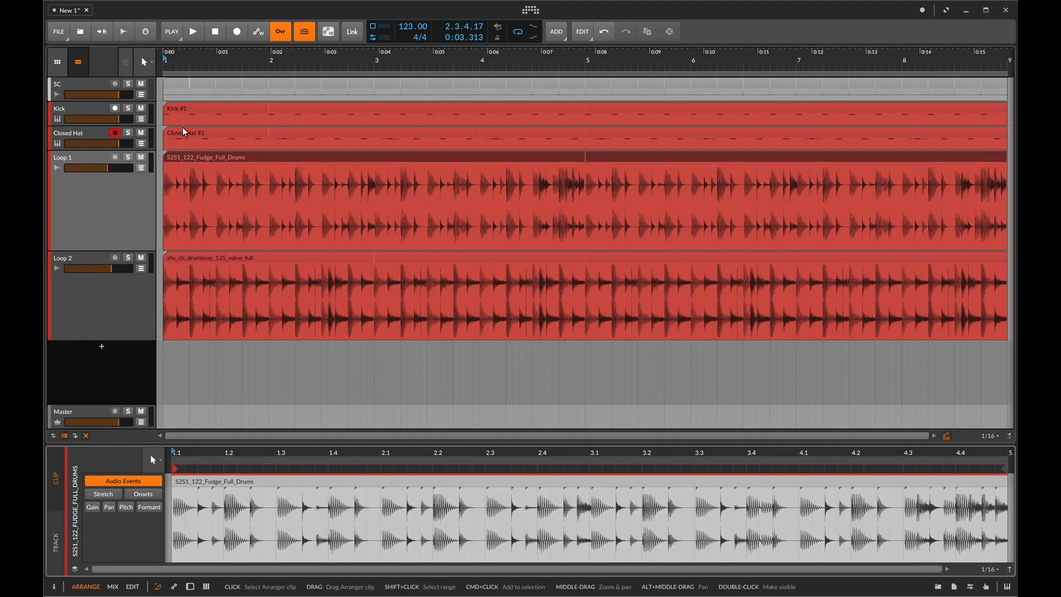
key("i")
left_click(339, 157)
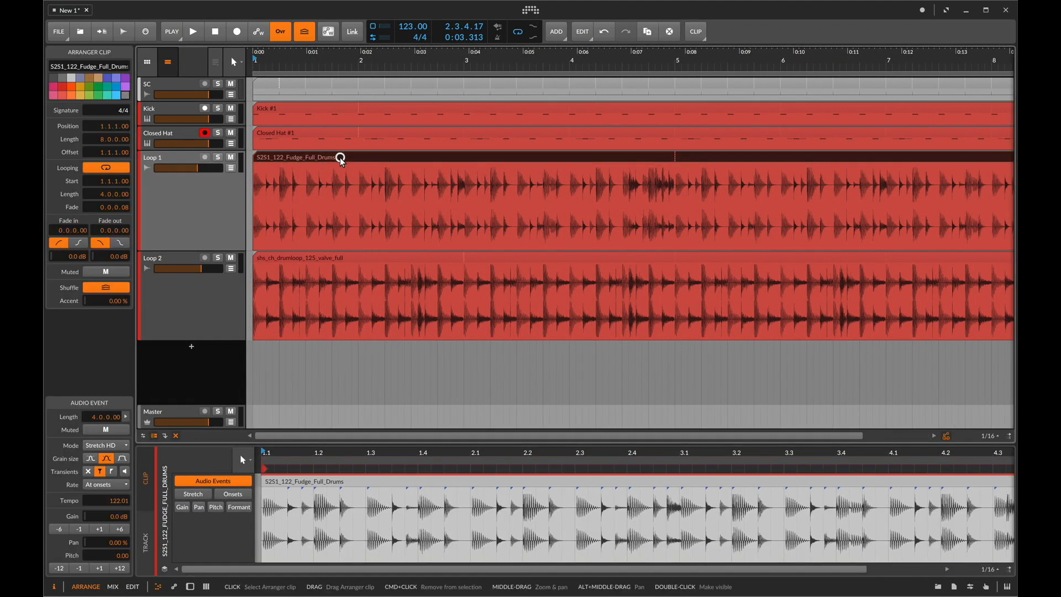
Step: Solo the Loop 1 track and play its drum loop for a short listen
left_click(218, 157)
key("space")
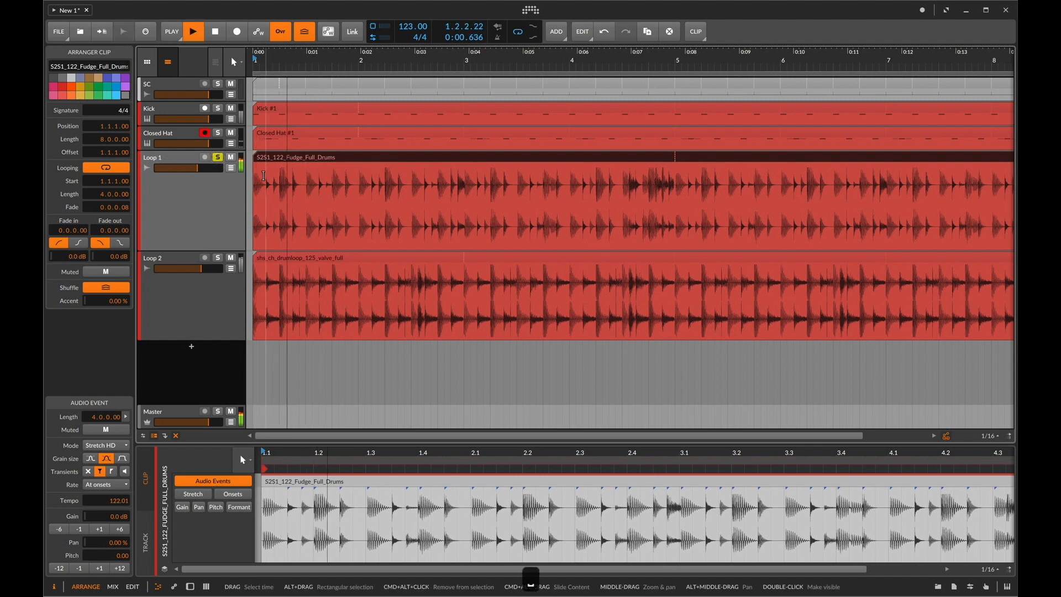
key("space")
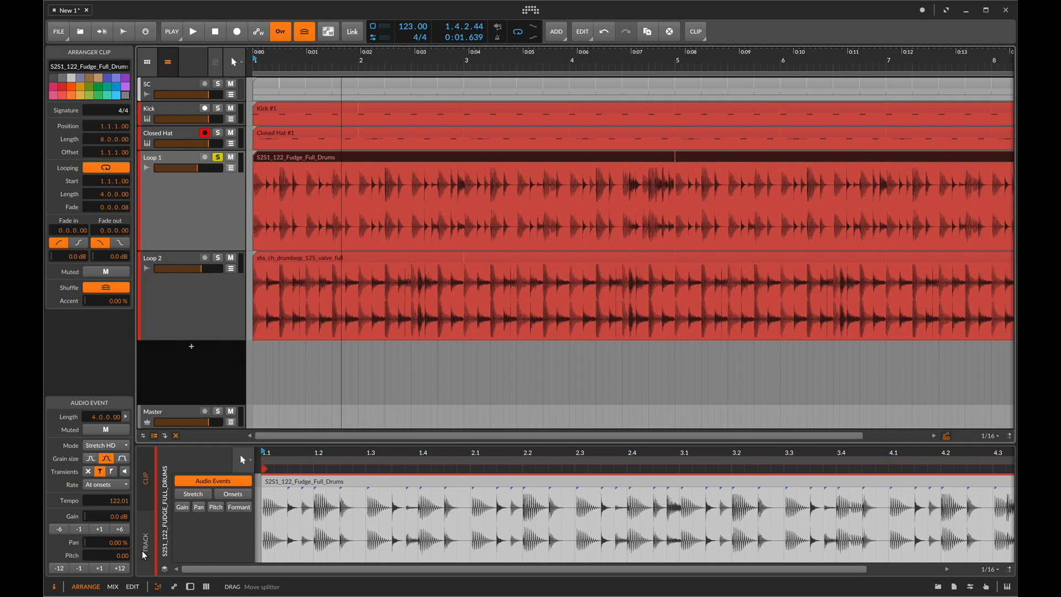
Step: During playback, set the Loop 1 clip's stretch to the smallest grain size with hard transient preservation and the backward-arrow option on
left_click(364, 484)
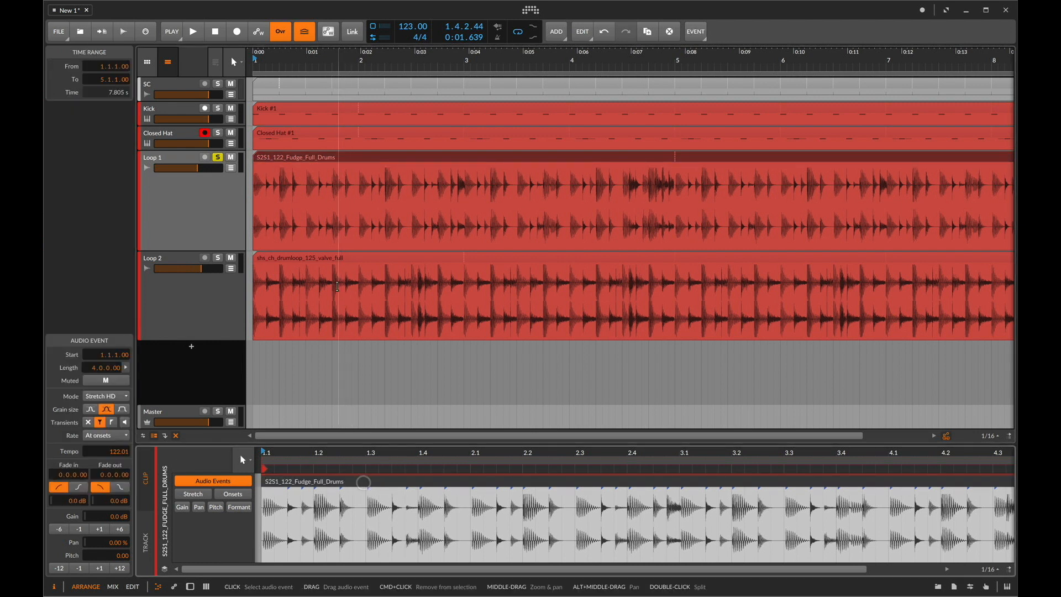
left_click(290, 164)
left_click(287, 160)
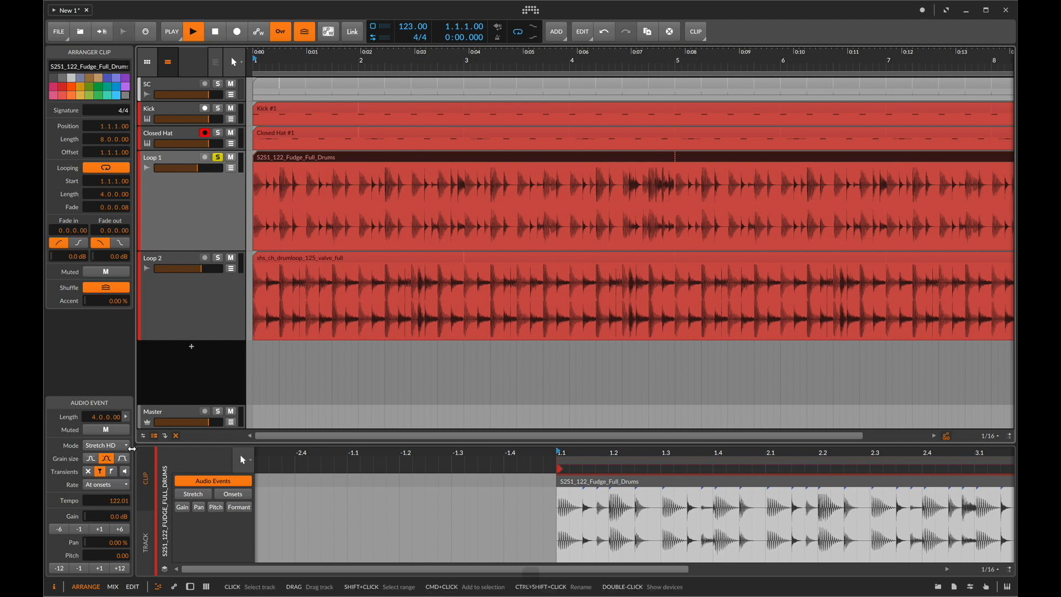
key("space")
left_click(125, 471)
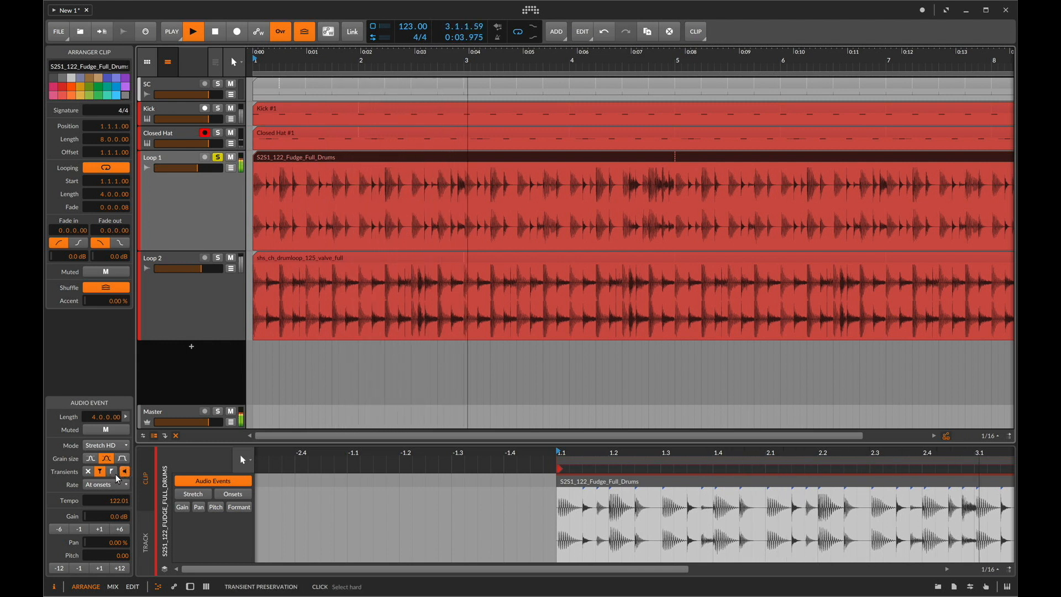
left_click(90, 458)
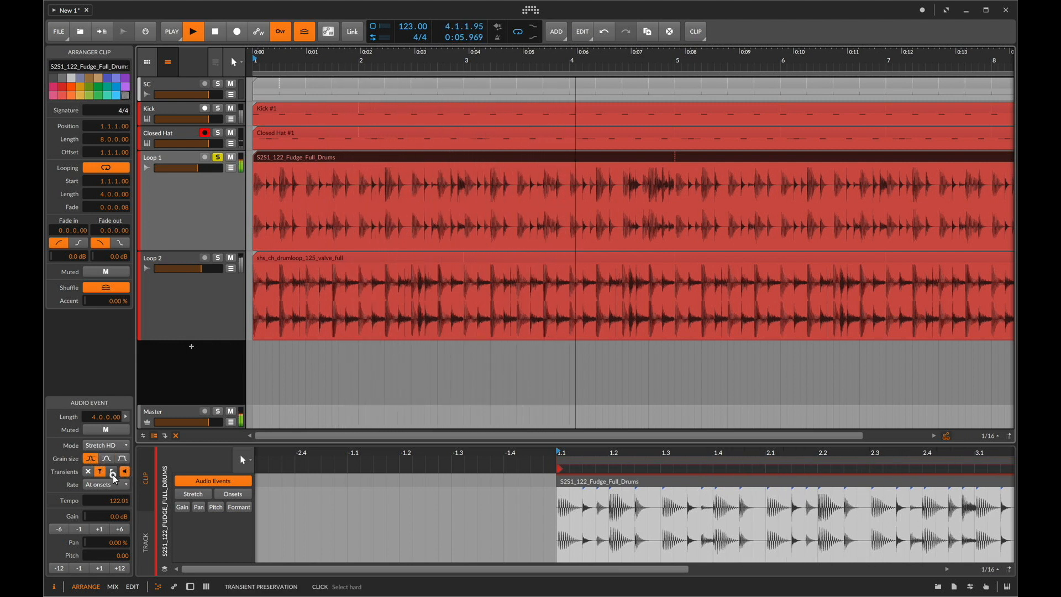
left_click(113, 473)
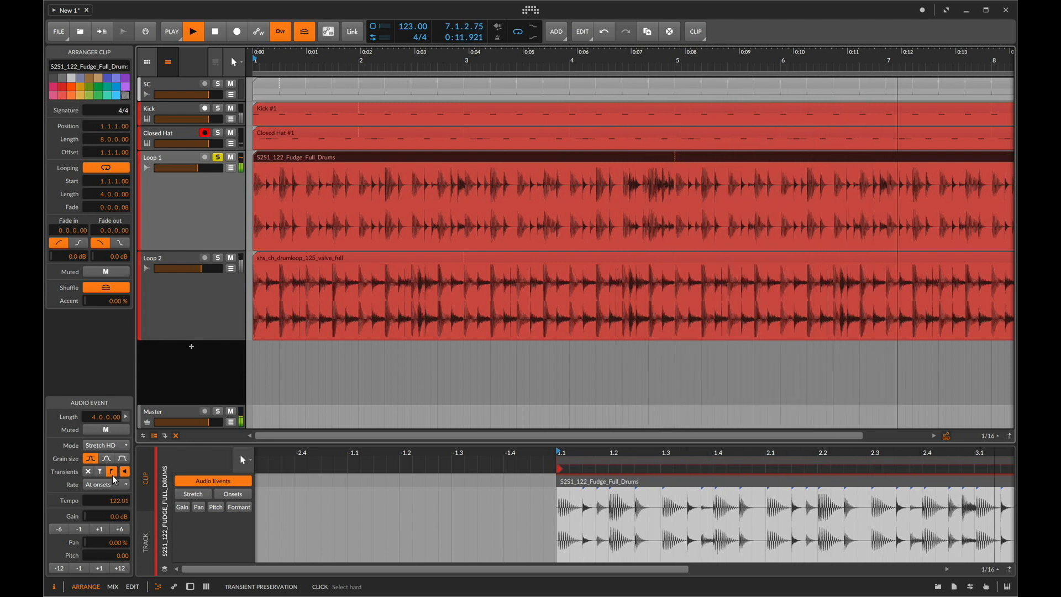
key("space")
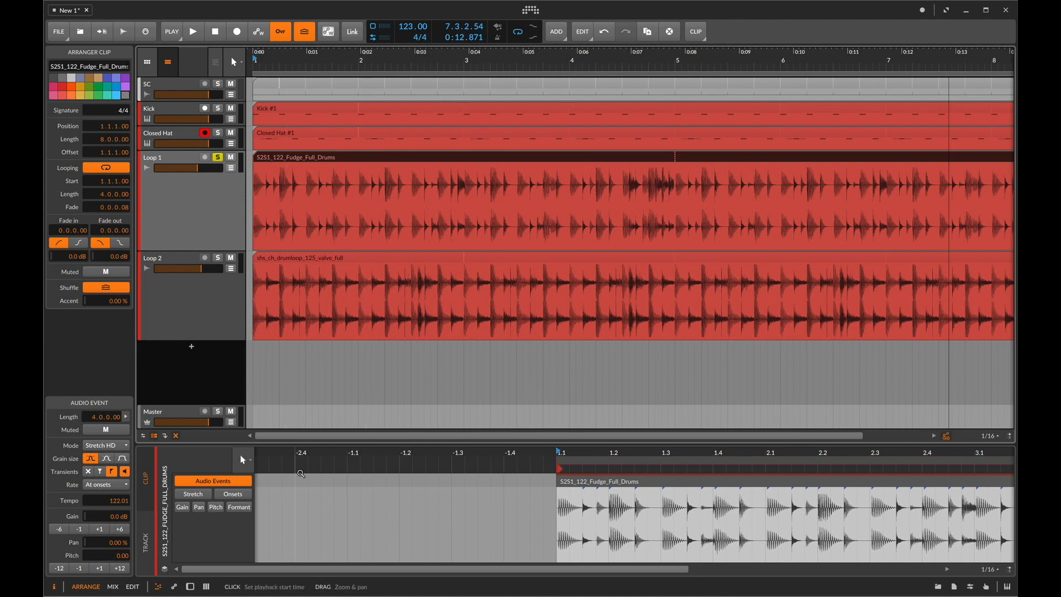
Step: Add a Transient Control device after Time Shift in Loop 1's device chain and start playback
double_click(163, 173)
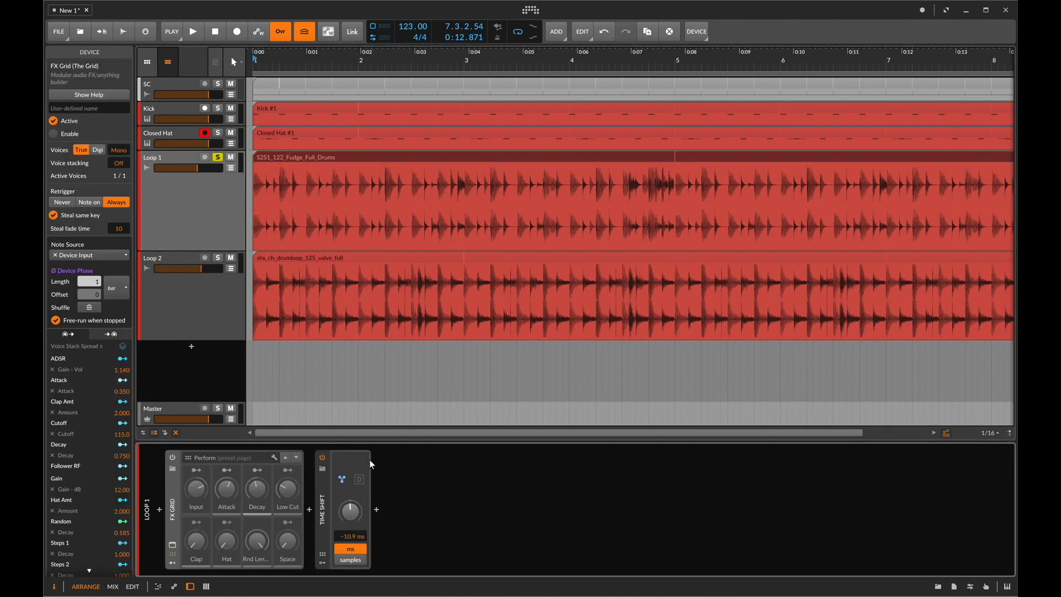
left_click(379, 512)
type("trans")
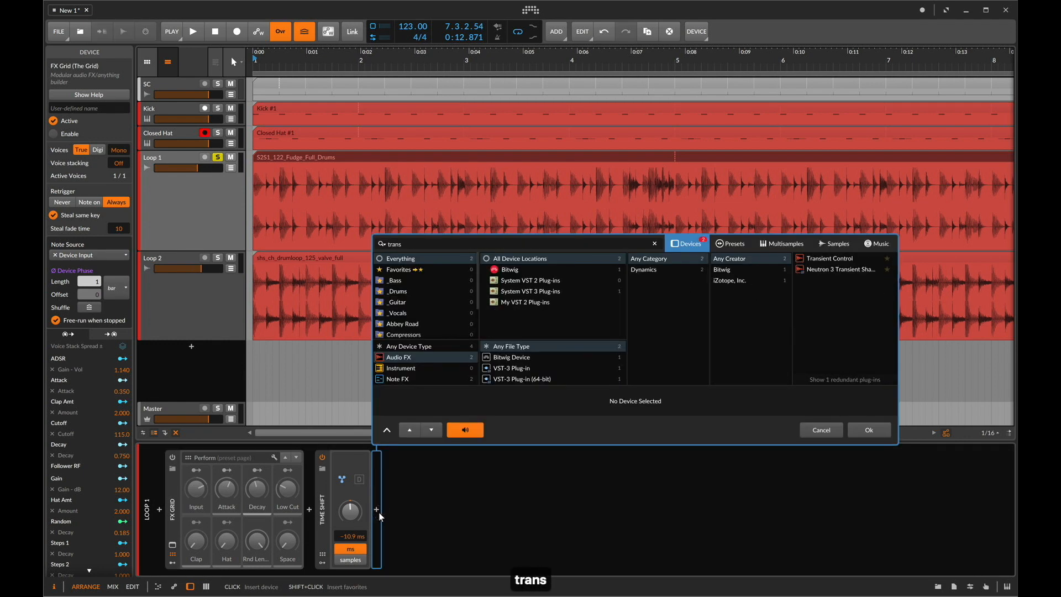
key("Down")
key("Return")
key("space")
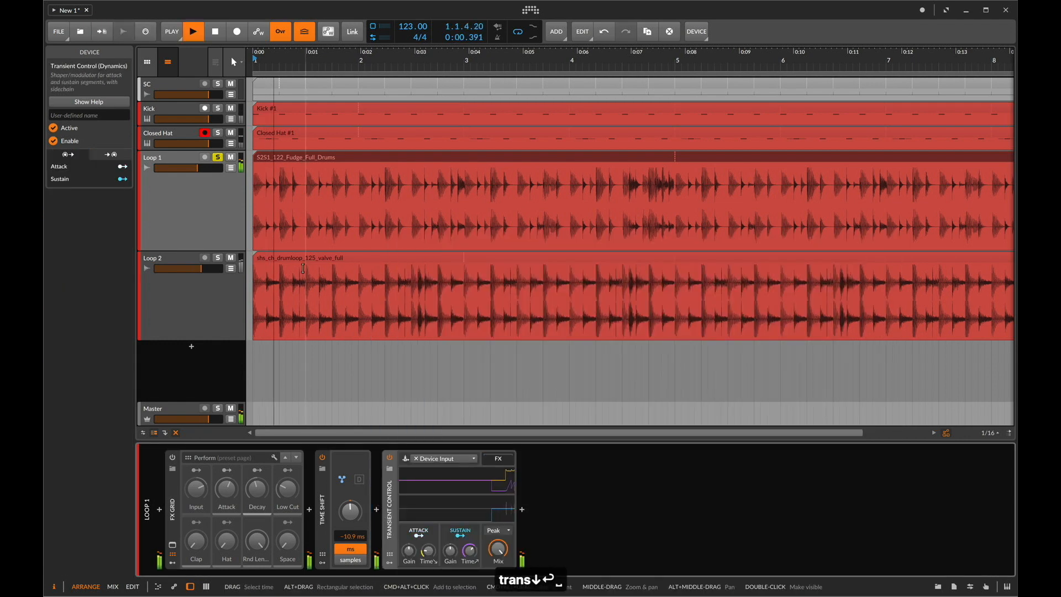
Step: Set the Loop 1 clip's stretch grain size to the largest option
left_click(280, 158)
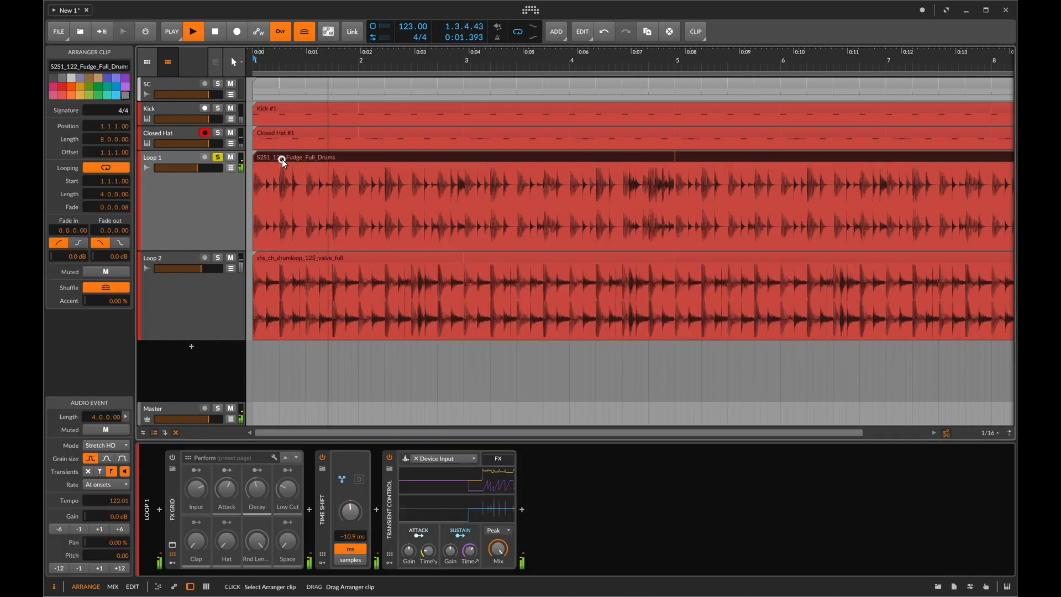
left_click(122, 458)
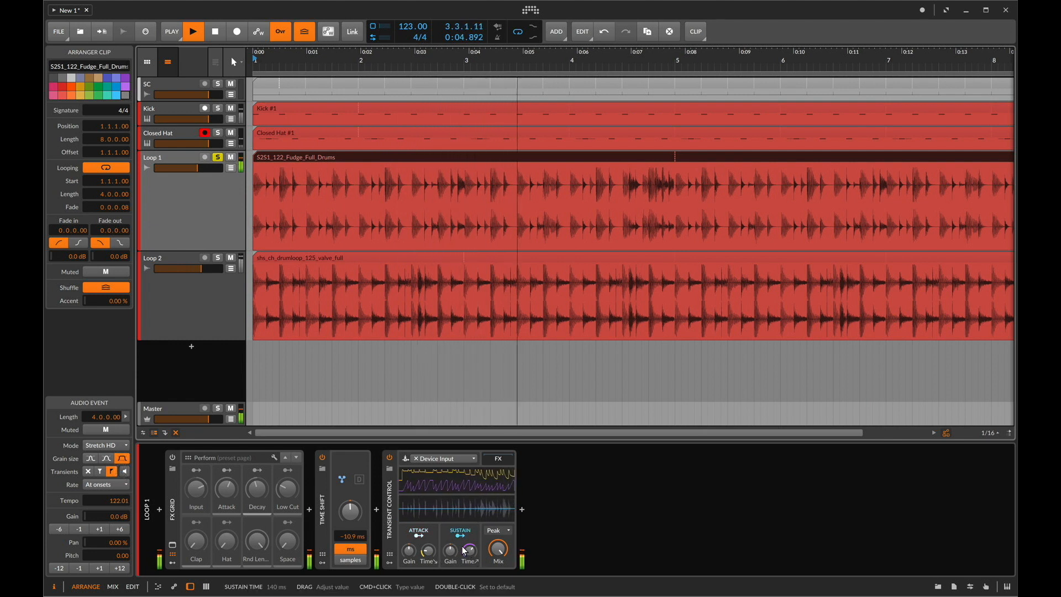
Step: Try a lower sustain gain and a higher attack gain of about 124 % on Transient Control, and delete the device
left_click_drag(451, 552, 411, 537)
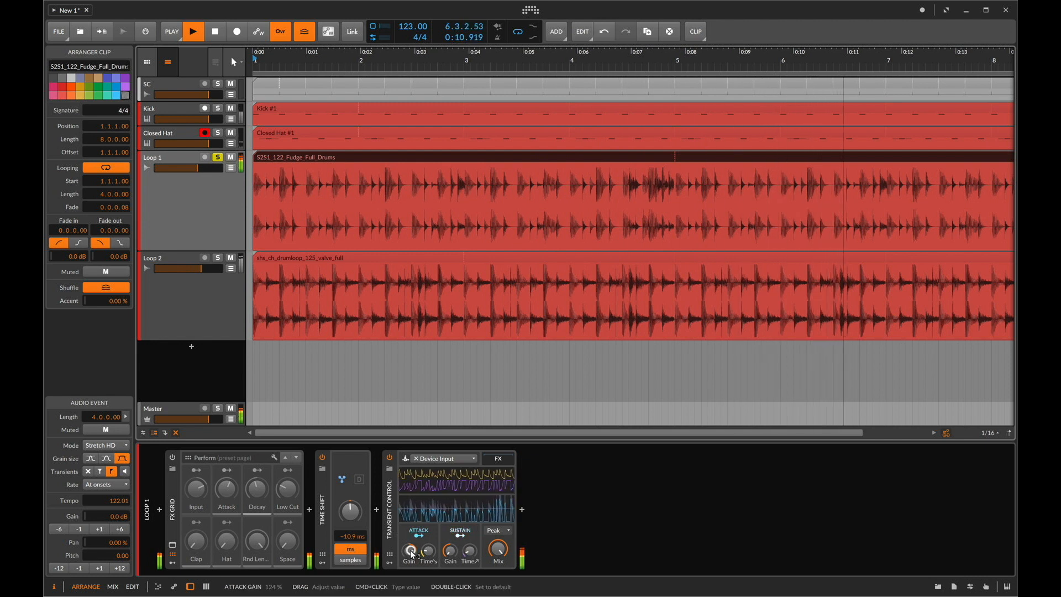
left_click(387, 519)
key("Delete")
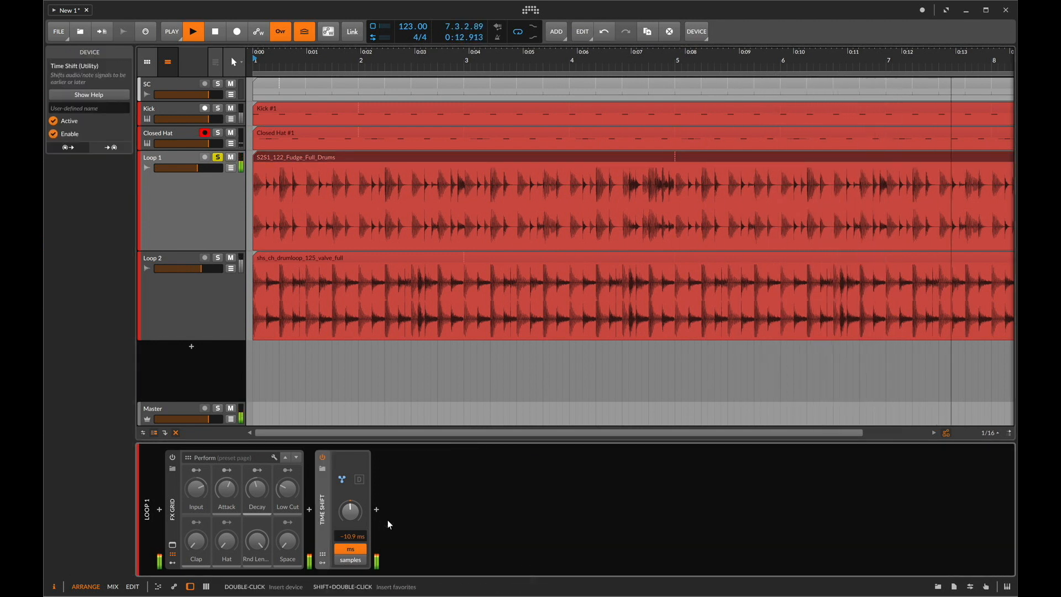
key("space")
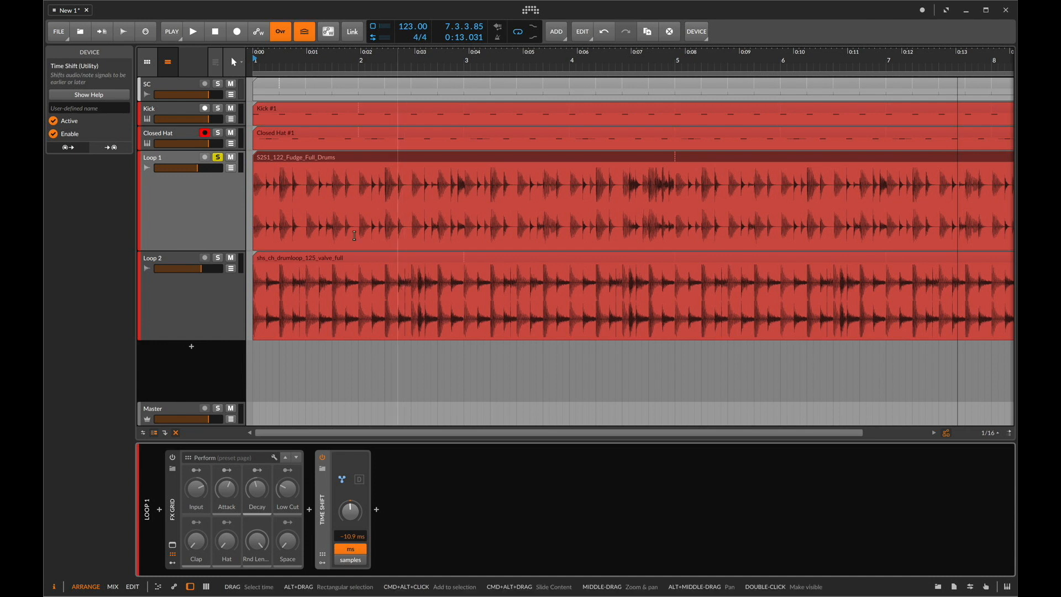
Step: Unsolo Loop 1 and play all tracks together, activating Loop 1's FX Grid device partway through to compare
left_click(217, 158)
left_click(171, 158)
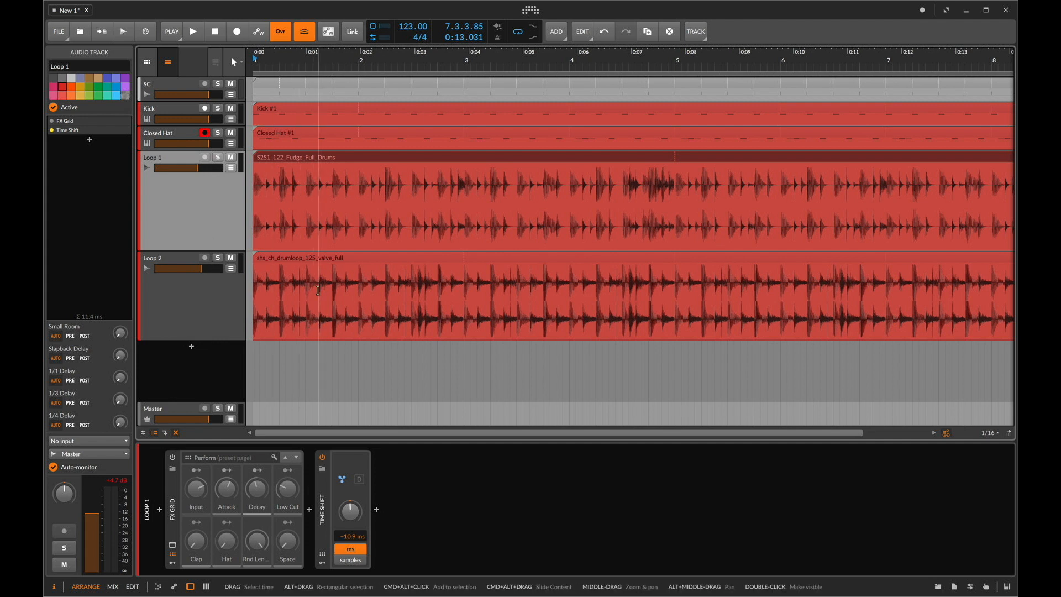
key("space")
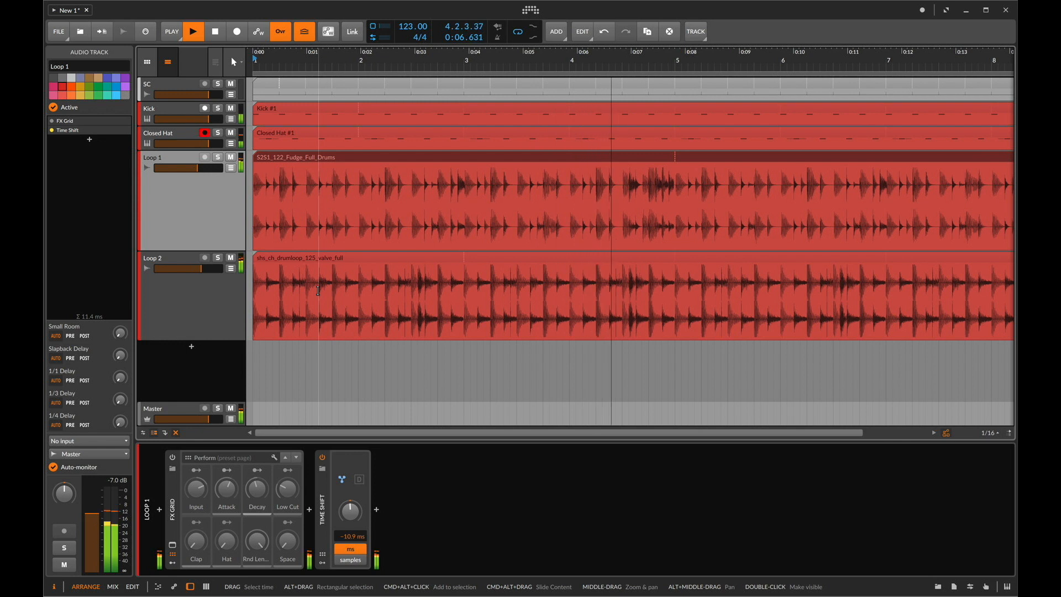
key("q")
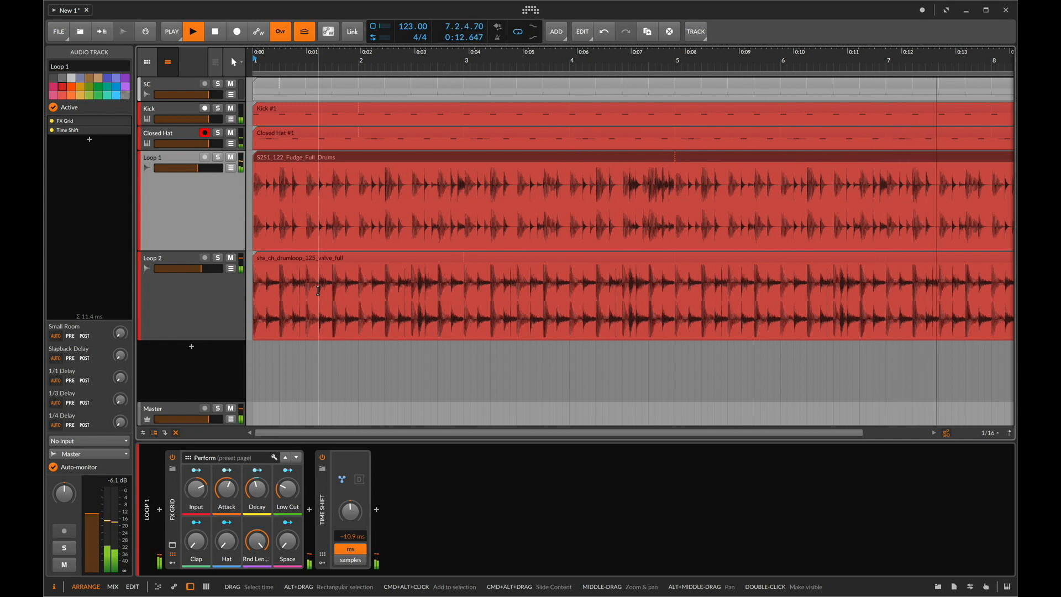
key("space")
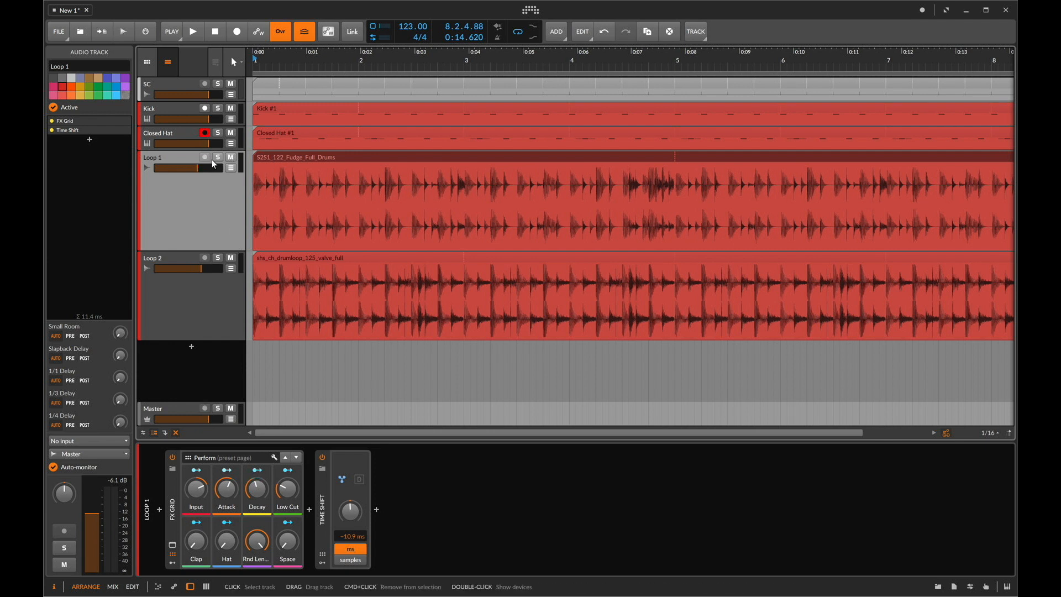
Step: Bypass the FX Grid device on Loop 1 and solo the track to compare its sound alone
left_click(174, 459)
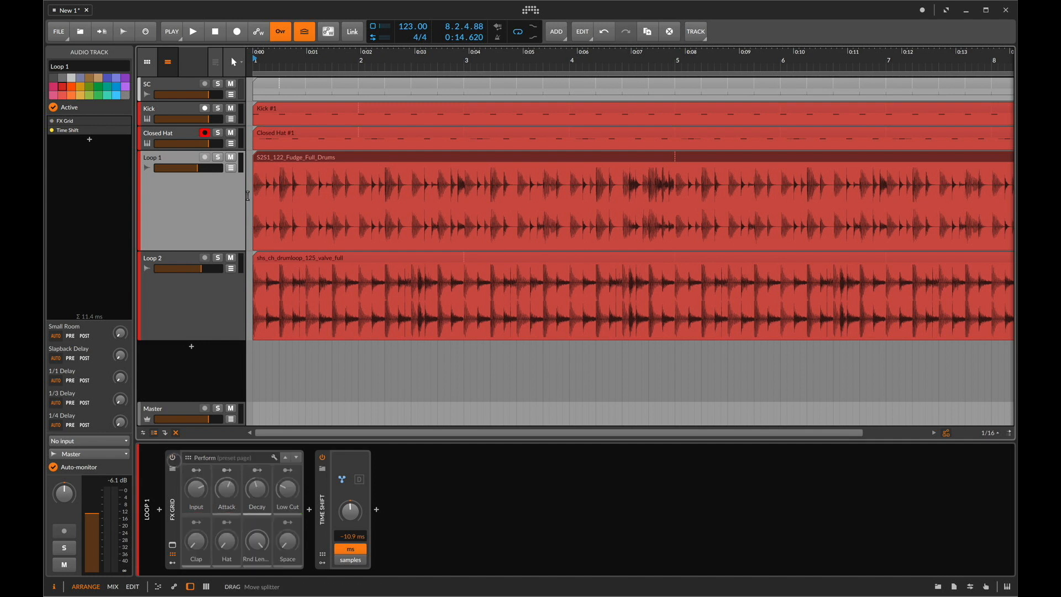
left_click(219, 158)
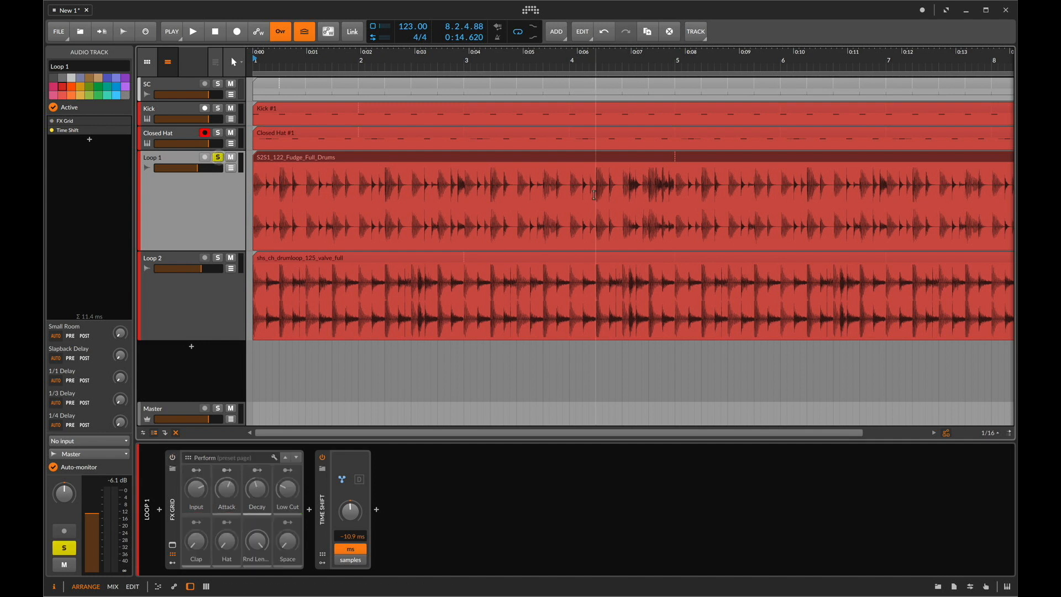
Step: Solo Loop 2 and audition it with its FX Grid device bypassed and activated
left_click(218, 258)
key("space")
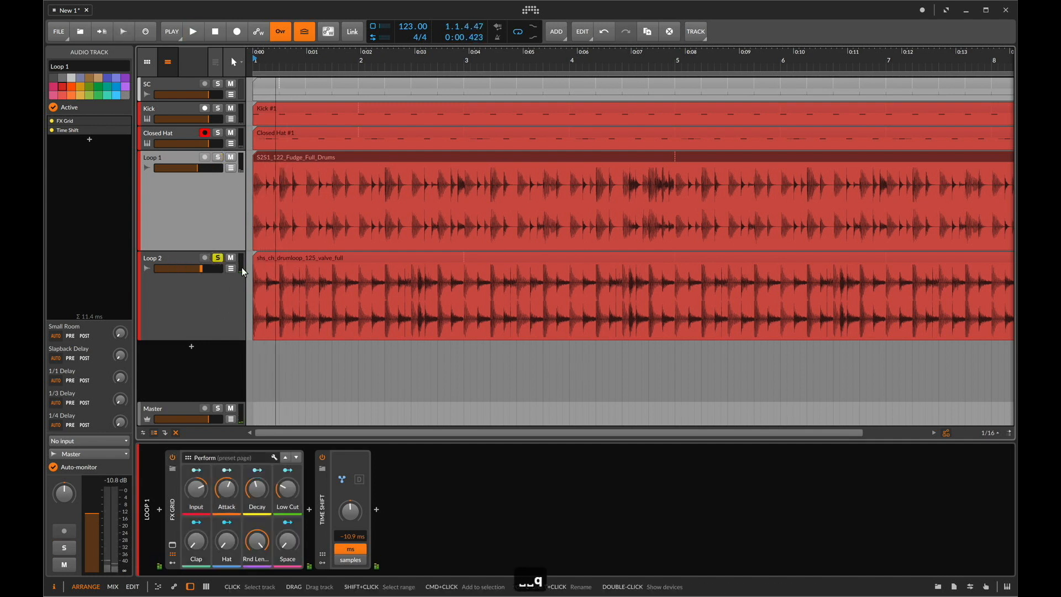
left_click(168, 261)
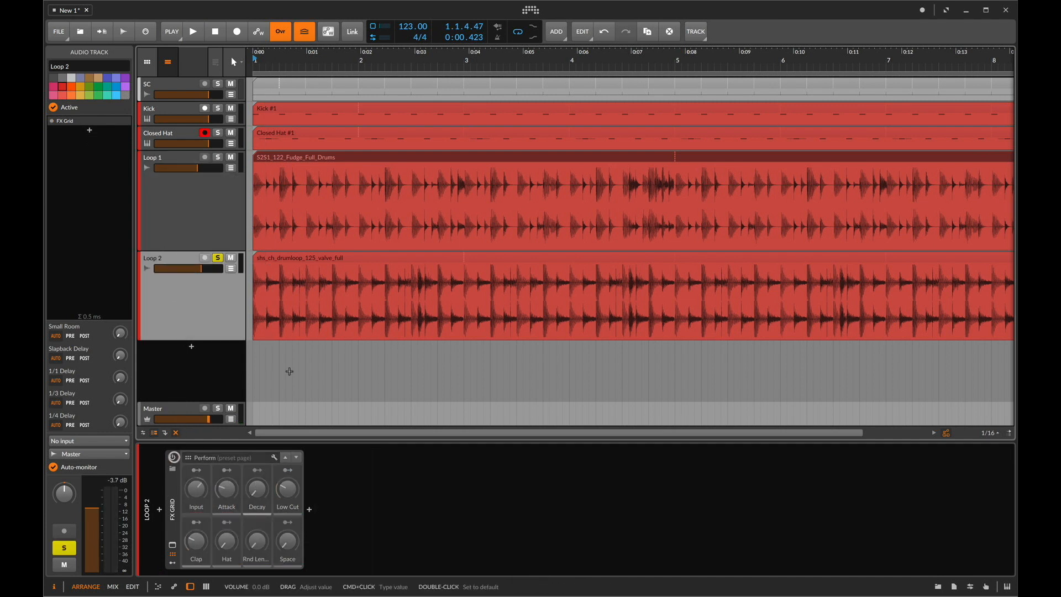
key("space")
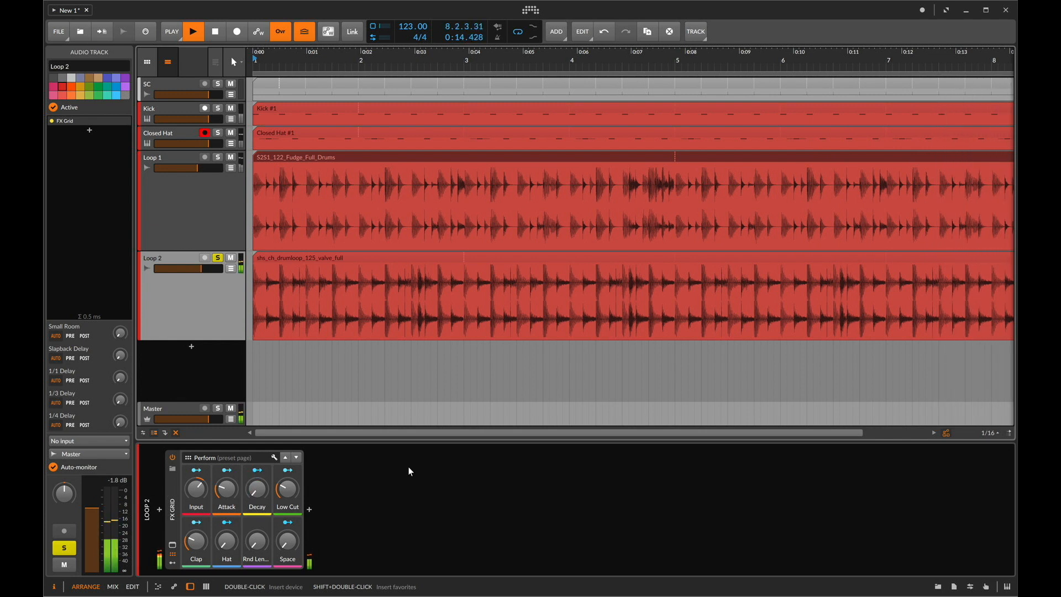
key("space")
Step: Solo Loop 1, select its clip and audition the loop with FX Grid bypassed and reactivated
left_click(218, 158)
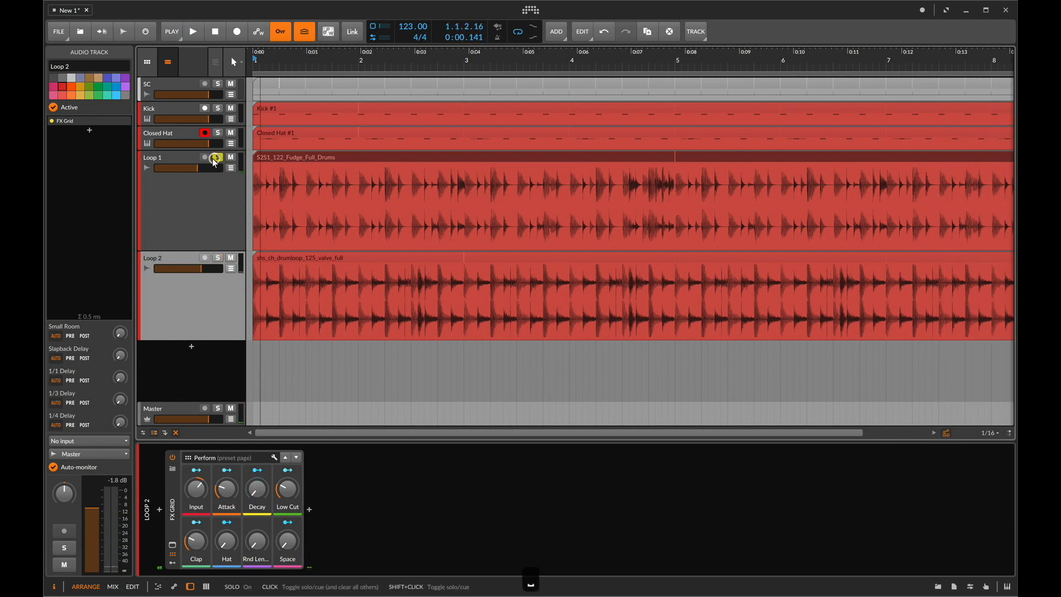
left_click(158, 159)
left_click(319, 155)
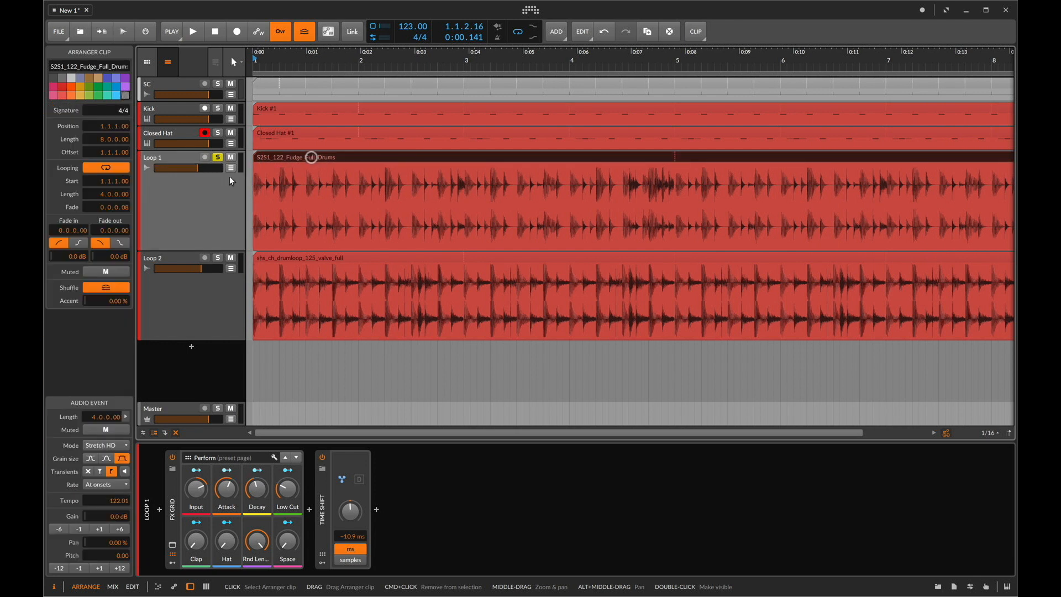
key("q")
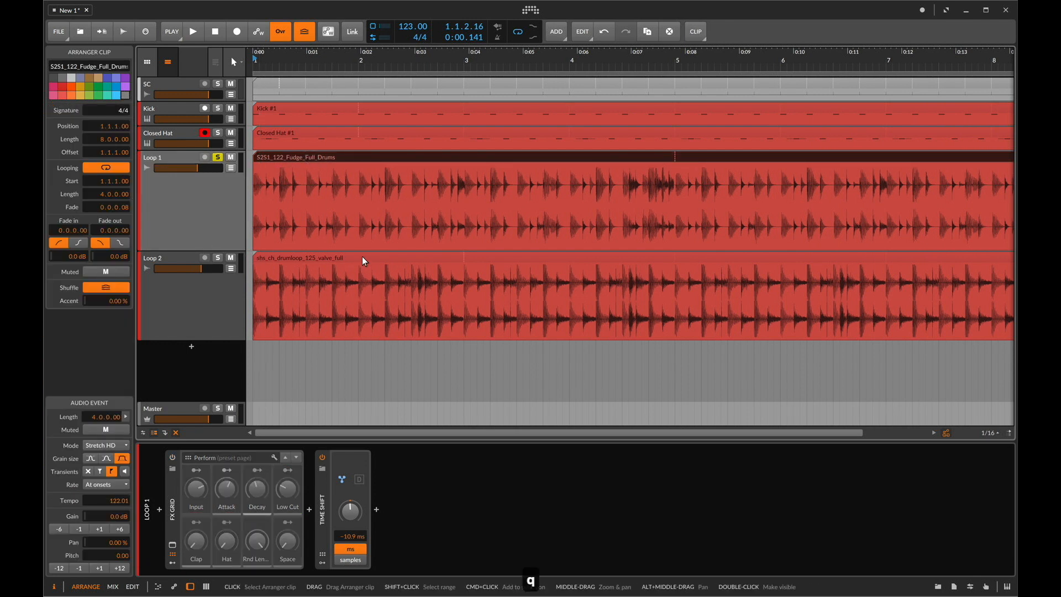
key("space")
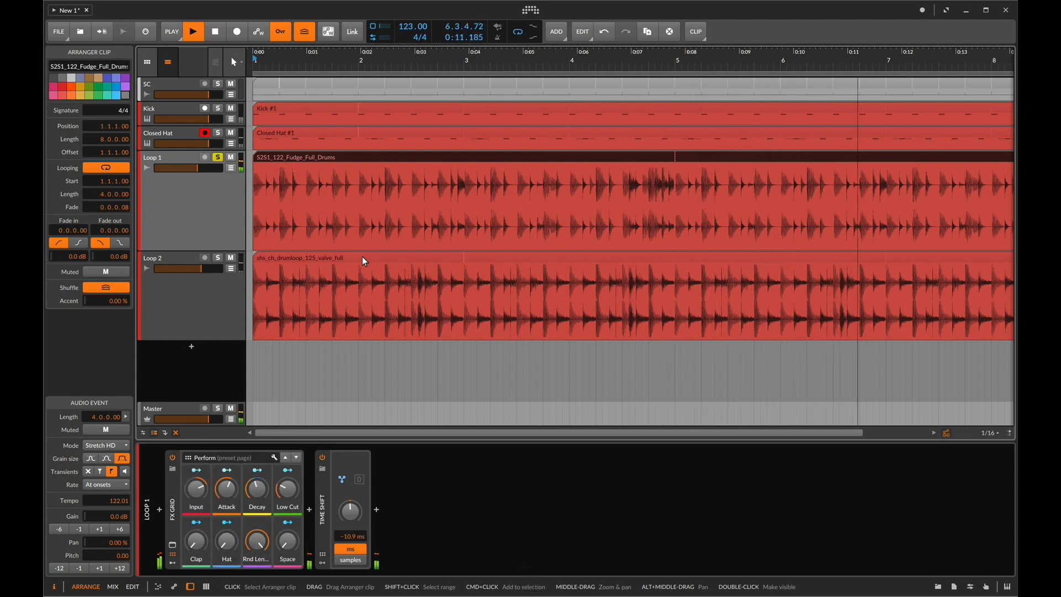
key("space")
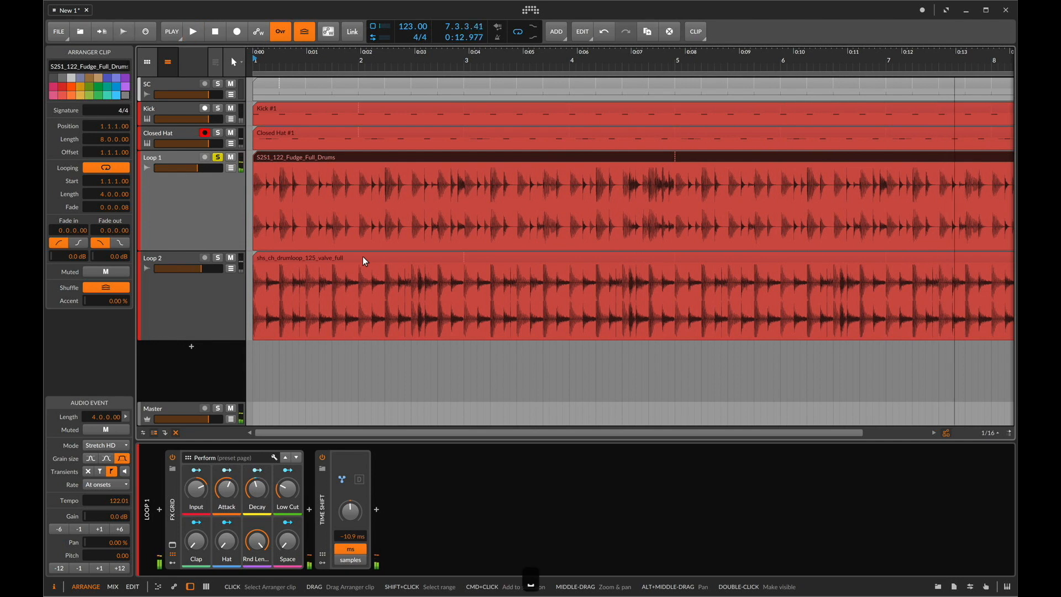
Step: Split the Loop 1 and Loop 2 clips at bar 5
left_click(676, 206)
key("super+e")
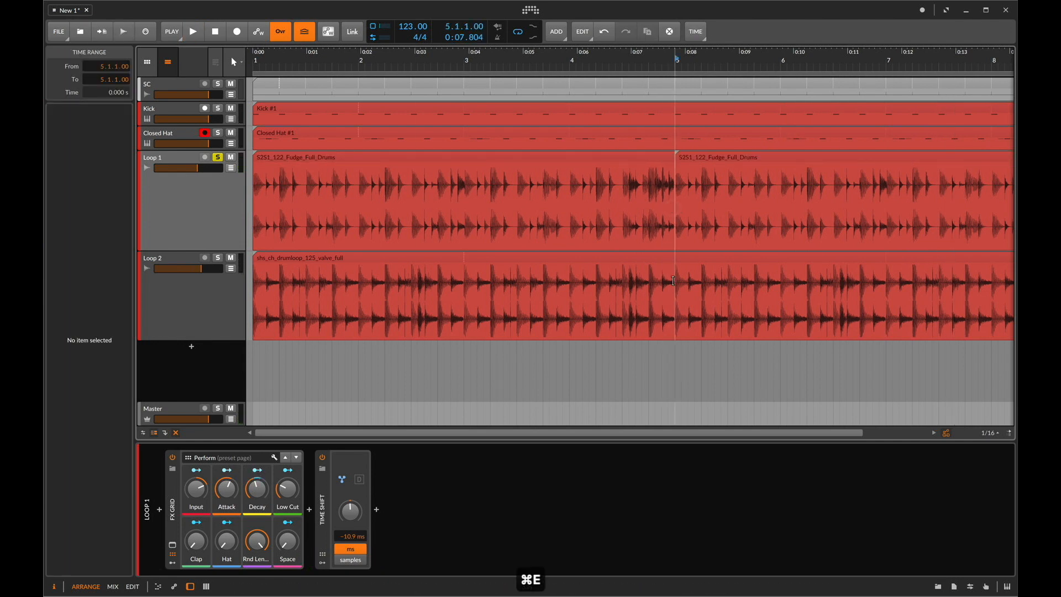
Step: Bounce the first four-bar clips of Loop 1 and Loop 2 to new audio tracks, Pre-Fader at 32-bit floating-point
left_click(549, 157)
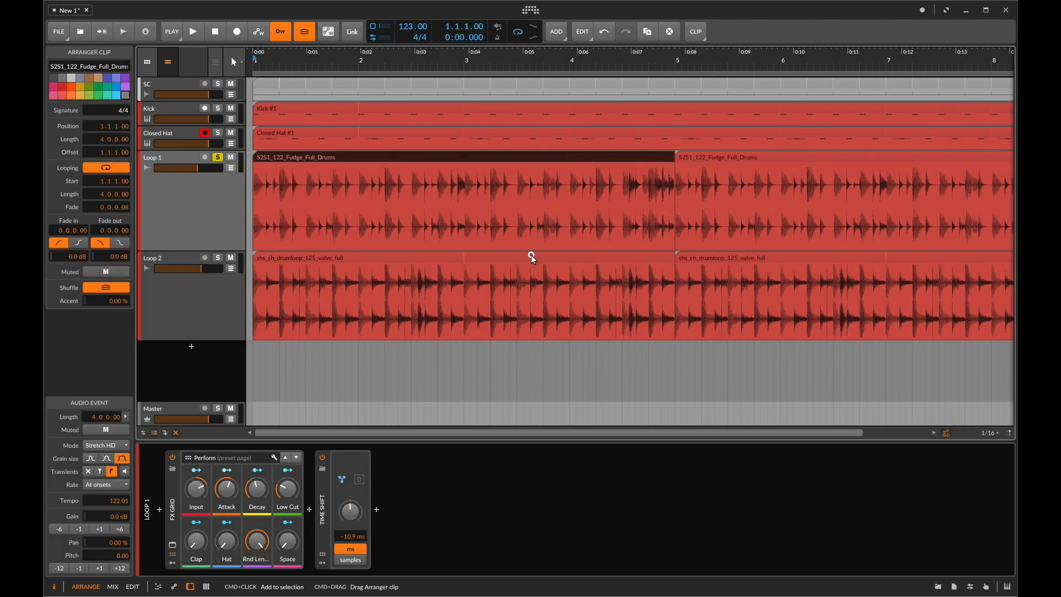
left_click(532, 258, "shift")
key("super+alt+b")
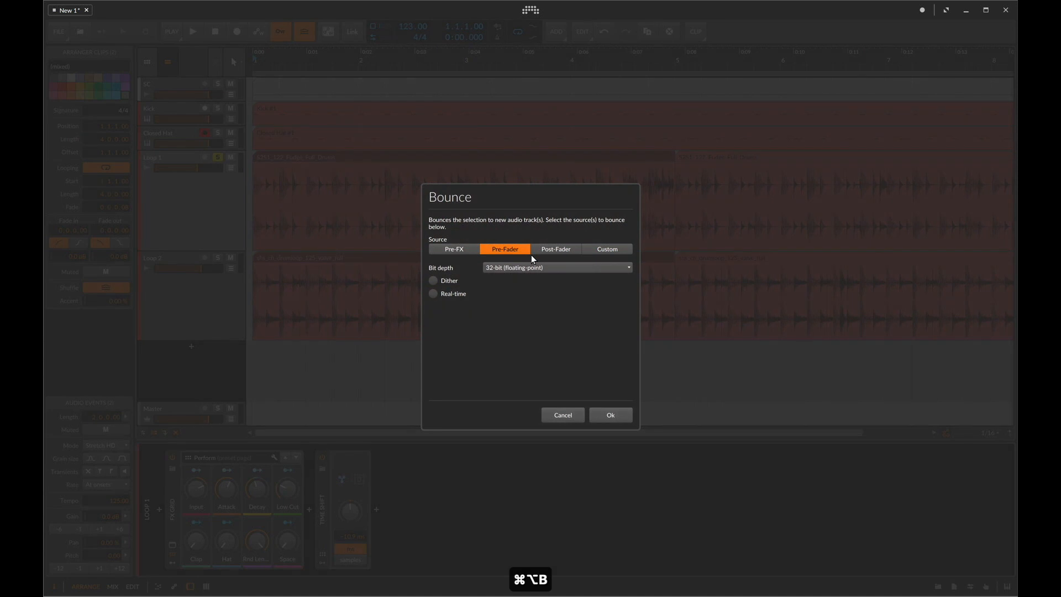
left_click(609, 414)
Step: Inspect the bounced Loop 1 waveform against its original clip up close and across the full four bars
left_click_drag(192, 275, 192, 319)
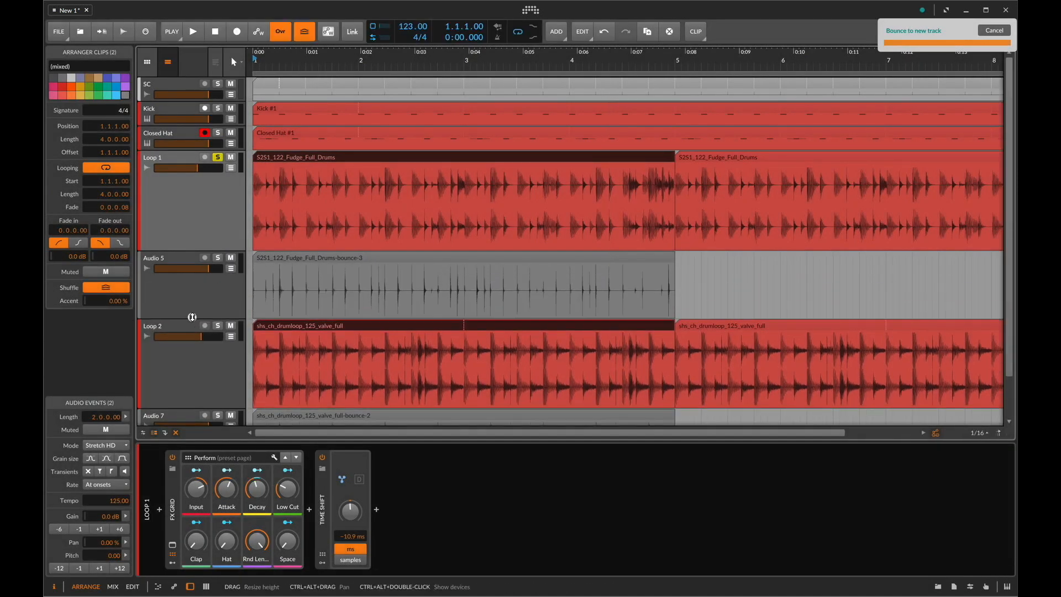
left_click_drag(262, 55, 345, 55)
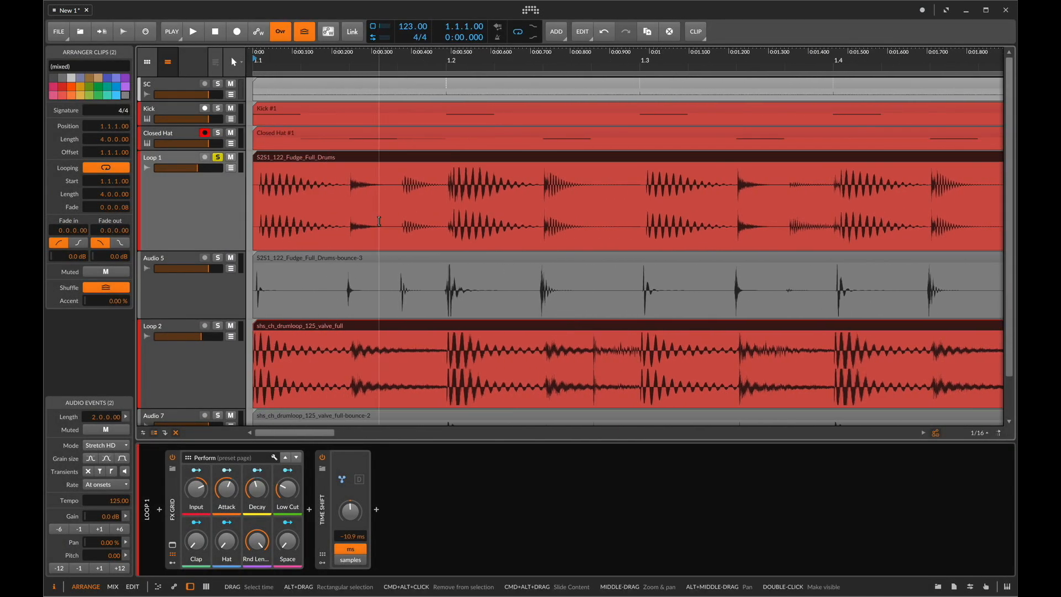
left_click_drag(466, 57, 465, 54)
scroll(517, 284, "down", 3)
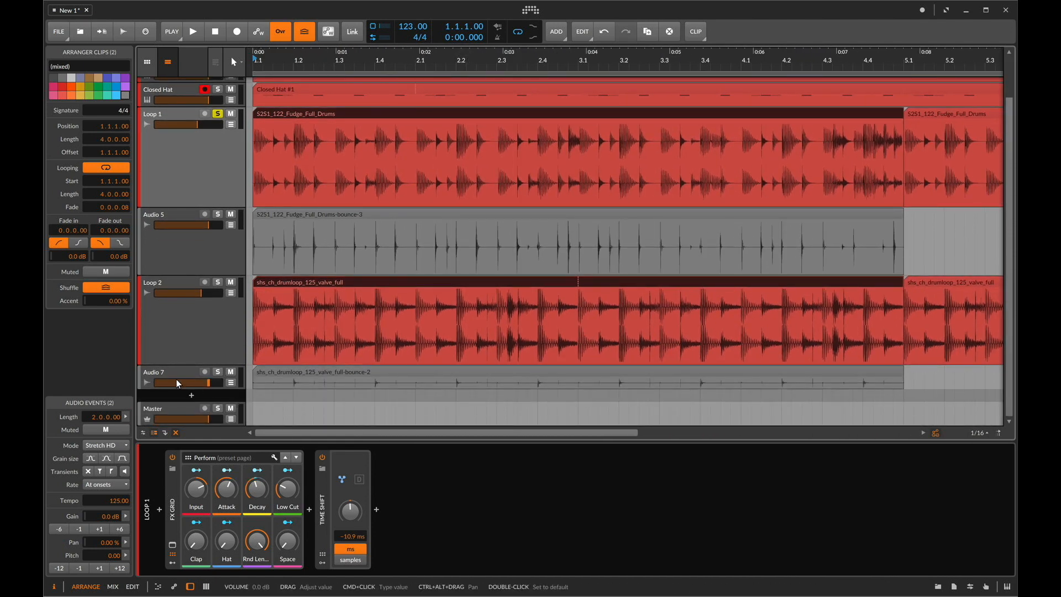
Step: Move the bounced Loop 2 track above Loop 2 to compare the waveforms, and delete both bounced tracks
left_click_drag(171, 377, 176, 306)
left_click_drag(269, 60, 270, 69)
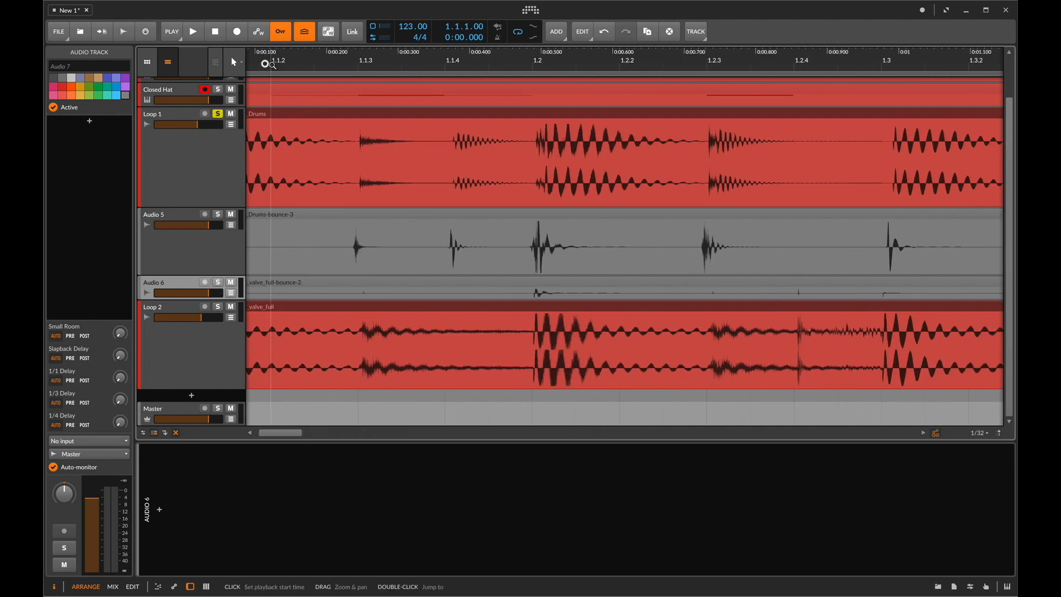
left_click_drag(414, 326, 487, 326)
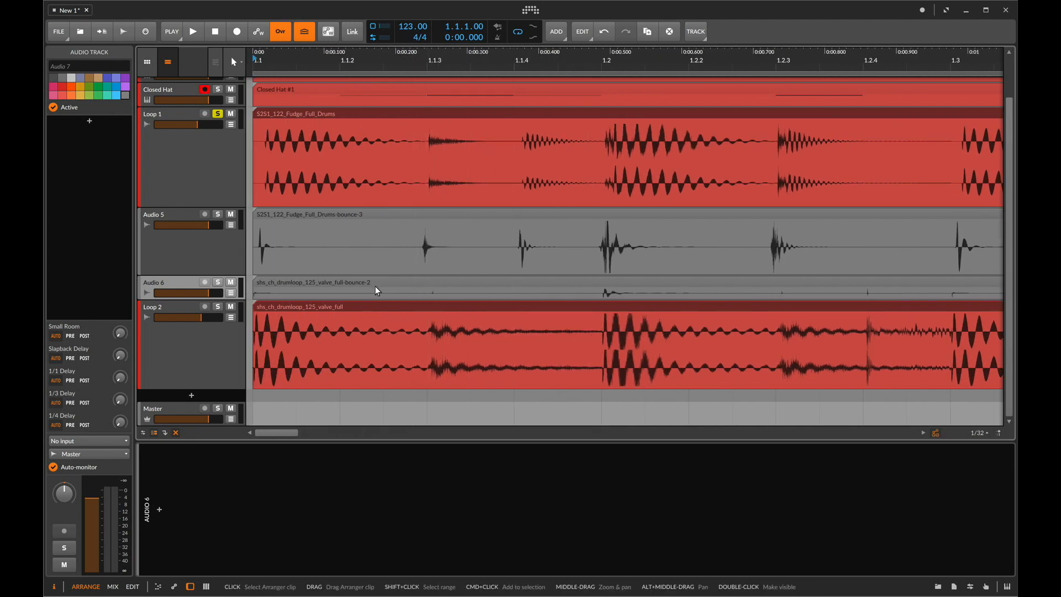
key("shift+Up")
key("BackSpace")
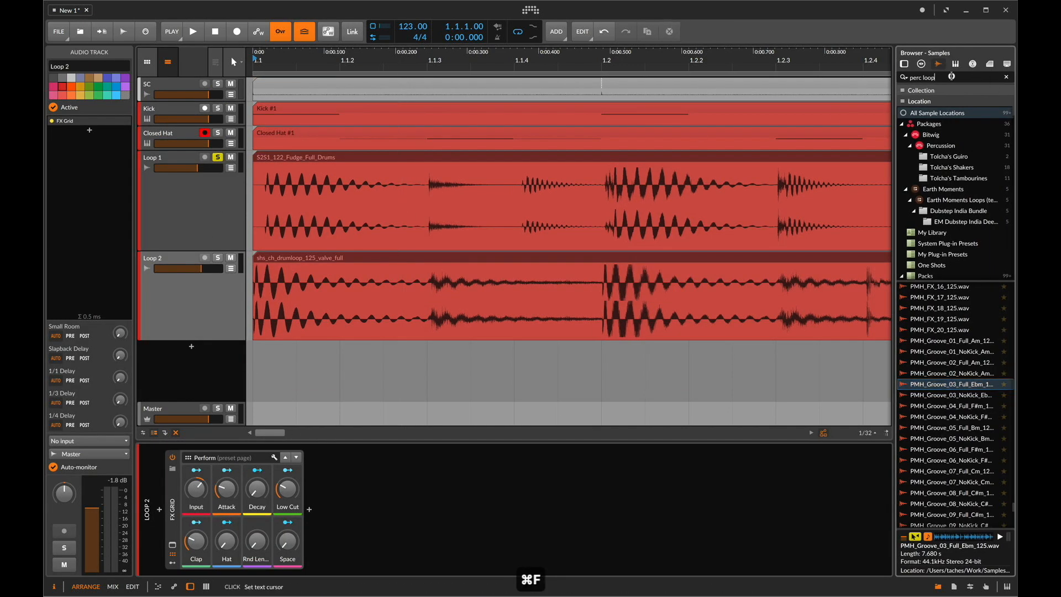
Step: Search the samples for "loop" and preview PMH_Perc_14_125.wav
type("loop")
scroll(957, 402, "down", 10)
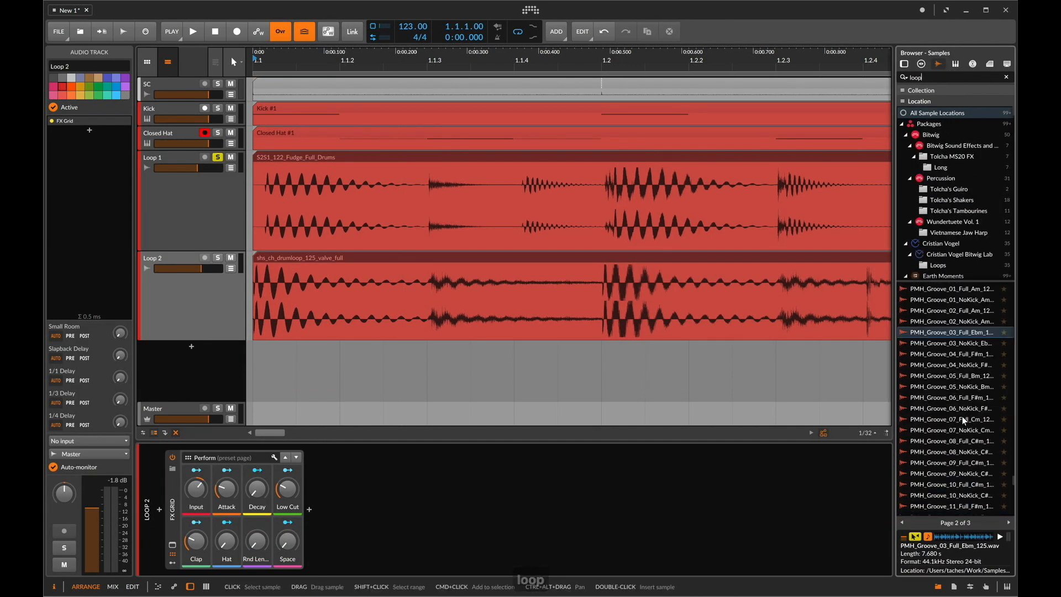
left_click(957, 402)
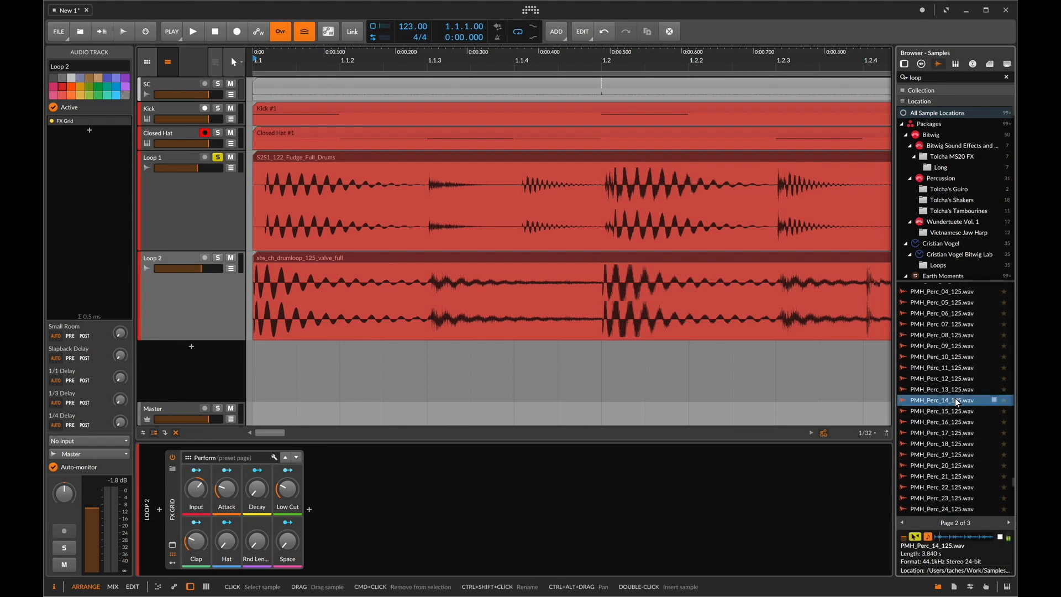
Step: Deactivate the Loop 1 and Loop 2 tracks and hide them from the arrangement
left_click(153, 159, "shift")
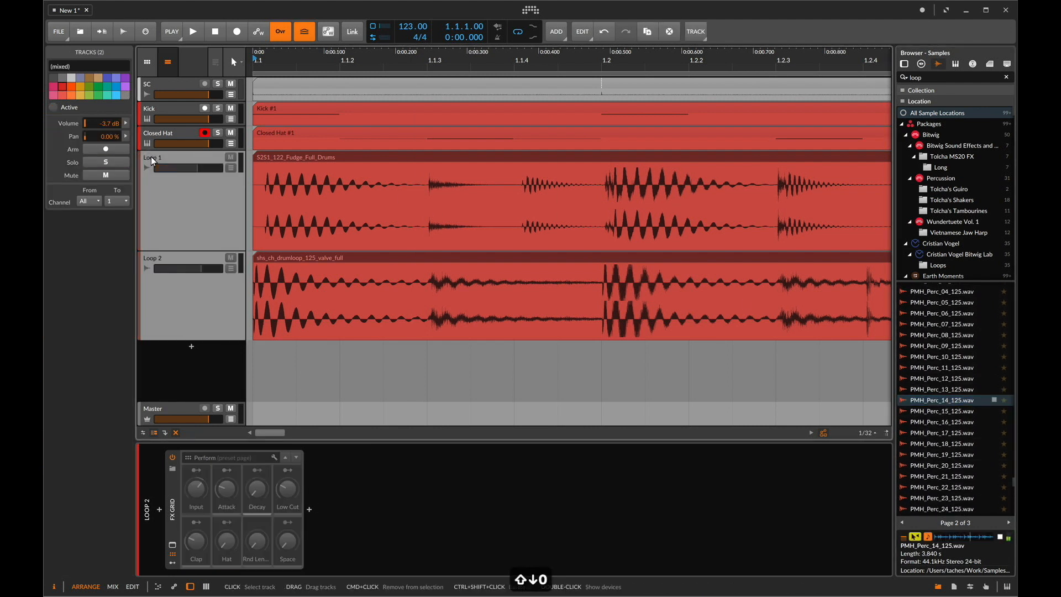
key("alt+x")
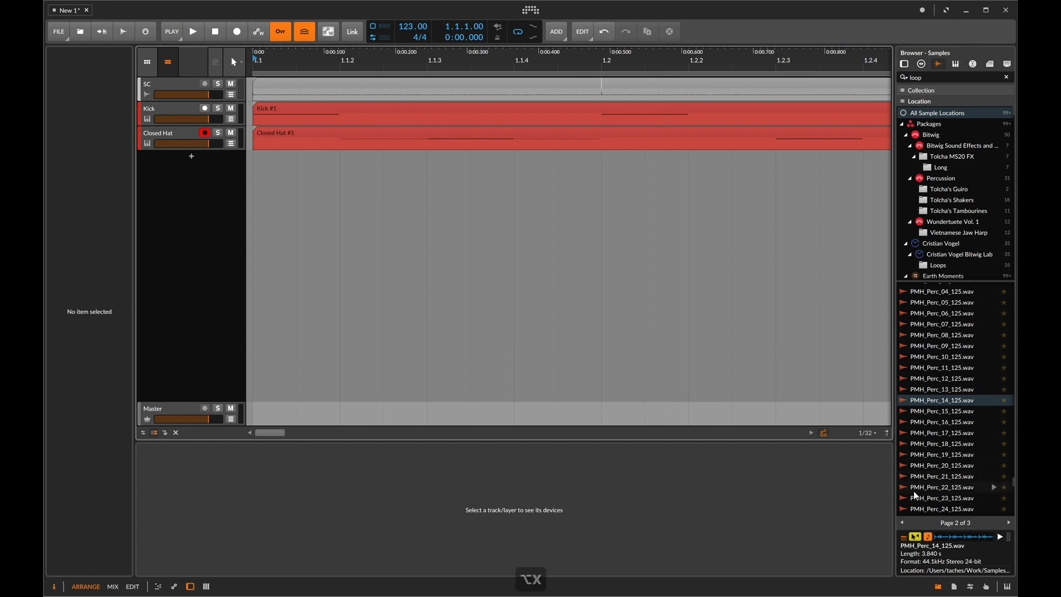
Step: Refine the sample search to "loop full drum" and browse the matching drum loops
scroll(951, 386, "down", 1)
left_click(934, 78)
type("full")
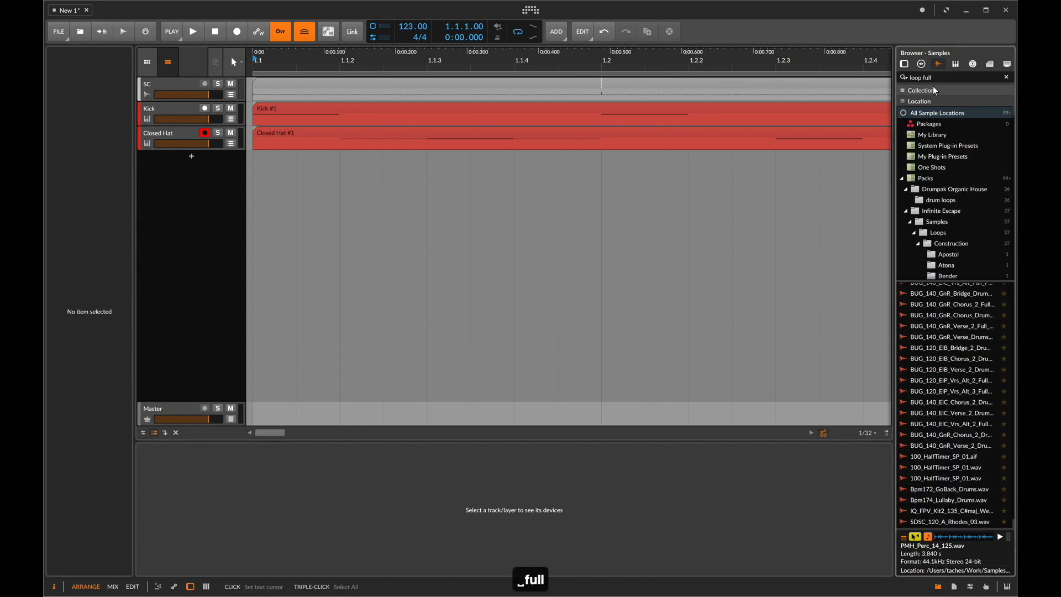
type(" drum")
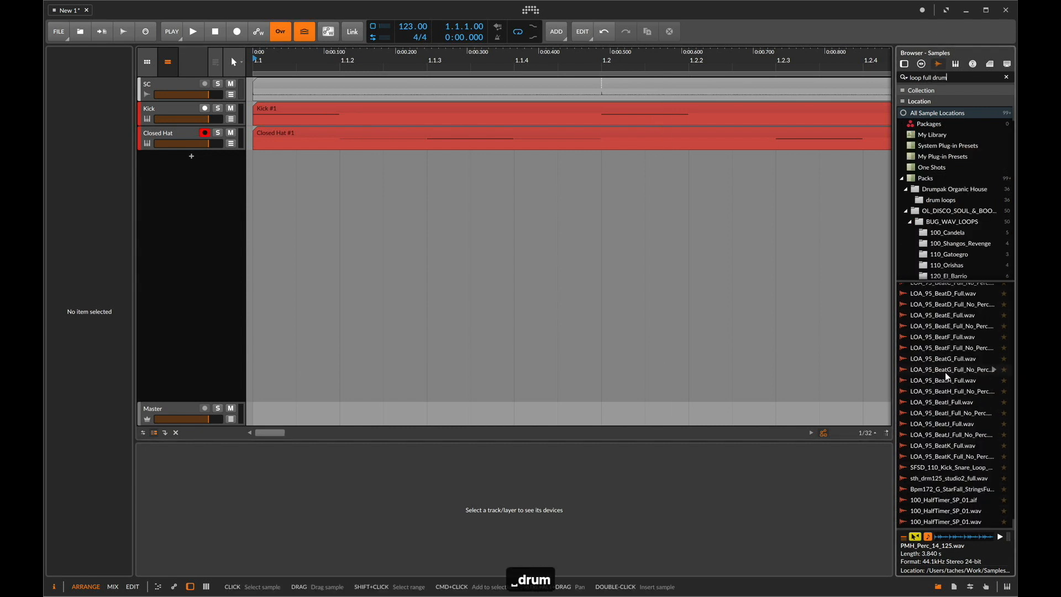
scroll(941, 398, "up", 5)
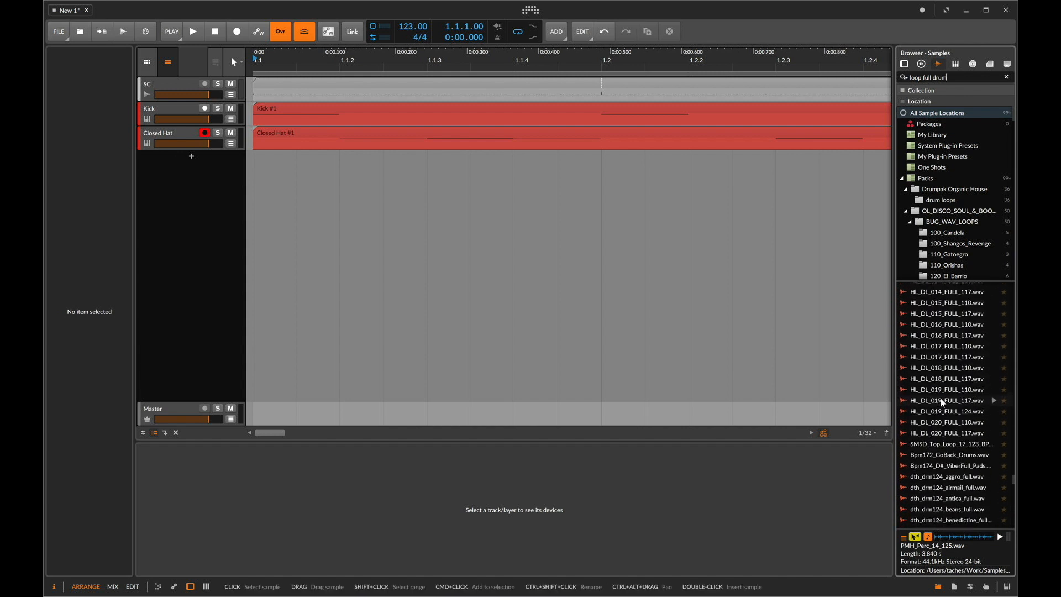
Step: Preview several full drum loops, including dth_drm124_antica_full.wav and dth_drm124_airmail_full.wav
left_click(941, 401)
left_click(964, 471)
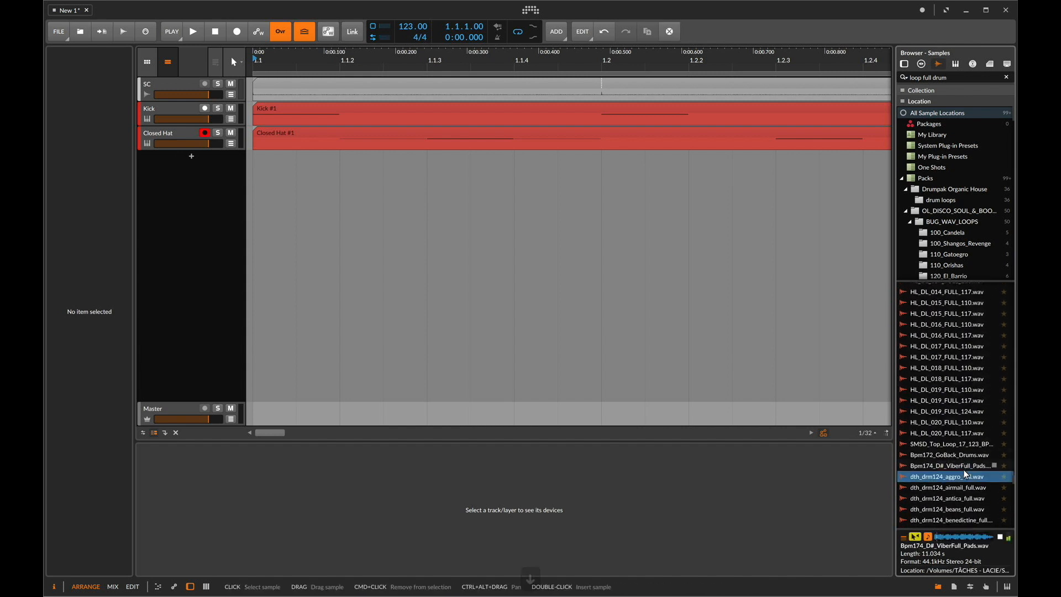
left_click(962, 498)
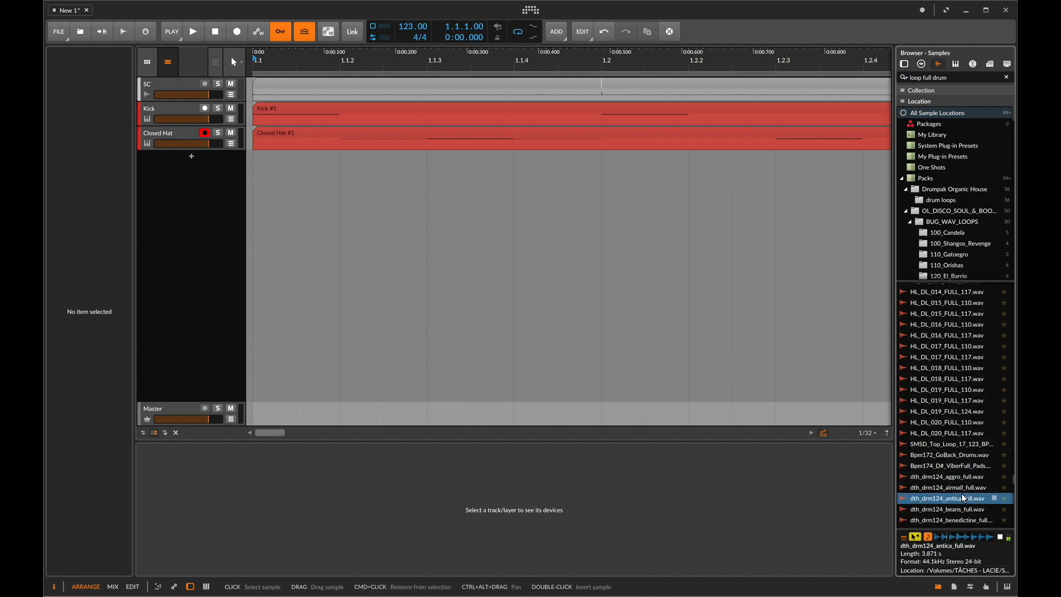
left_click(962, 488)
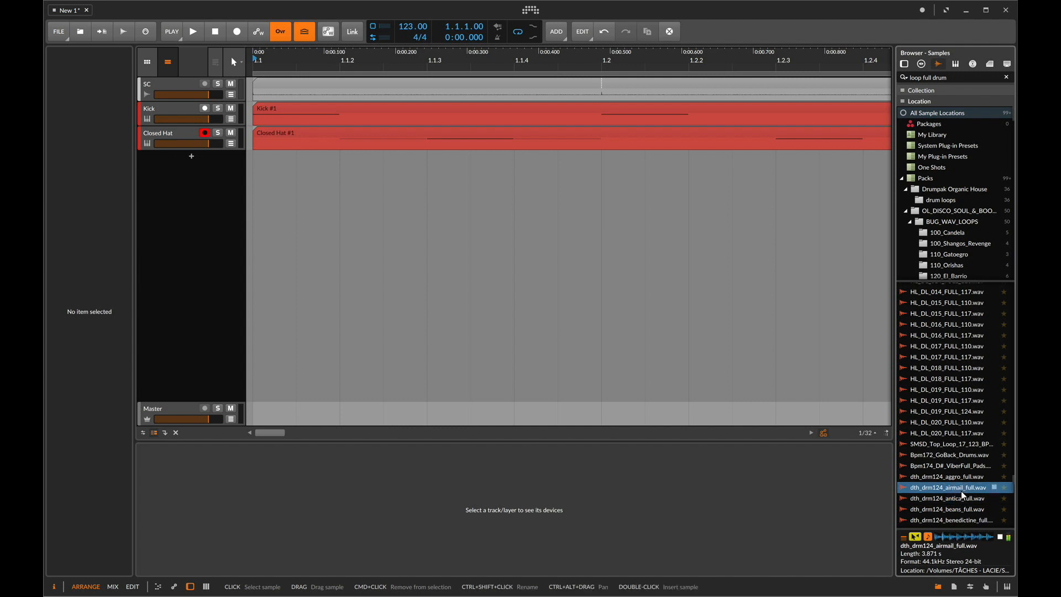
Step: Place dth_drm124_airmail_full.wav on a new track at bar 1 and loop its clip out to bar 9
left_click_drag(962, 495, 264, 192)
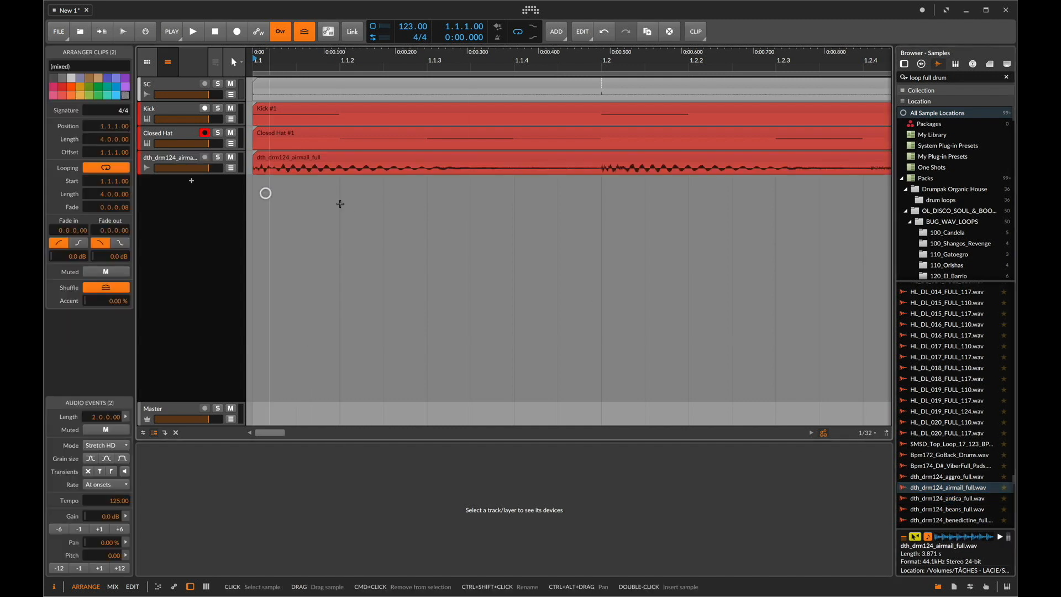
left_click_drag(361, 57, 361, 122)
left_click_drag(341, 172, 619, 185)
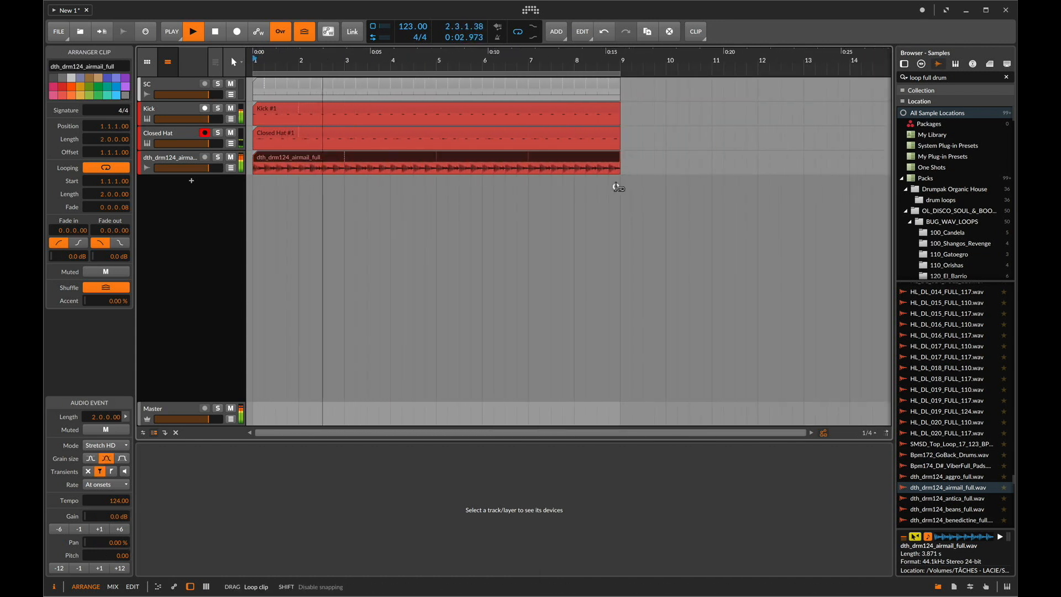
key("space")
Step: Search the presets for "micro" and load the FX Grid preset onto the dth_drm124_airmail_full track
left_click(154, 159)
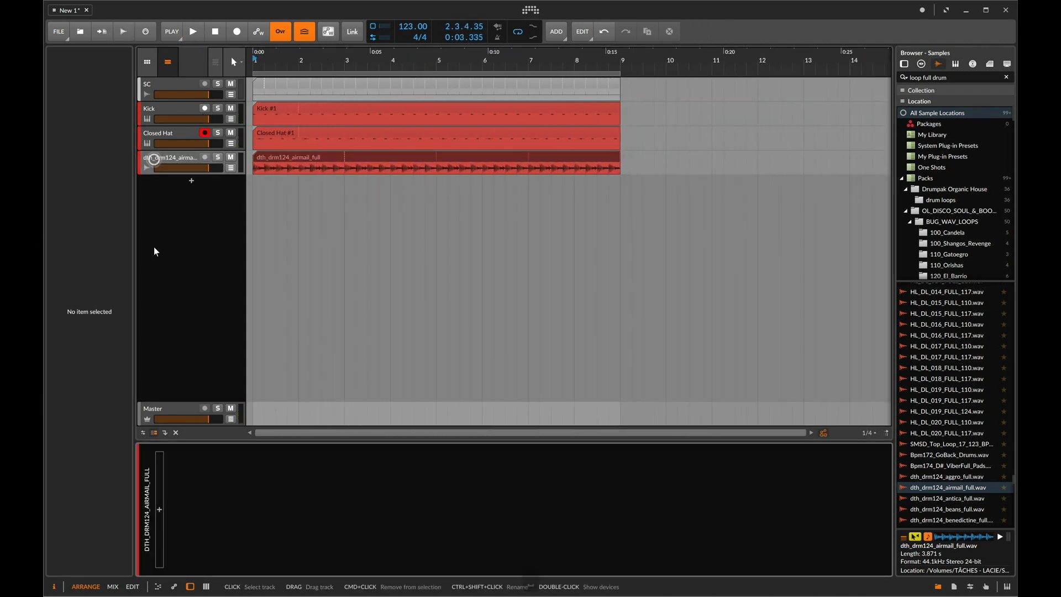
left_click(158, 511)
type("miro")
key("BackSpace")
key("BackSpace")
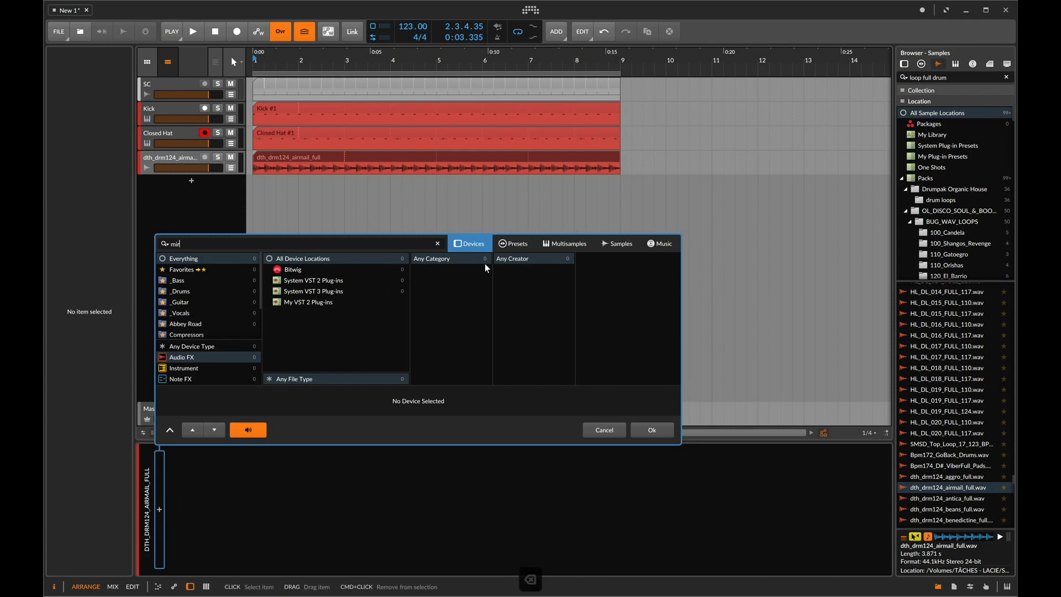
type("cro")
left_click(524, 244)
double_click(614, 259)
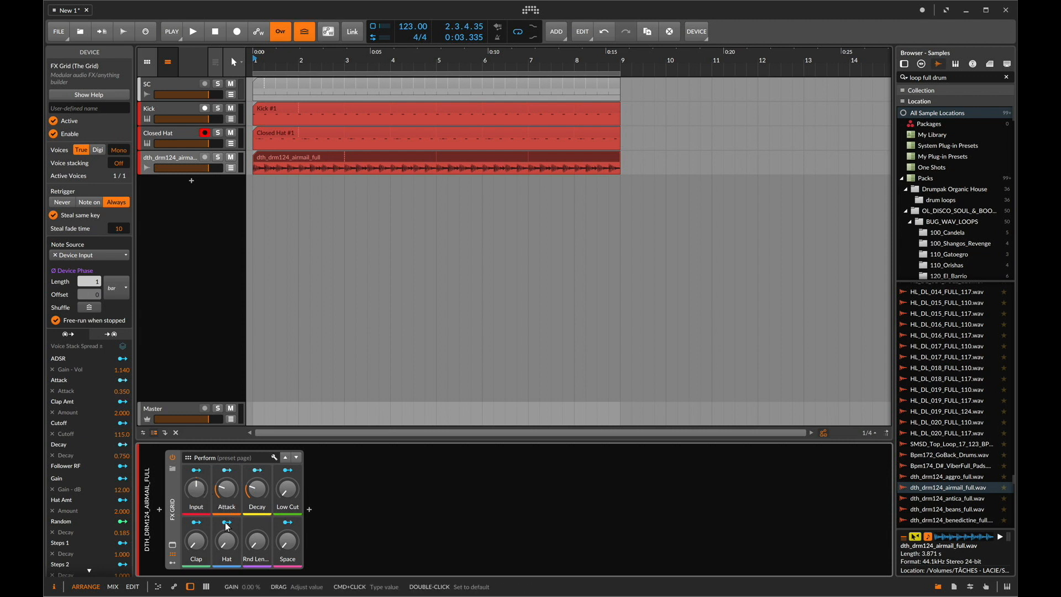
Step: Play the arrangement and compare the airmail loop with FX Grid bypassed and reactivated
key("space")
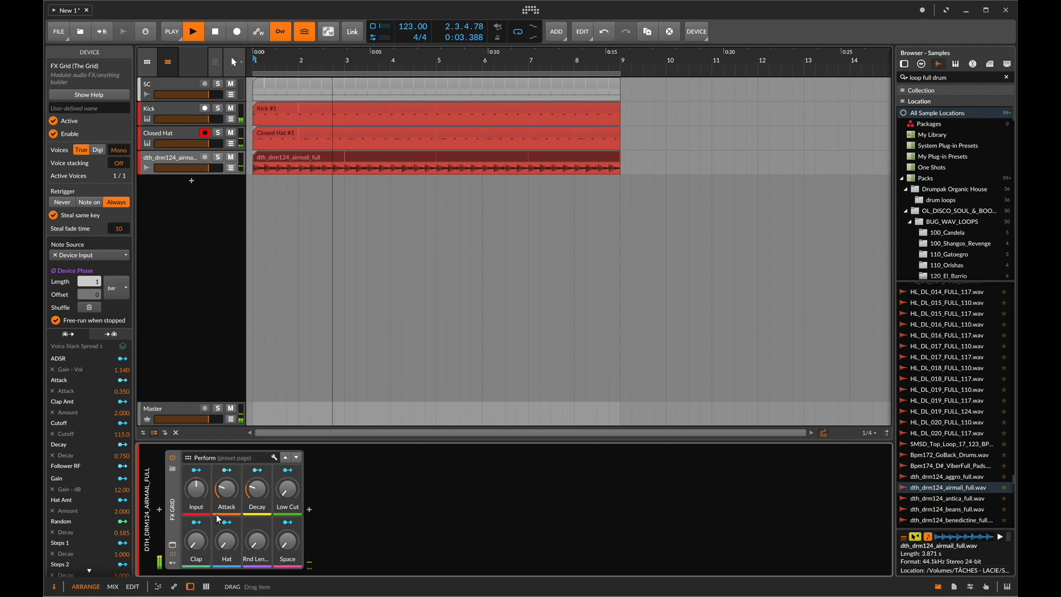
left_click(172, 459)
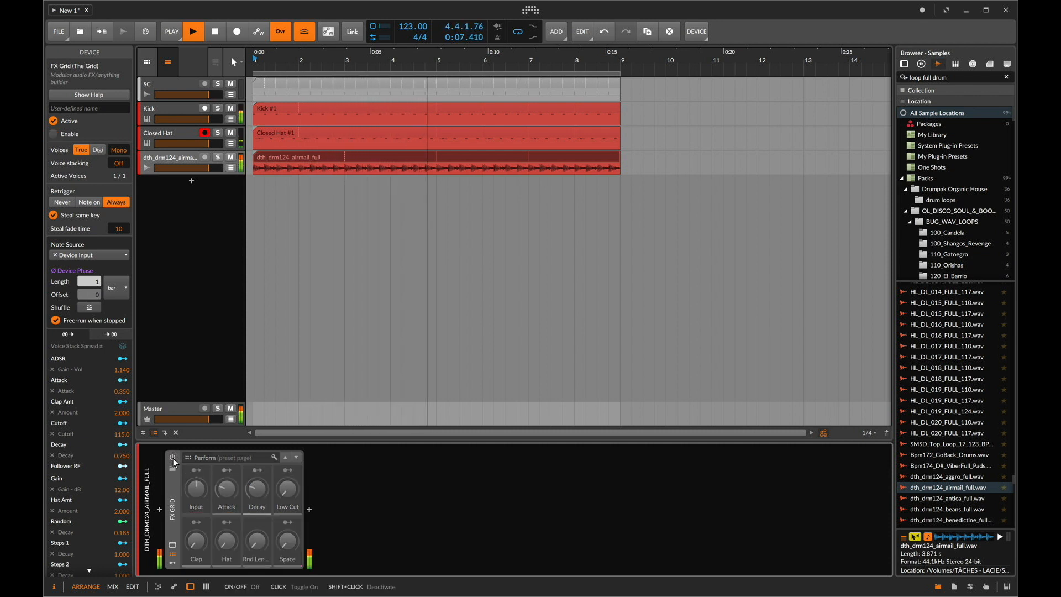
left_click(173, 459)
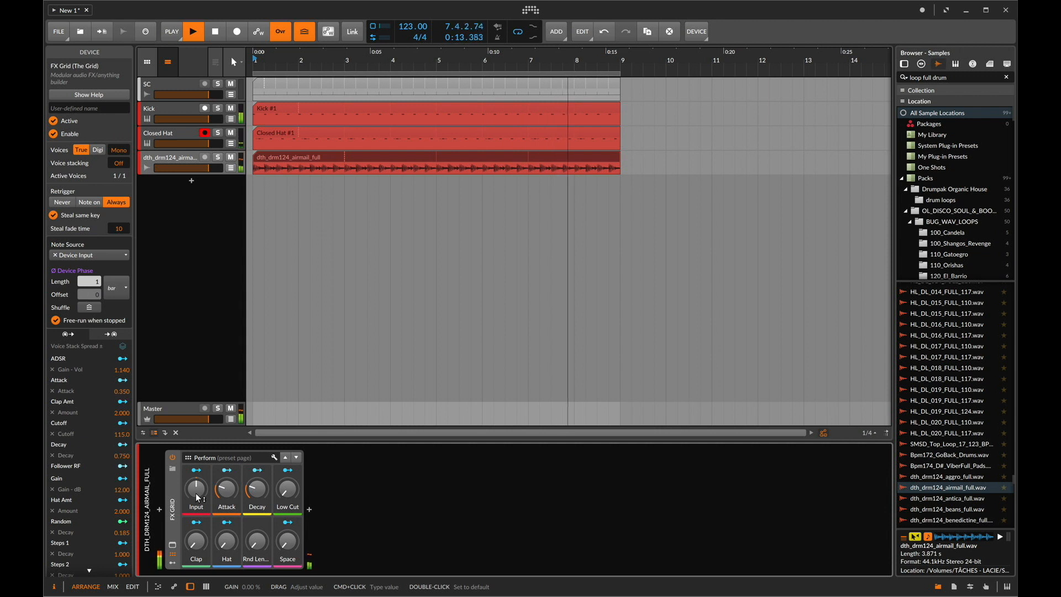
Step: Solo the airmail loop and set the FX Grid's Input to 21%, checking the result against the bypassed sound
left_click_drag(196, 493, 201, 475)
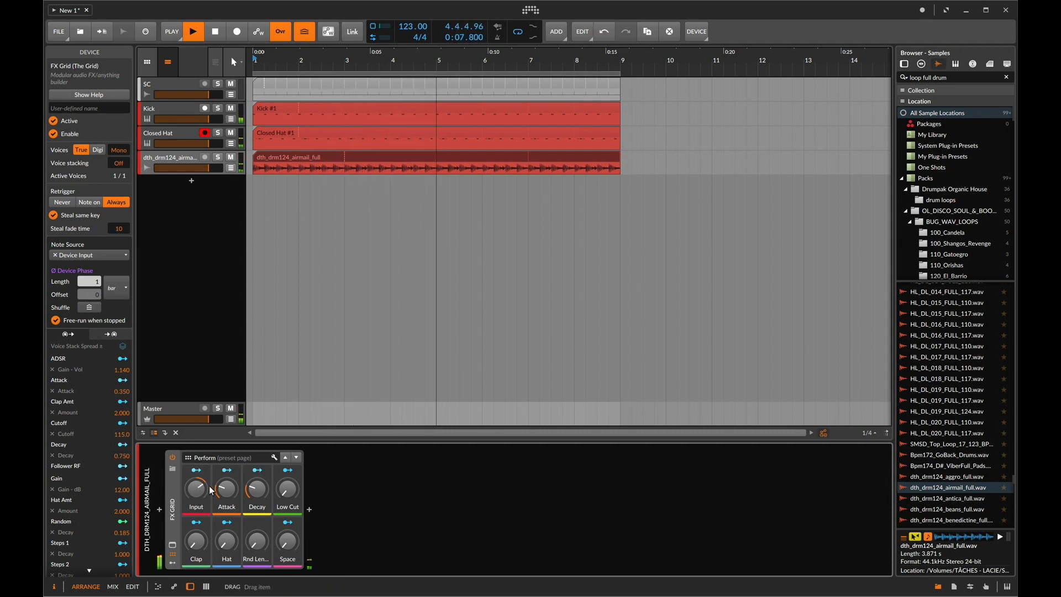
left_click(217, 157)
mouse_move(199, 488)
left_mouse_down()
mouse_move(199, 519)
mouse_move(199, 490)
left_mouse_up()
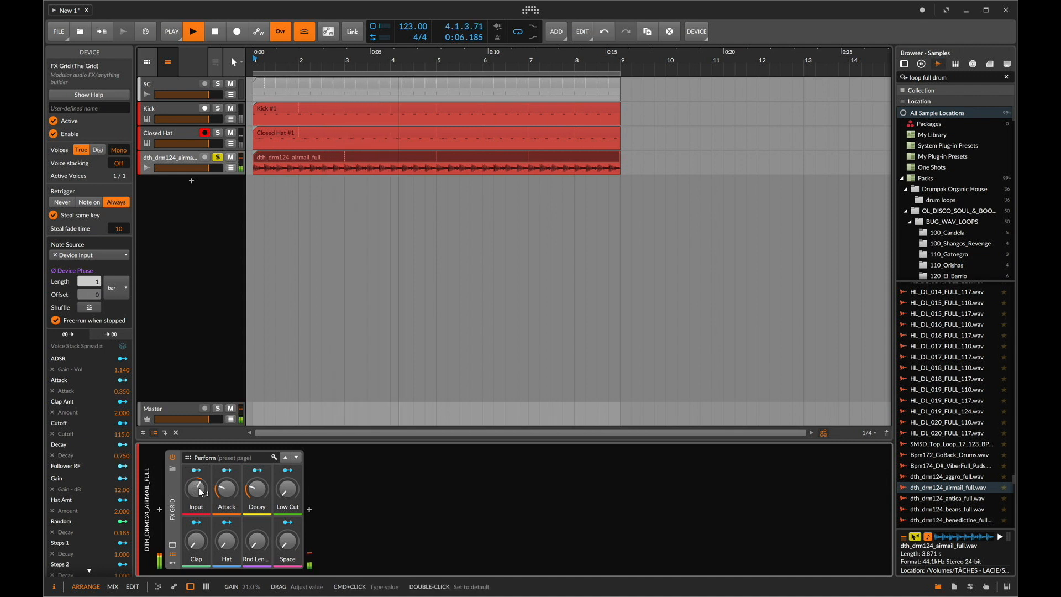
left_click(173, 458)
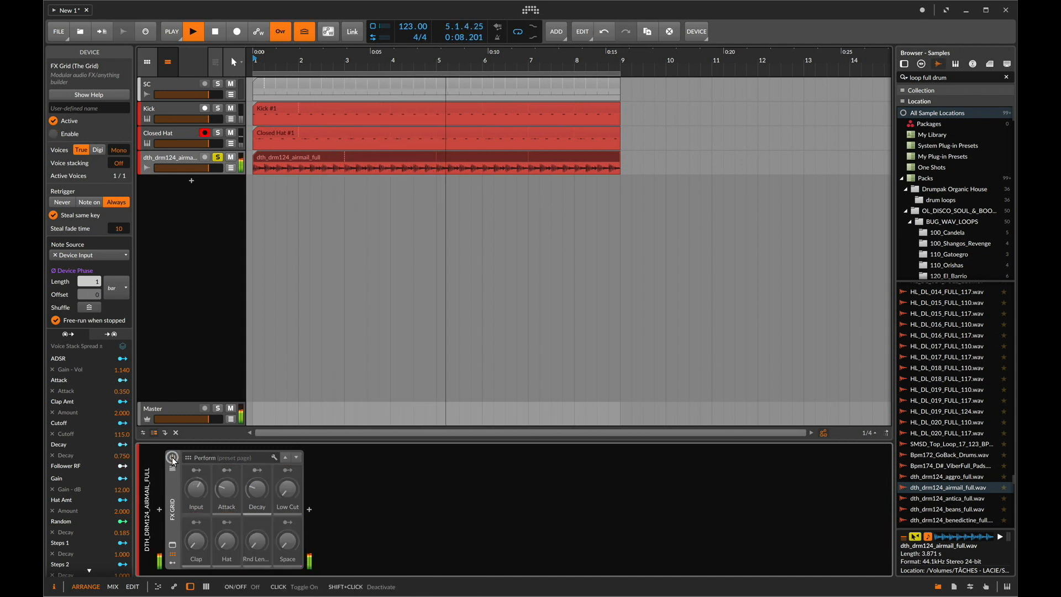
left_click(172, 457)
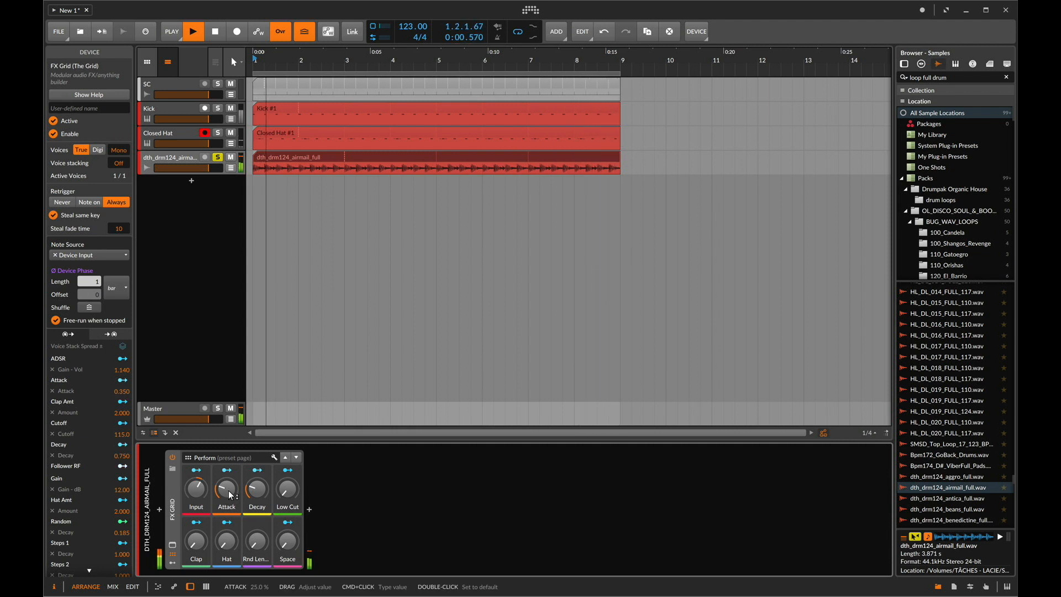
Step: Audition different FX Grid Attack amounts, raise Attack to about 66.5%, and bypass the device to compare
left_click_drag(228, 490, 227, 490)
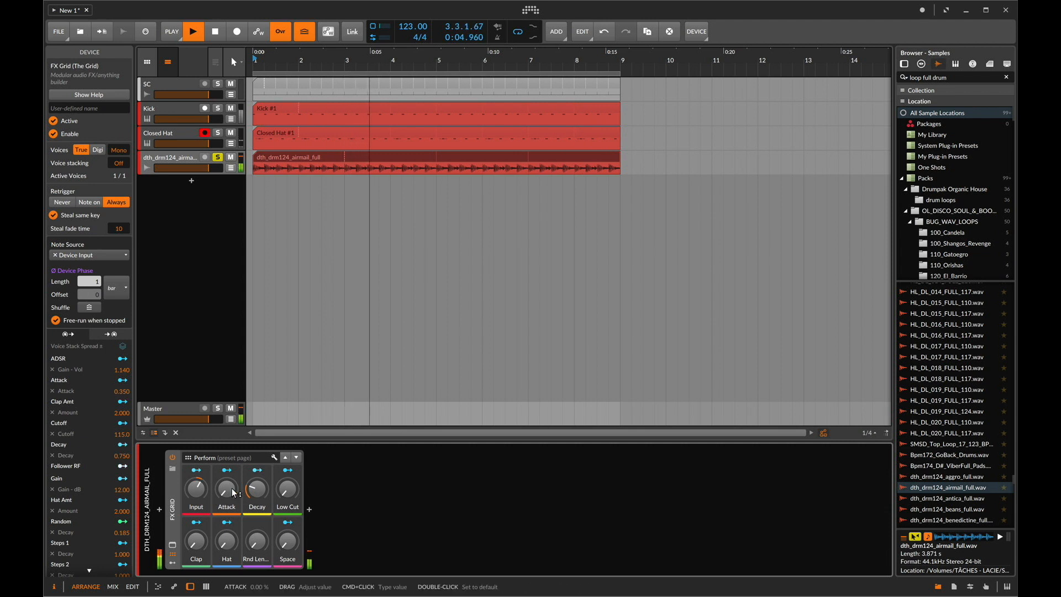
left_click_drag(232, 493, 232, 489)
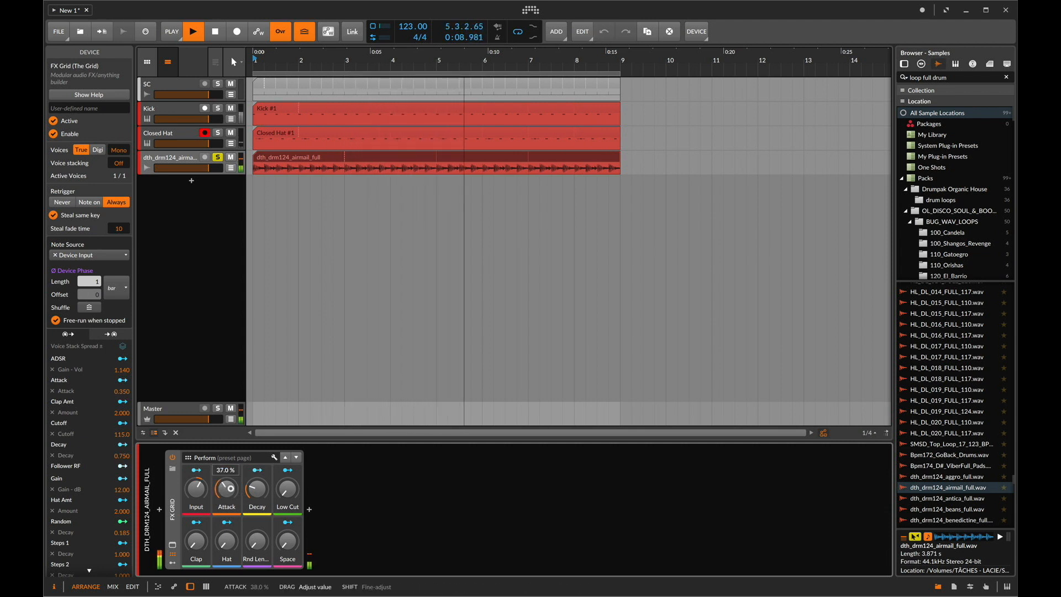
mouse_move(226, 488)
left_mouse_down()
mouse_move(226, 478)
mouse_move(230, 489)
left_mouse_up()
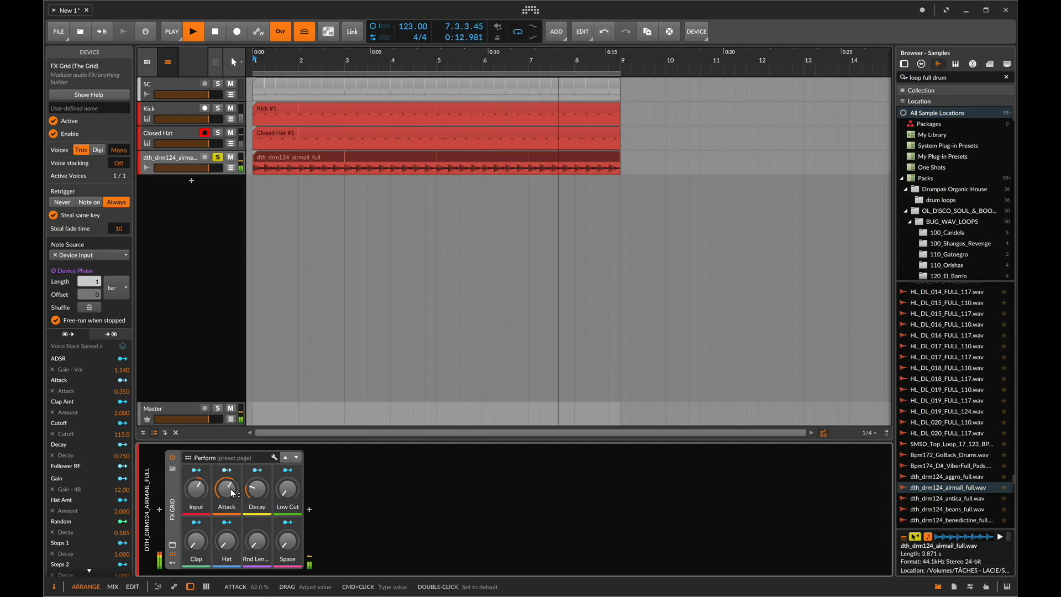
double_click(232, 496)
left_click_drag(230, 495, 230, 483)
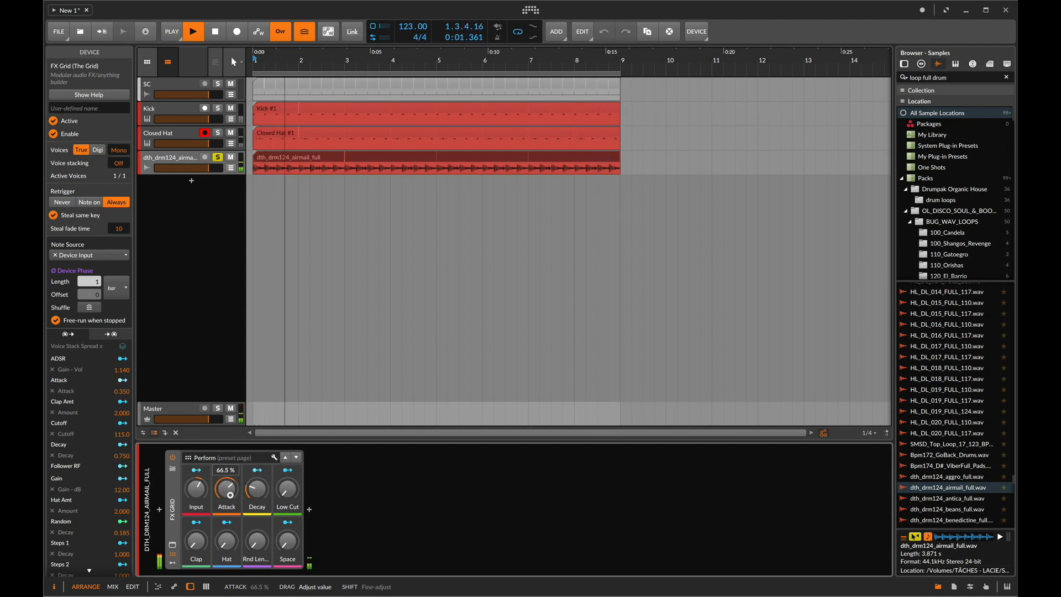
left_click(175, 456)
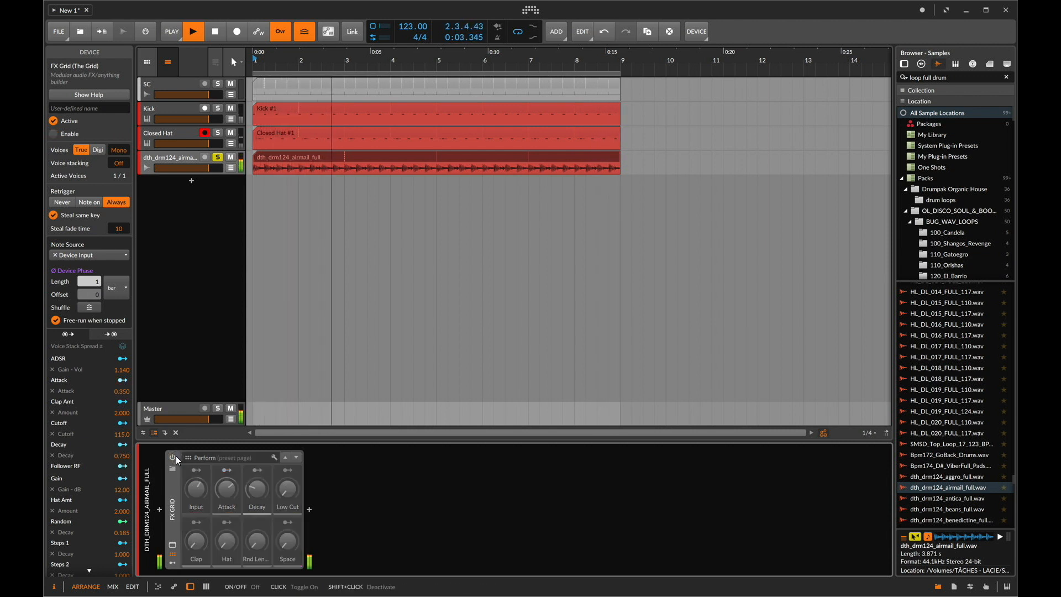
Step: Reactivate the airmail loop's FX Grid, set Attack to 14% and Decay to 100%, and compare it with the bypassed sound
left_click(175, 456)
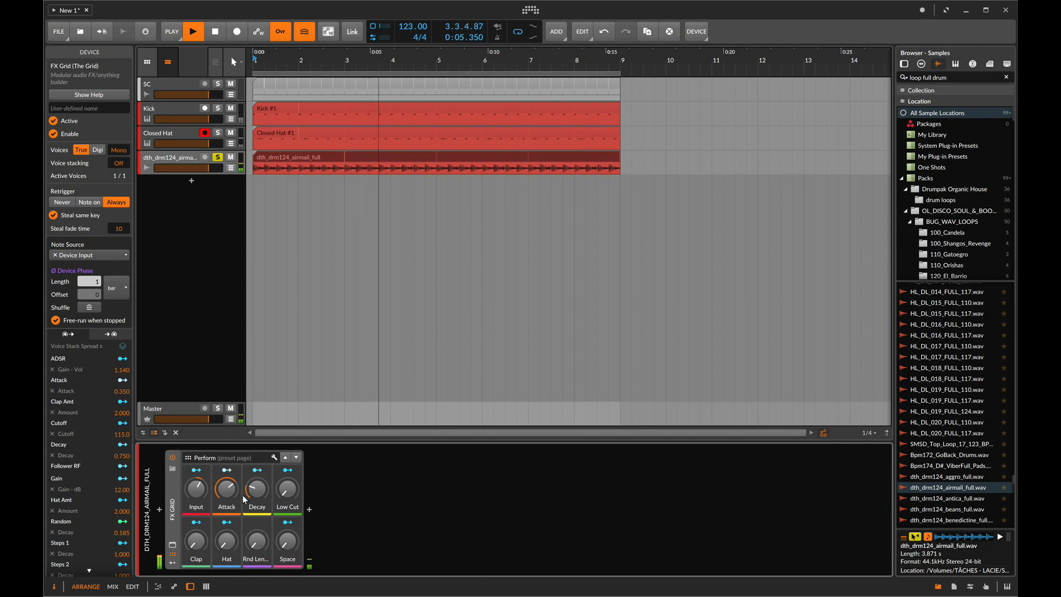
left_click_drag(257, 494, 257, 487)
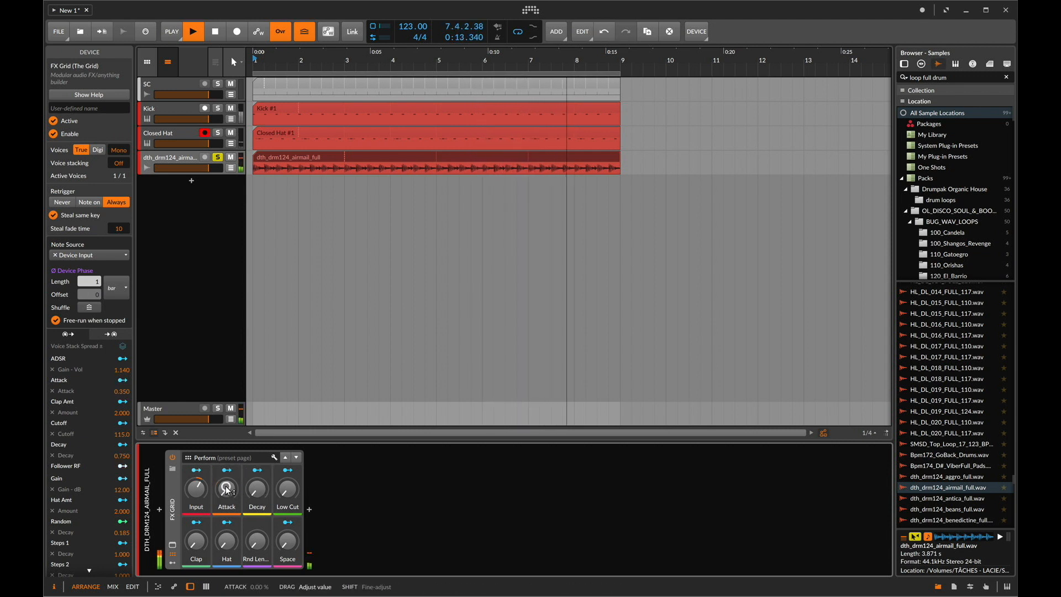
left_click_drag(226, 487, 265, 493)
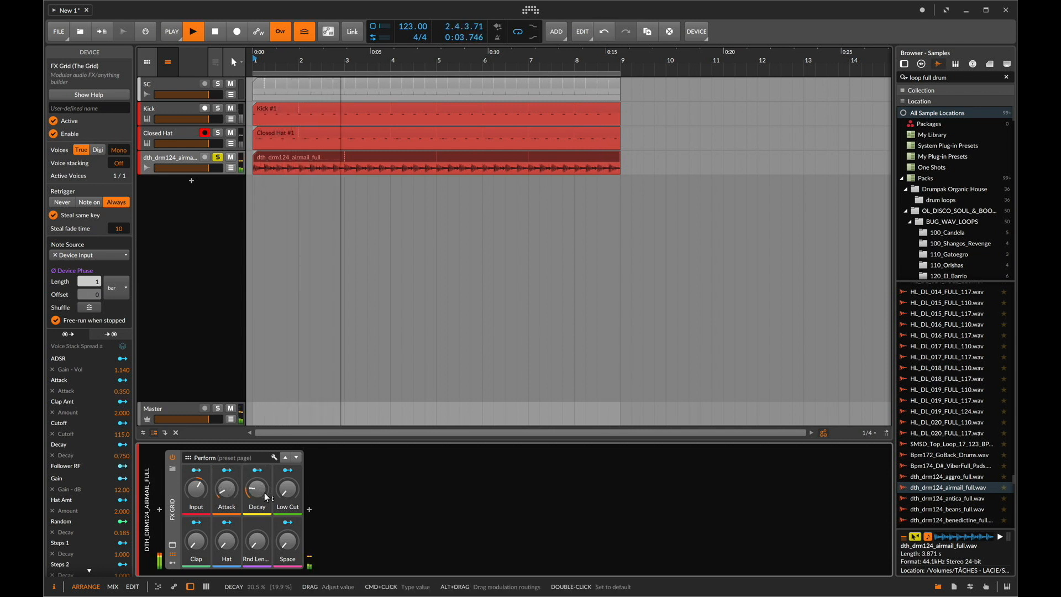
left_click_drag(261, 493, 261, 491)
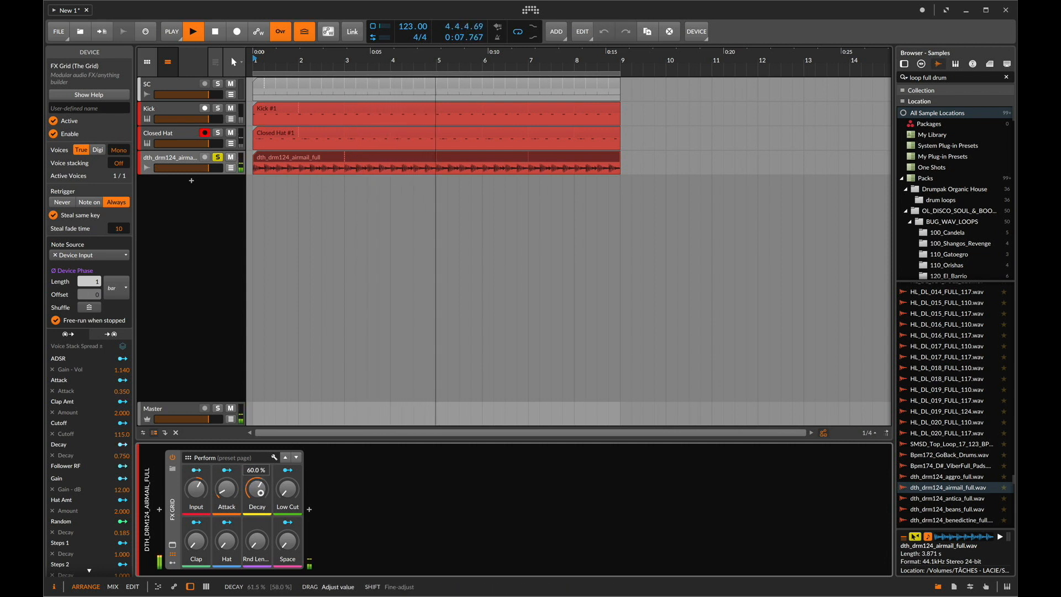
left_click_drag(261, 491, 231, 485)
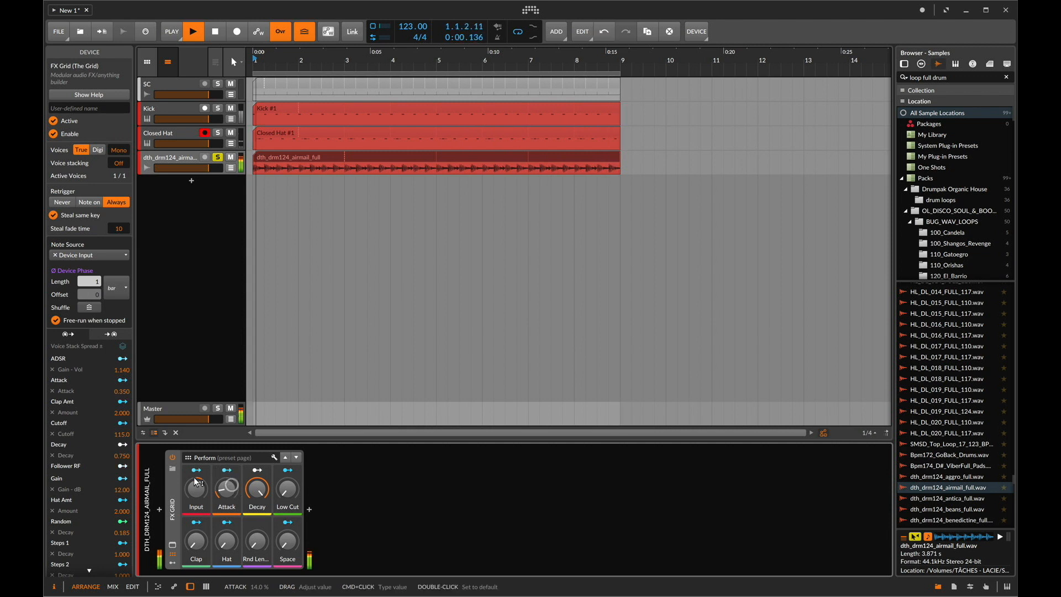
left_click(173, 458)
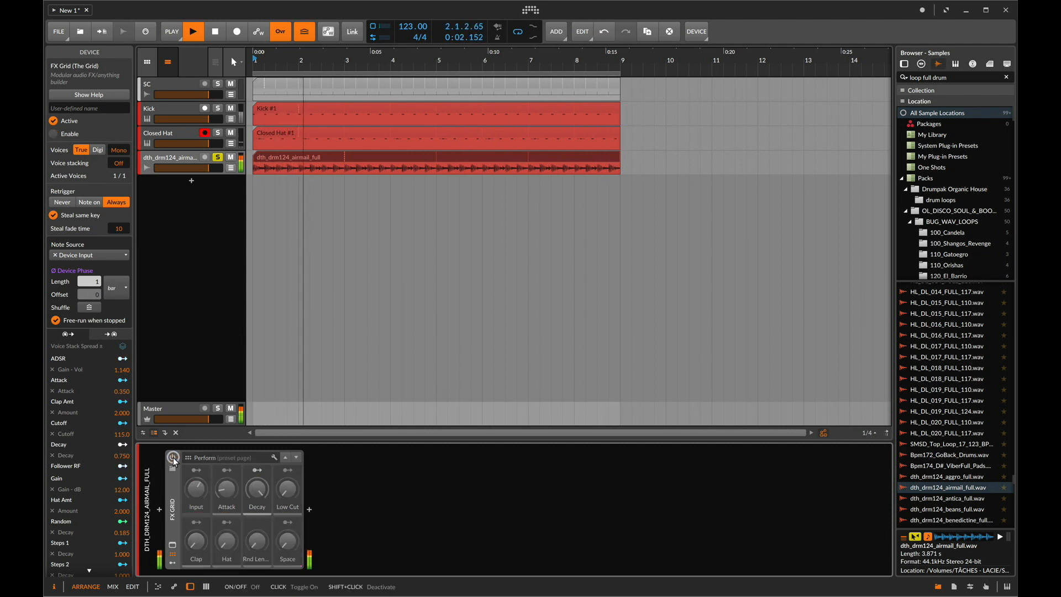
left_click(173, 457)
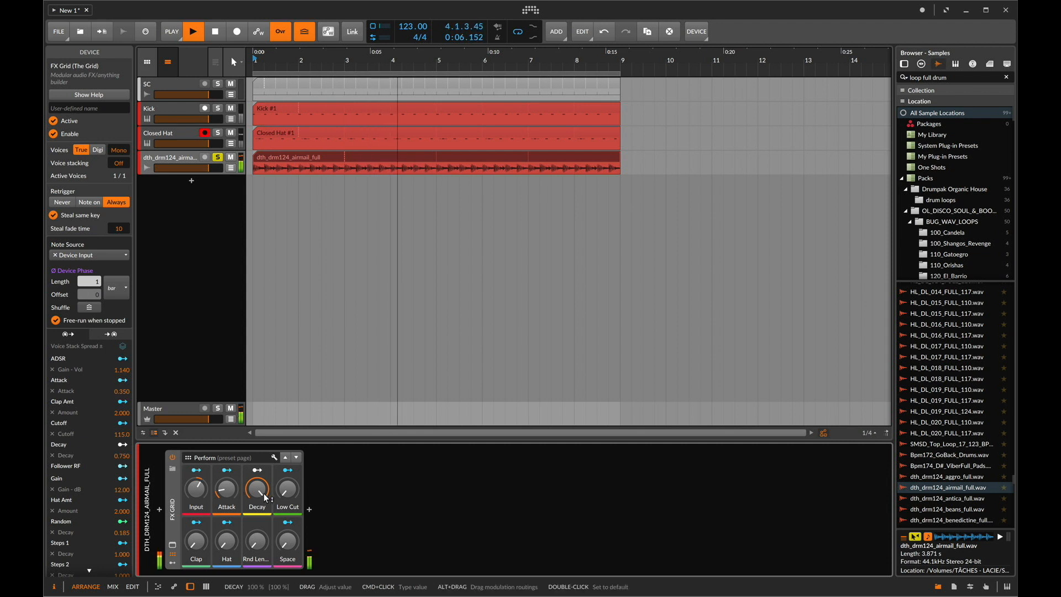
Step: Lower the FX Grid's Decay, bring in Clap at 32% and Hat at maximum, and reduce Input to 7% on the airmail loop
left_click_drag(264, 493, 263, 497)
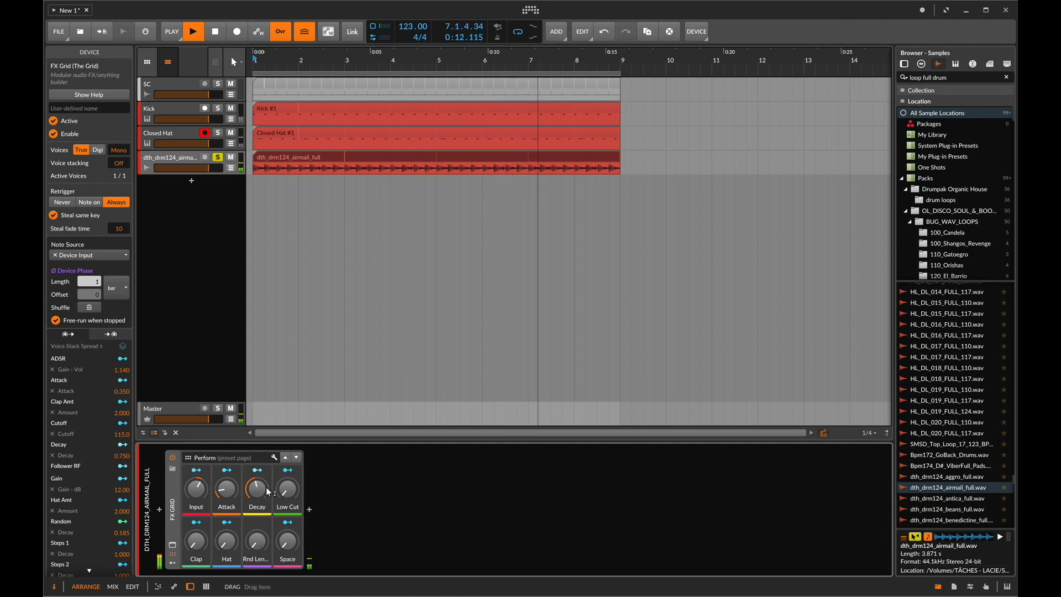
left_click_drag(268, 492, 268, 523)
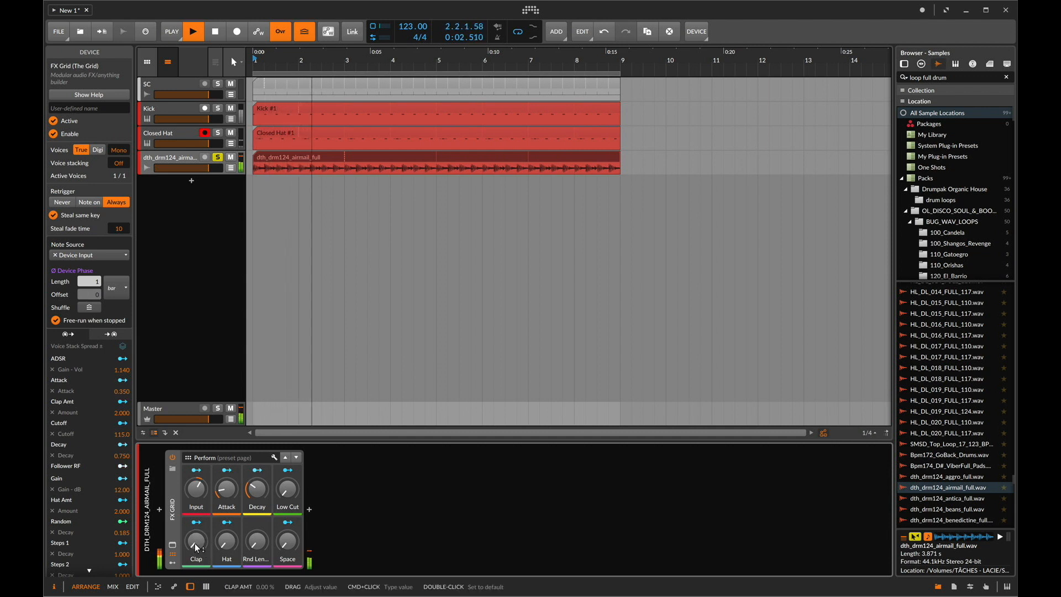
left_click_drag(199, 545, 197, 540)
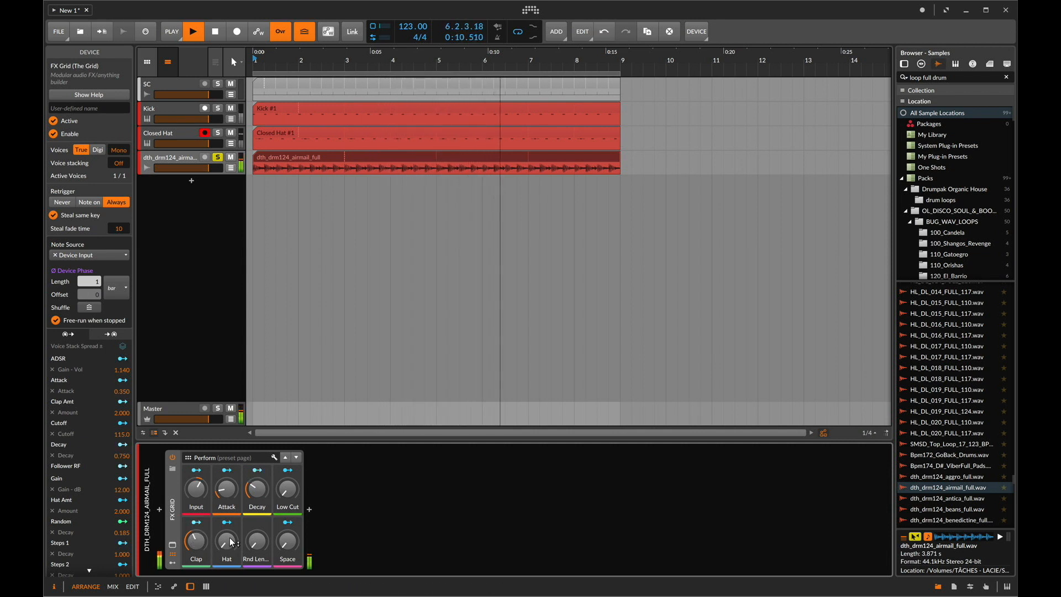
mouse_move(226, 544)
left_mouse_down()
mouse_move(226, 530)
mouse_move(227, 544)
left_mouse_up()
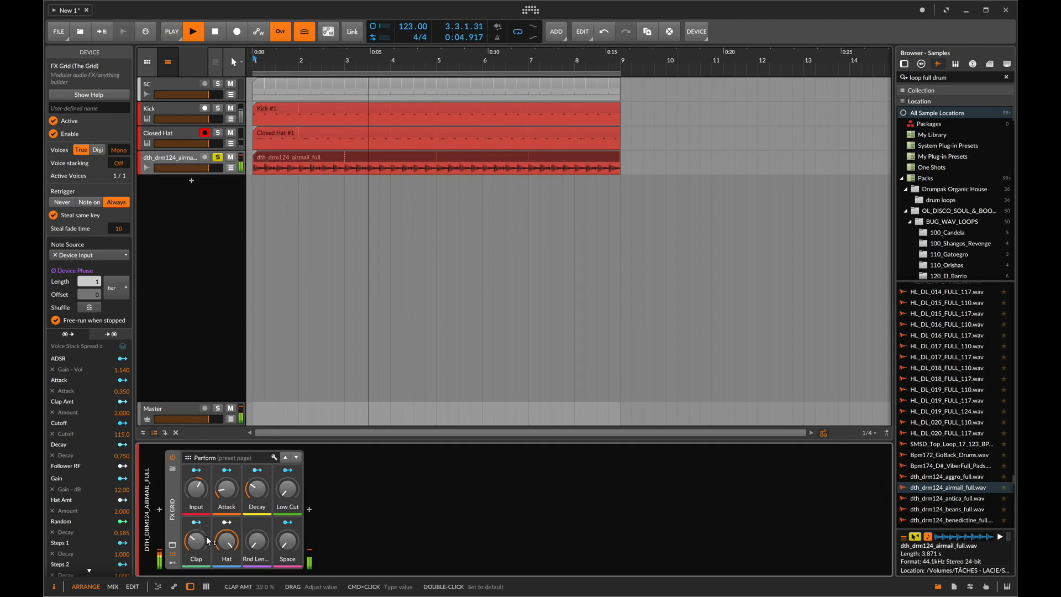
left_click_drag(201, 487, 197, 488)
left_click_drag(196, 488, 190, 500)
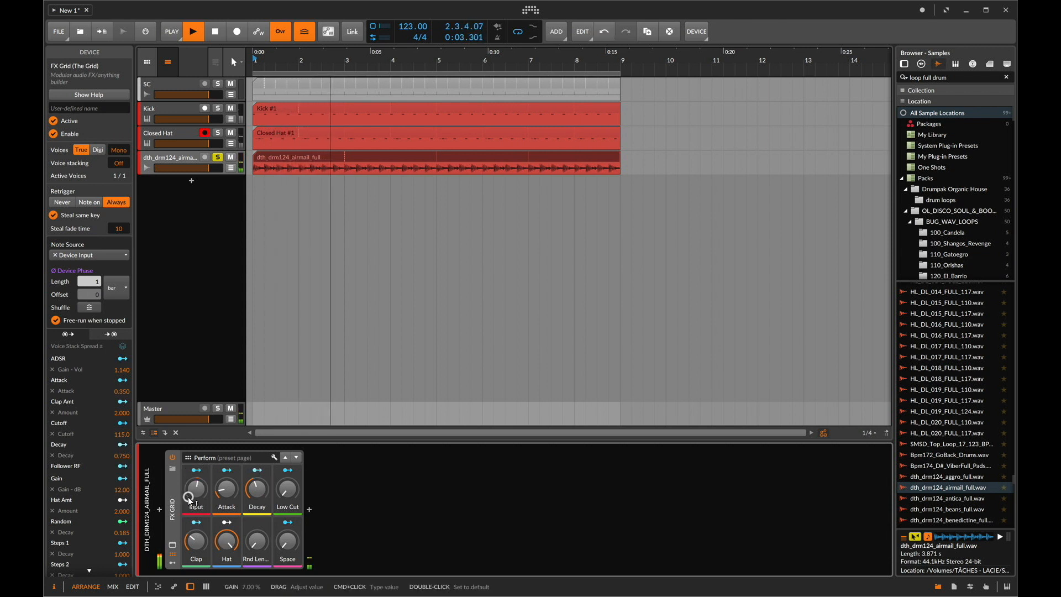
Step: Add dth_drm124_caffeine_full.wav on a new track with a copy of the FX Grid, extend its clip to bar 9, and play it soloed
scroll(940, 470, "down", 3)
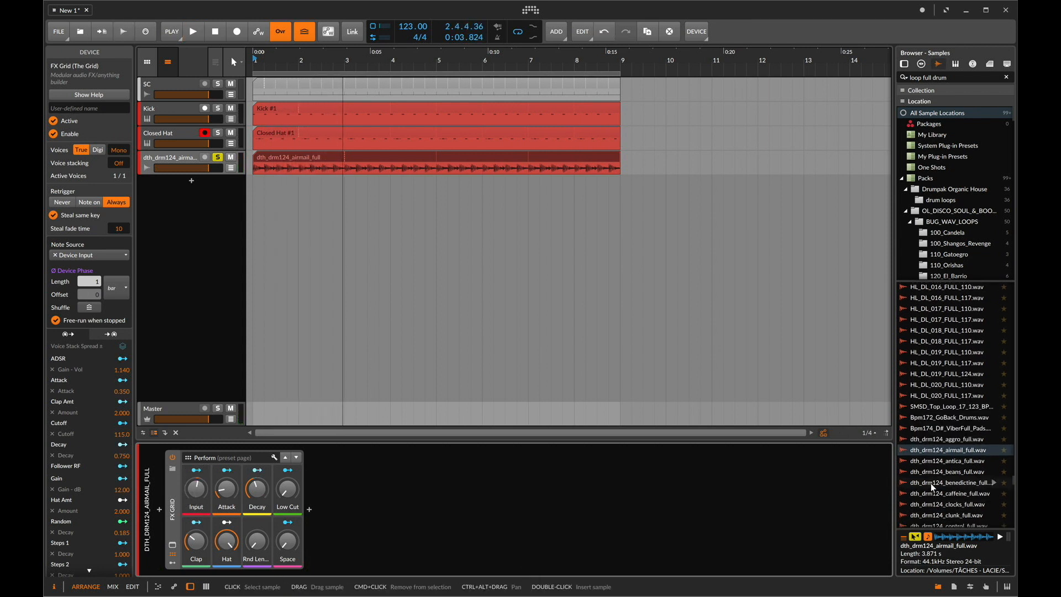
left_click_drag(968, 497, 252, 206)
left_click(202, 186)
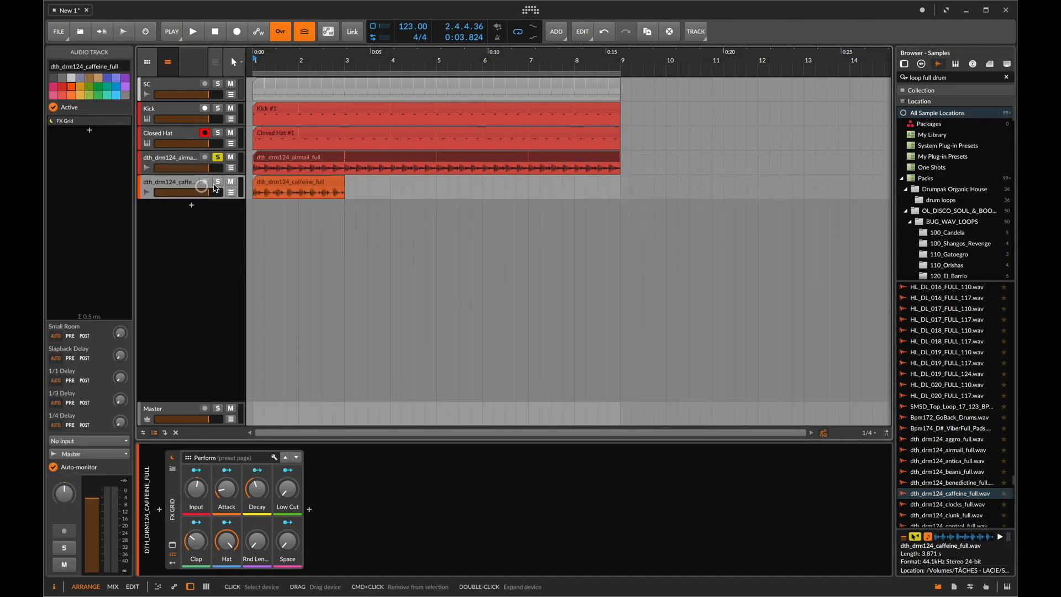
left_click_drag(345, 194, 621, 199)
key("space")
left_click(185, 183)
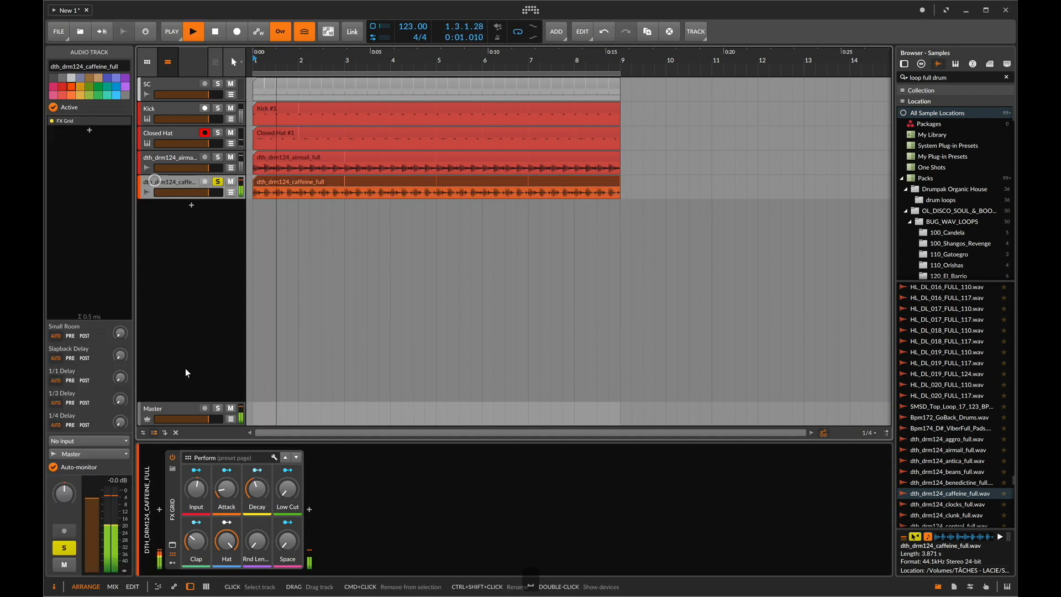
Step: Try the caffeine loop's FX Grid with Clap reset to zero, Hat at 100% and Input at -1%
double_click(231, 549)
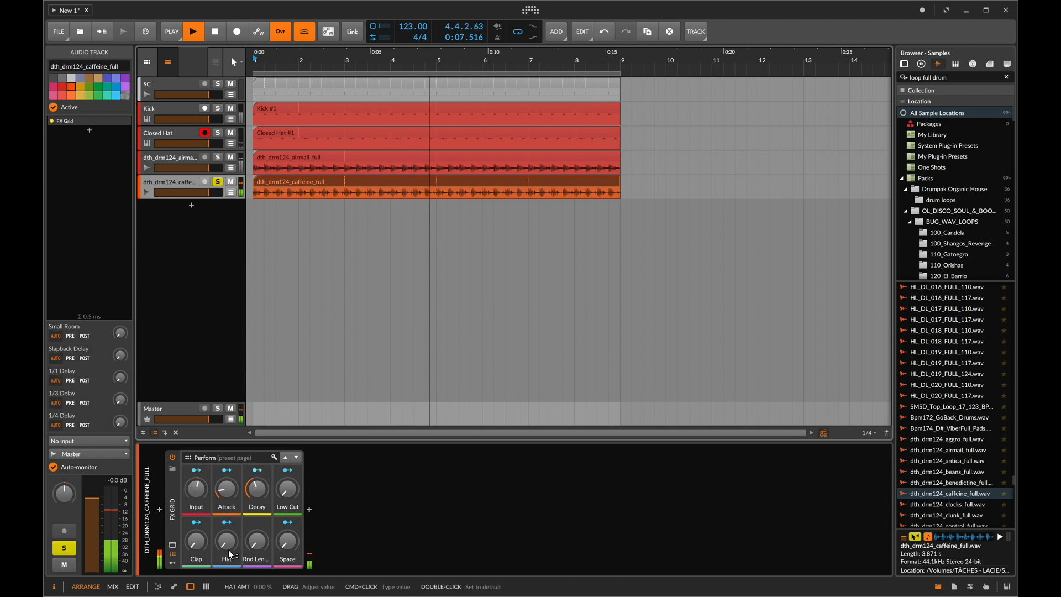
left_click_drag(229, 551, 228, 546)
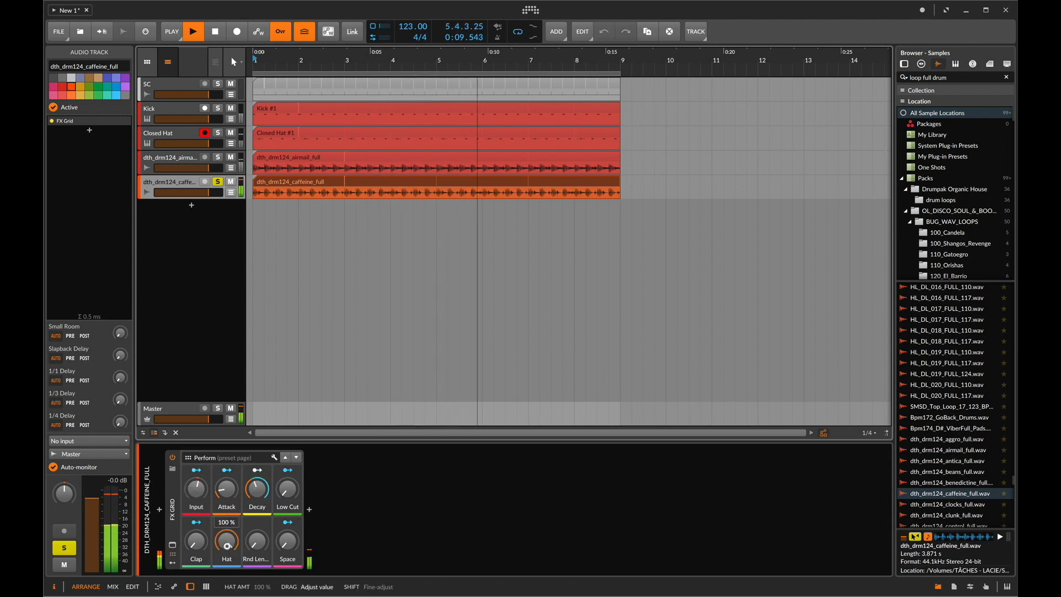
left_click_drag(201, 500, 201, 498)
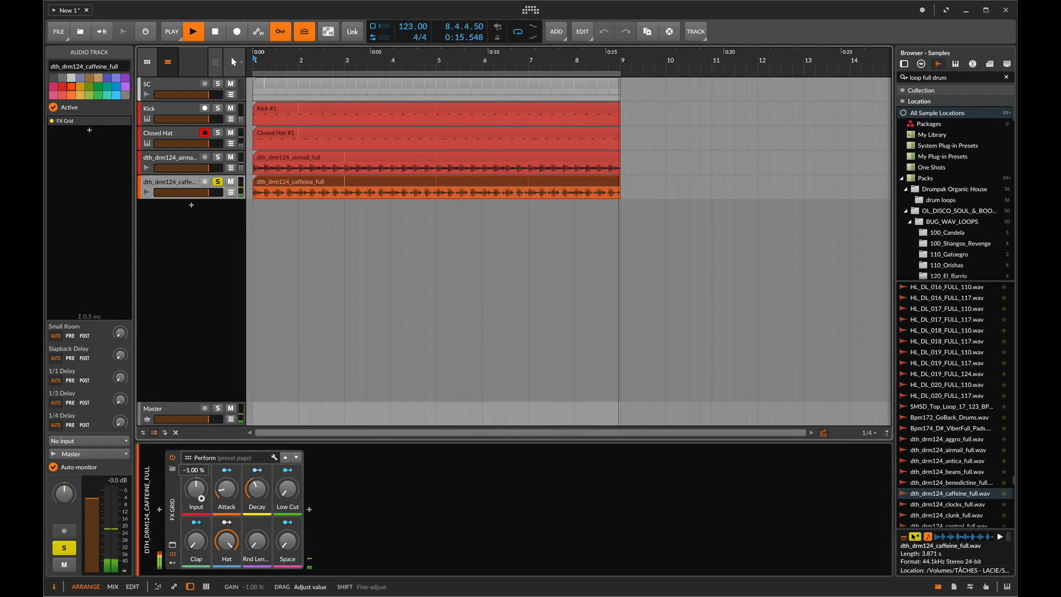
Step: Delete the FX Grid from the caffeine track and play the airmail track soloed
left_click(180, 552)
key("BackSpace")
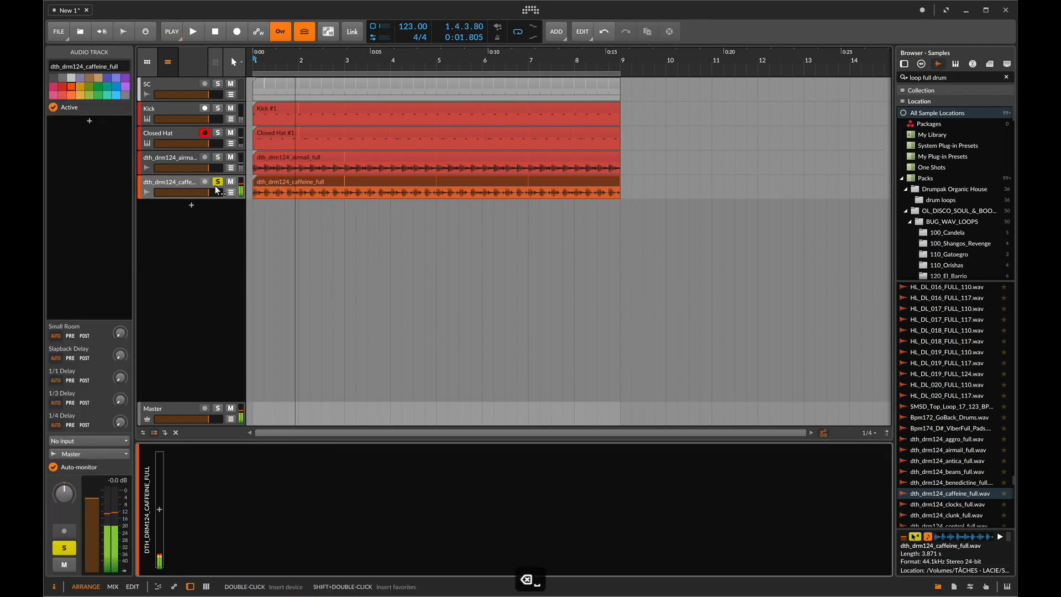
left_click(174, 163)
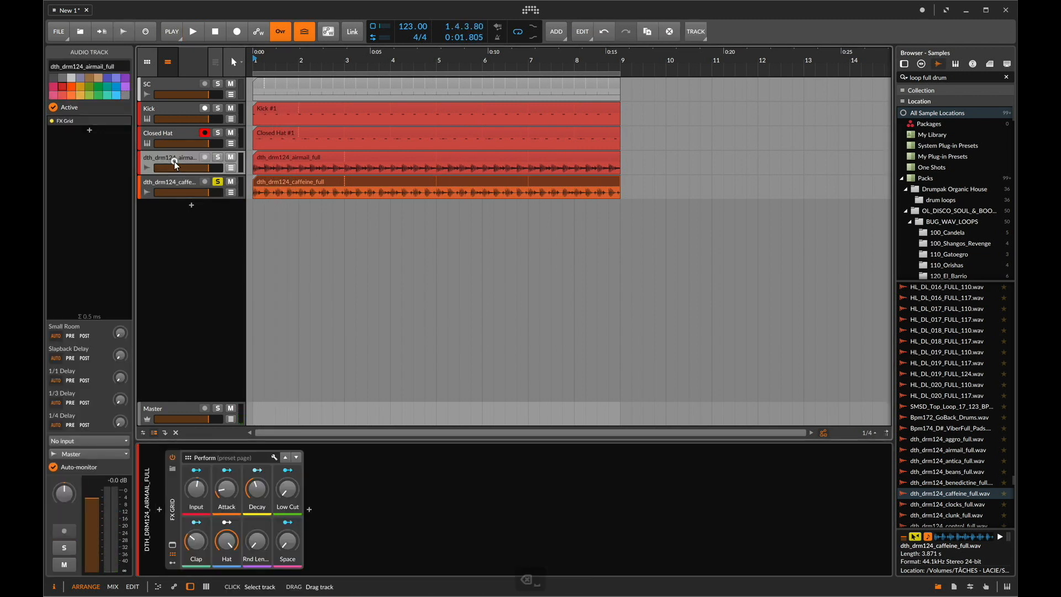
left_click(220, 155)
key("space")
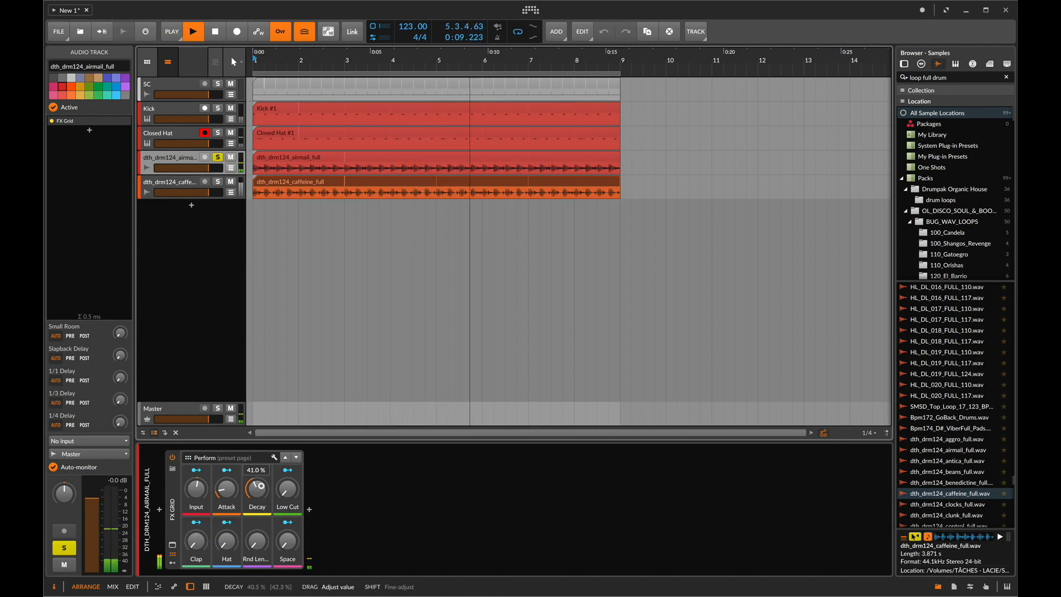
Step: Set the airmail FX Grid's Rnd Length to maximum, Decay to 45.5% and Space to 76.5%, and raise Input and Attack
mouse_move(257, 540)
left_mouse_down()
mouse_move(257, 514)
mouse_move(257, 542)
left_mouse_up()
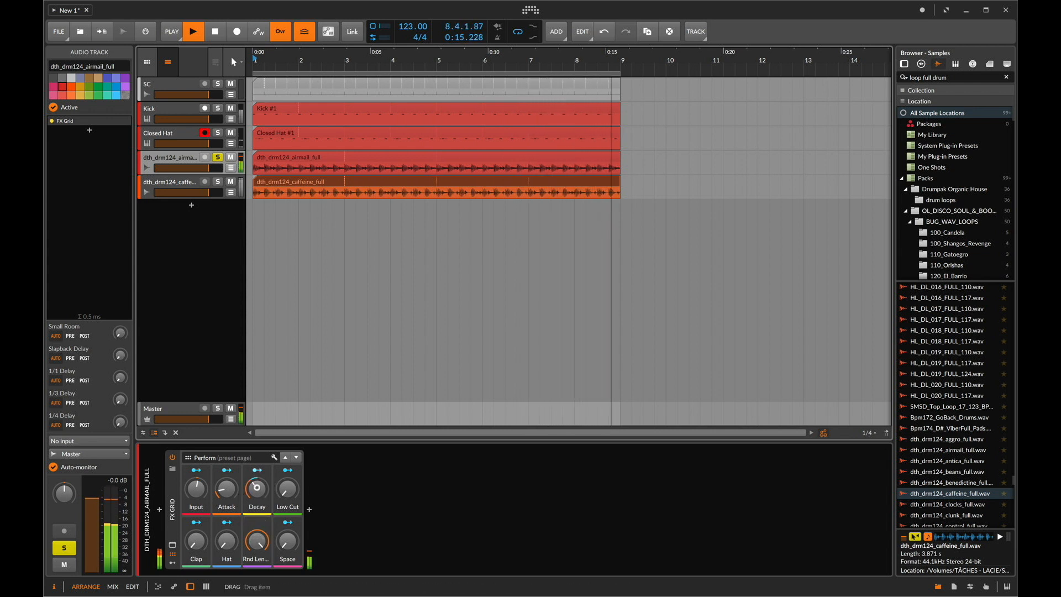
left_click_drag(257, 491, 257, 482)
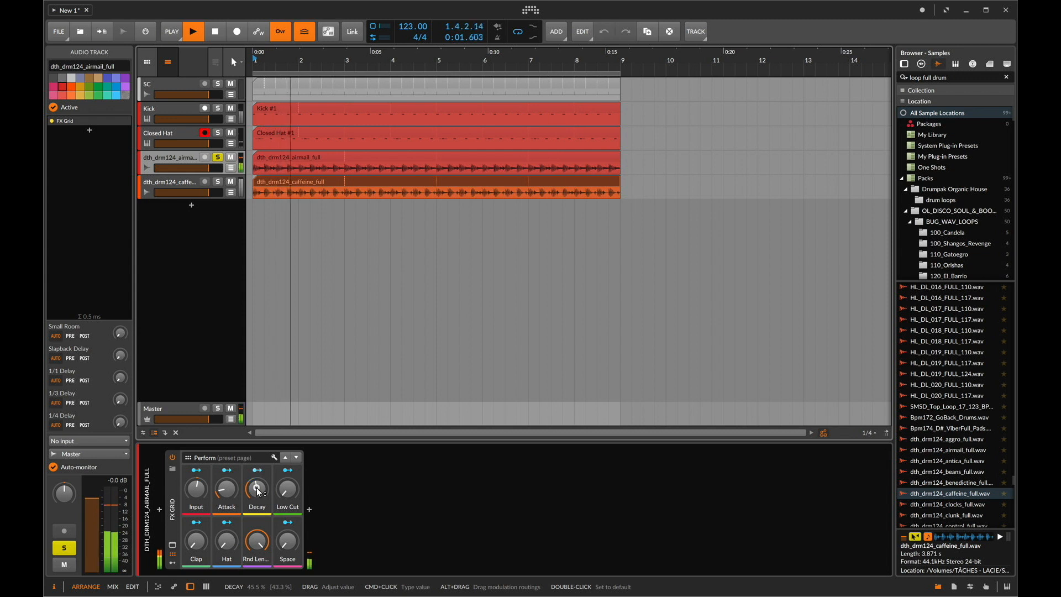
left_click_drag(191, 493, 192, 470)
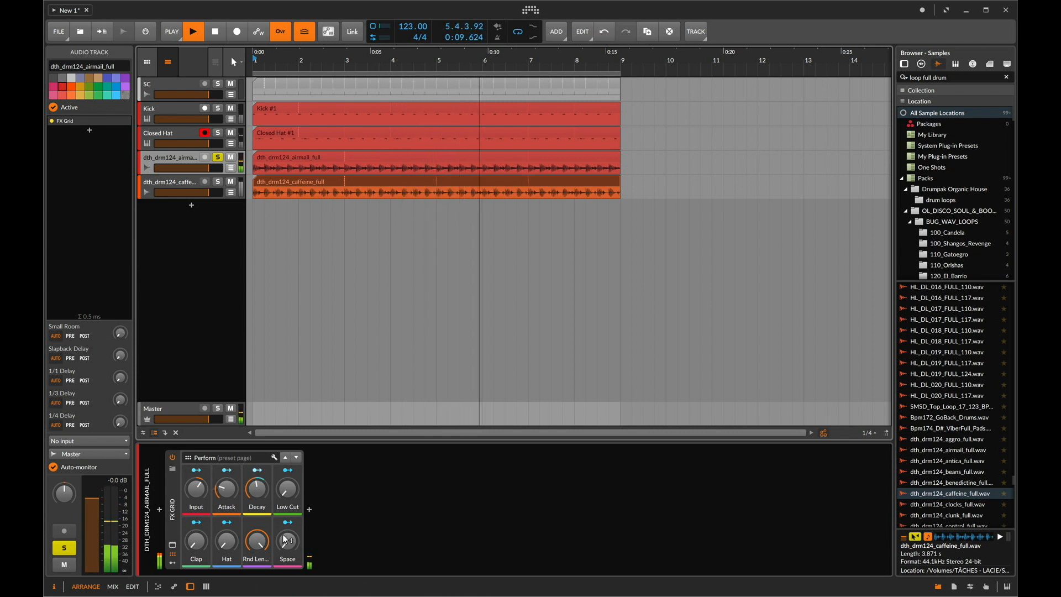
left_click_drag(283, 544, 283, 545)
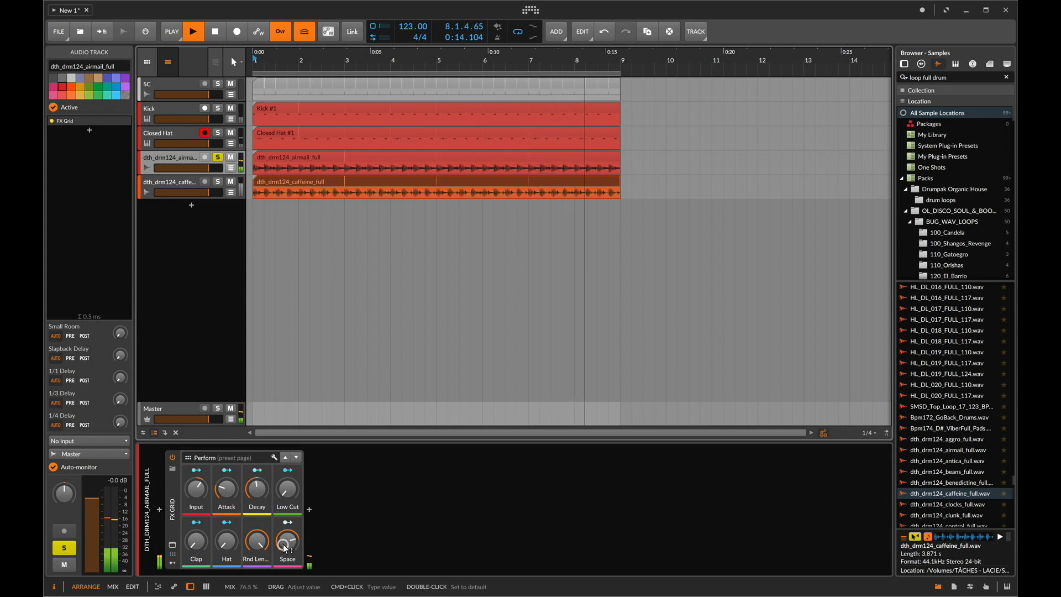
Step: Mute the caffeine track, unsolo the airmail track, and compare the airmail loop in the mix with FX Grid bypassed and reactivated
left_click(231, 181)
left_click(218, 157)
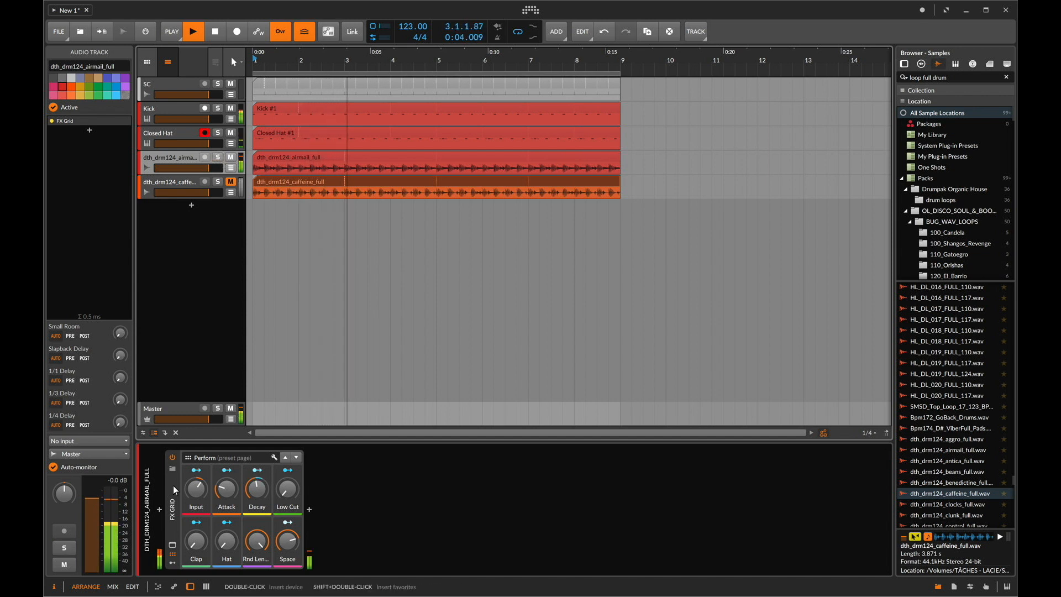
left_click(171, 459)
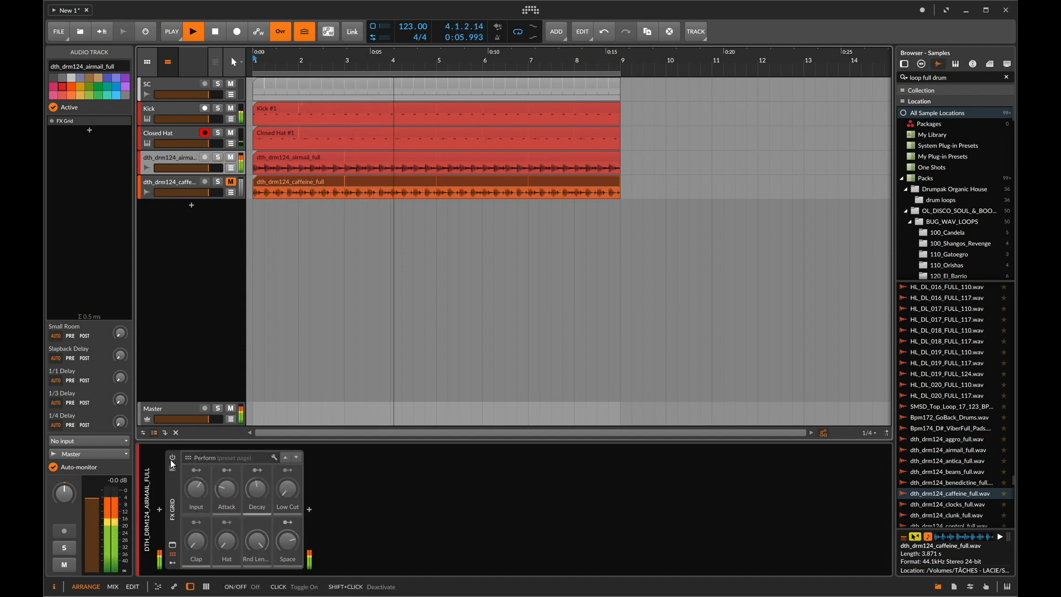
left_click(171, 459)
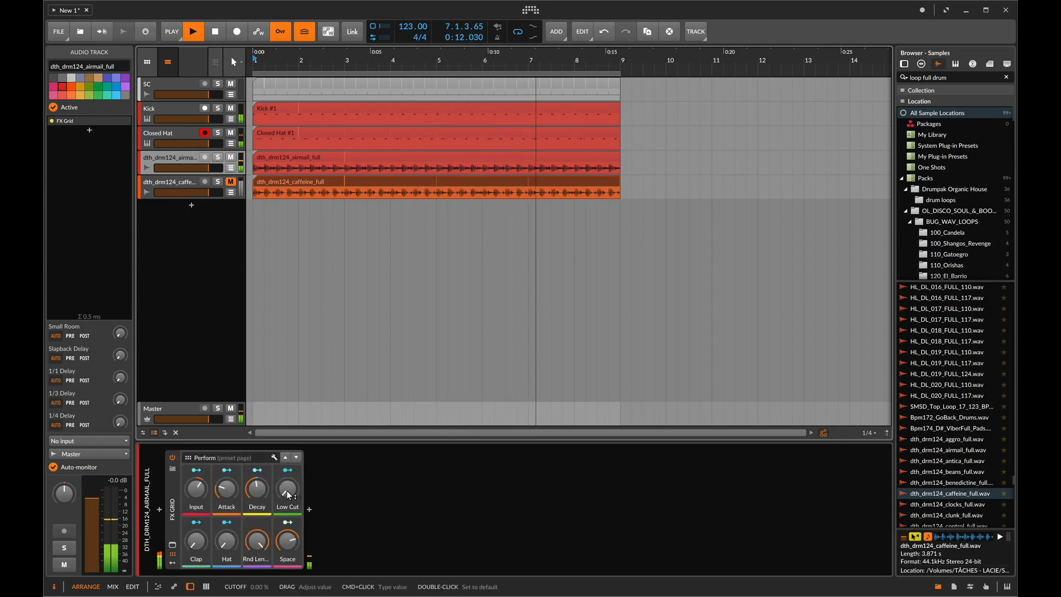
Step: Audition the airmail FX Grid's Low Cut at 72%, 100% and other amounts, and raise Input further
left_click_drag(289, 493, 290, 417)
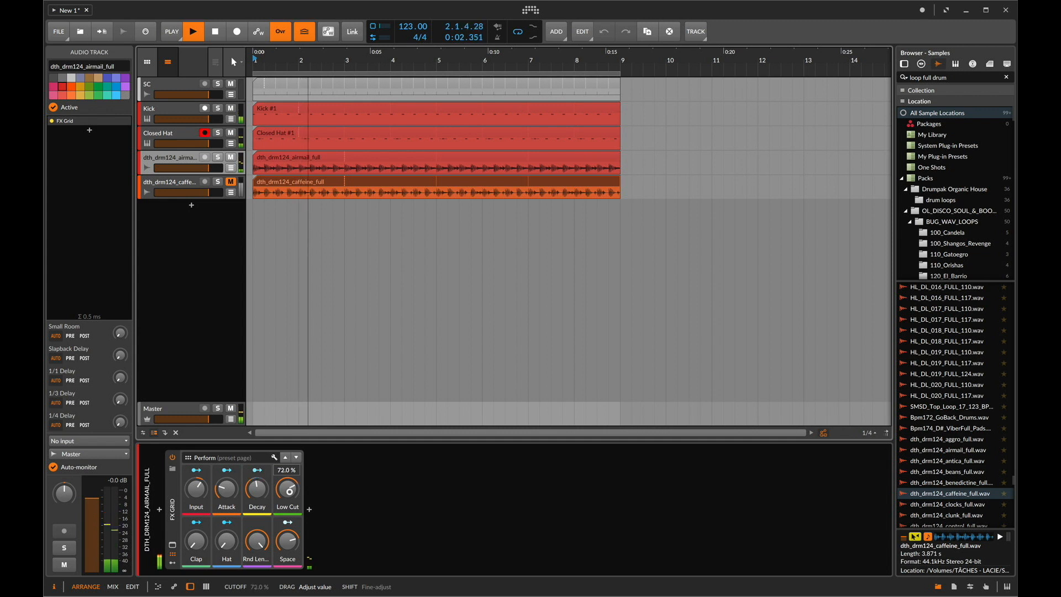
left_click_drag(290, 491, 290, 487)
left_click_drag(191, 491, 191, 473)
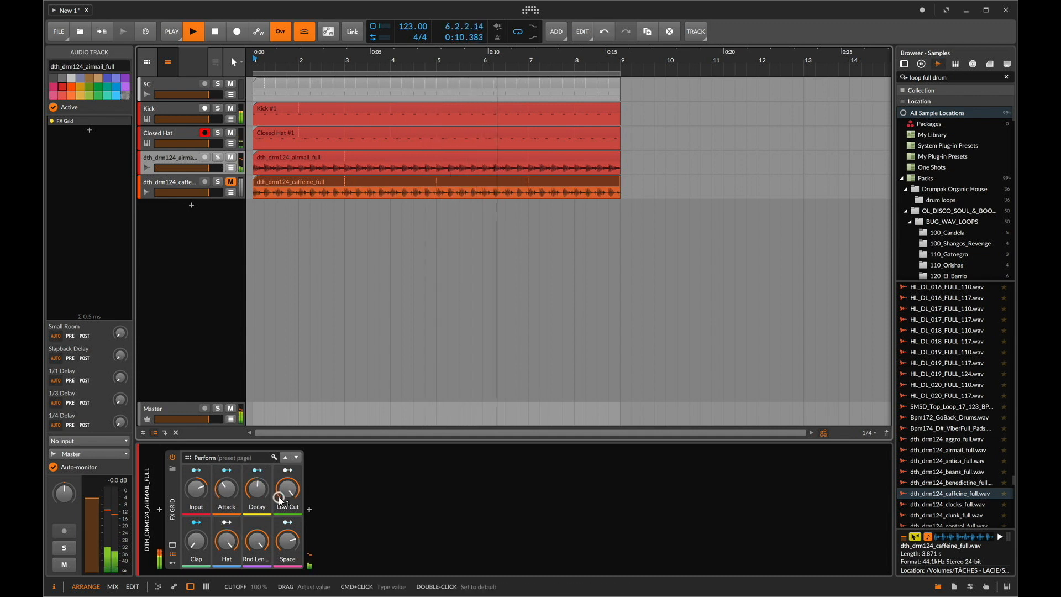
left_click_drag(280, 502, 290, 532)
key("super+z")
left_click_drag(289, 489, 288, 476)
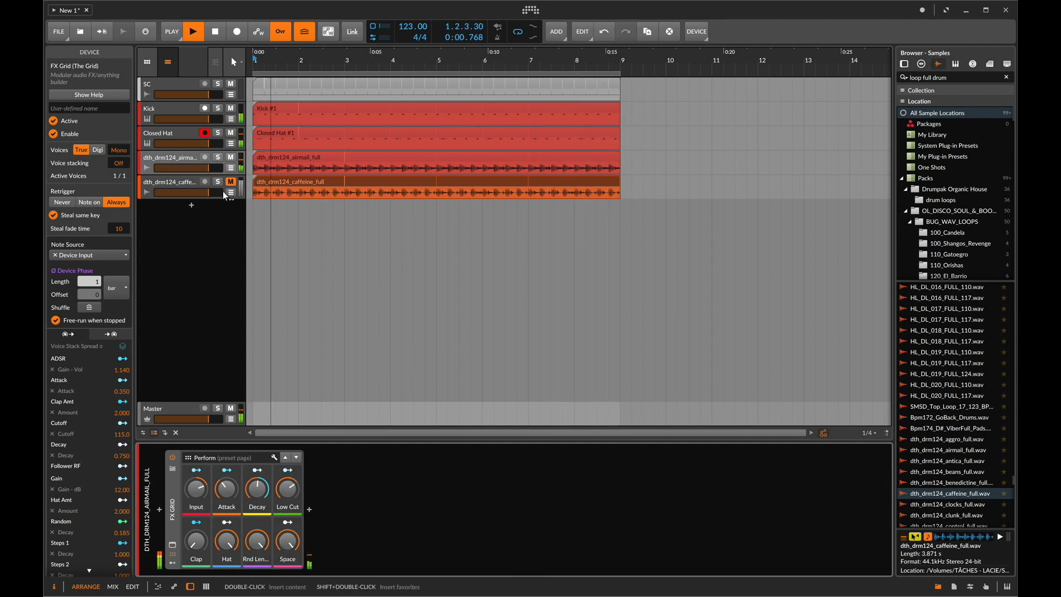
Step: Stop playback, search the samples for "full loop" and audition dth_drm124_phuturistic_full.wav
key("space")
left_click(190, 180)
left_click(959, 76)
type("fukl")
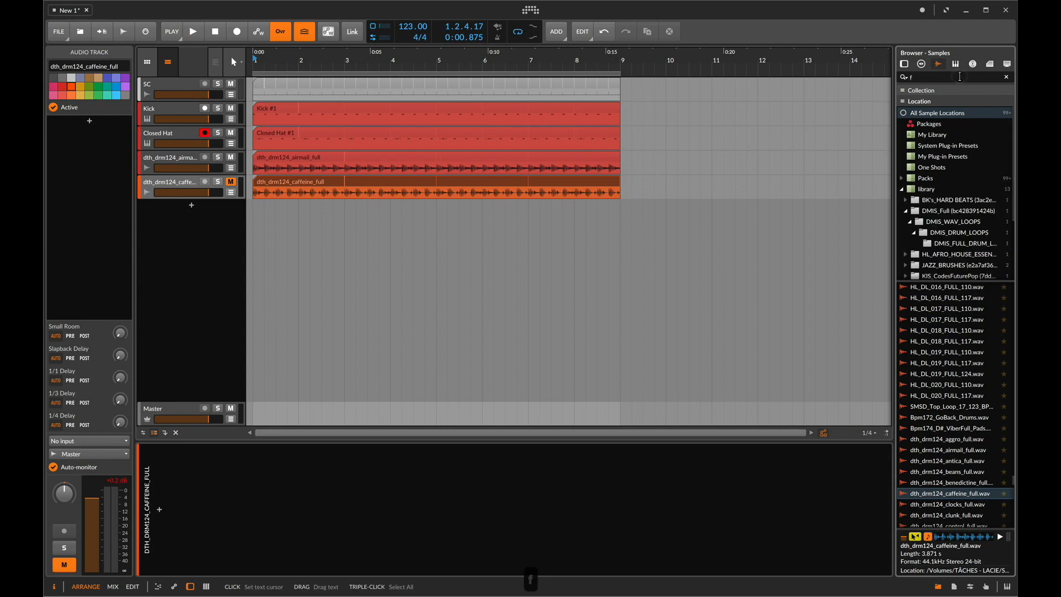
key("BackSpace")
key("BackSpace")
type("ll loop")
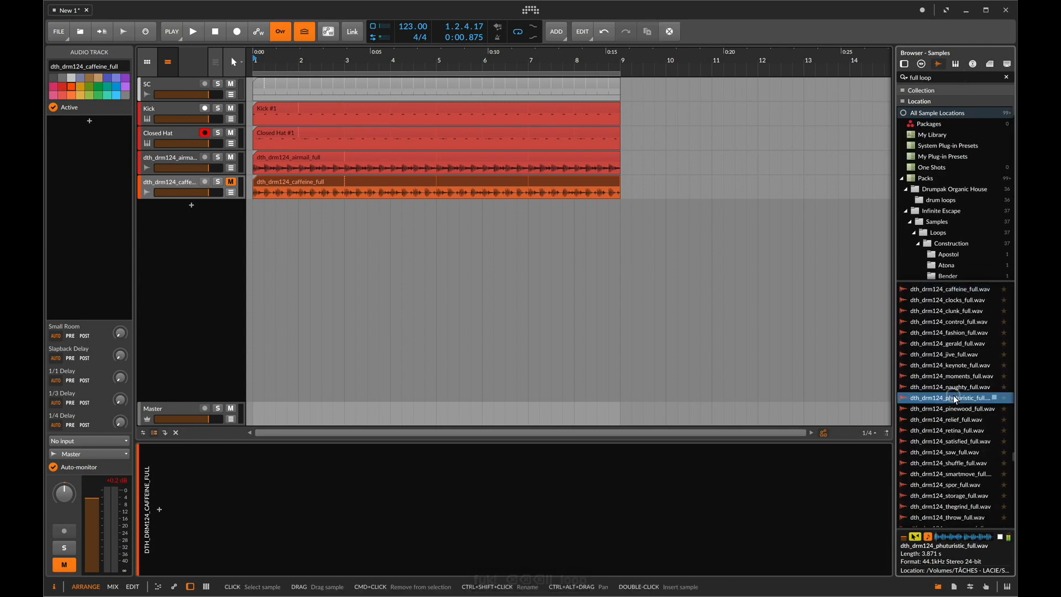
scroll(953, 395, "down", 10)
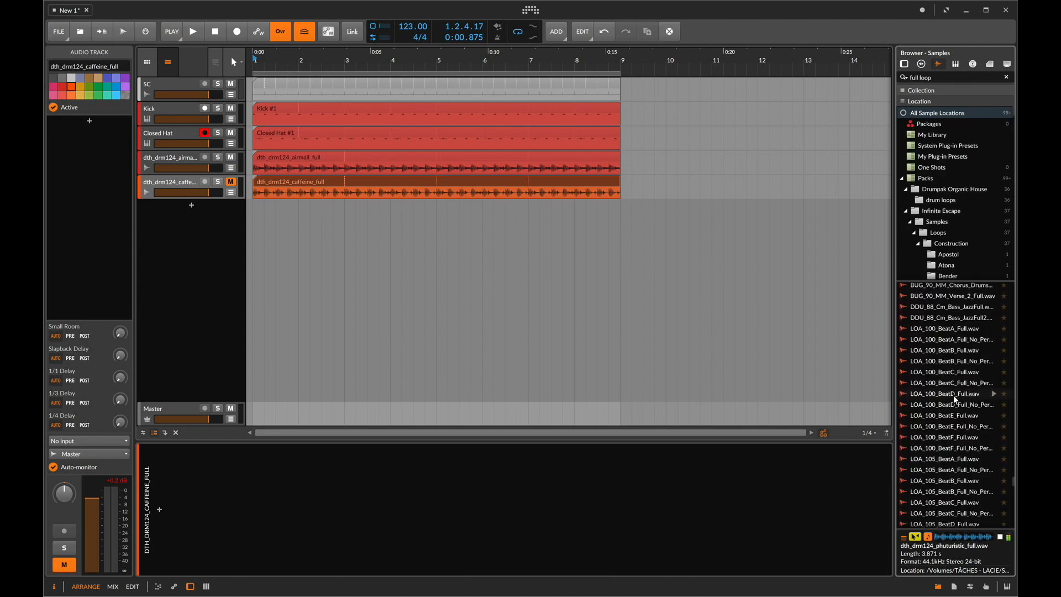
scroll(953, 396, "up", 10)
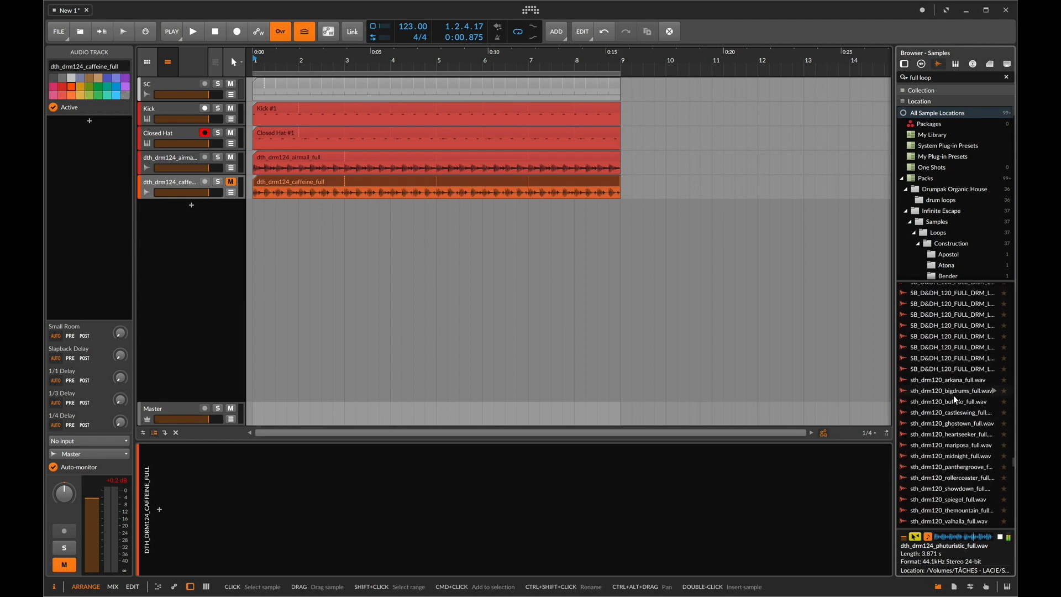
Step: Place the dth_drm124_phuturistic_full loop on a new track, extended to bar 9, and play it soloed
left_click_drag(930, 428, 255, 245)
left_click_drag(344, 210, 593, 223)
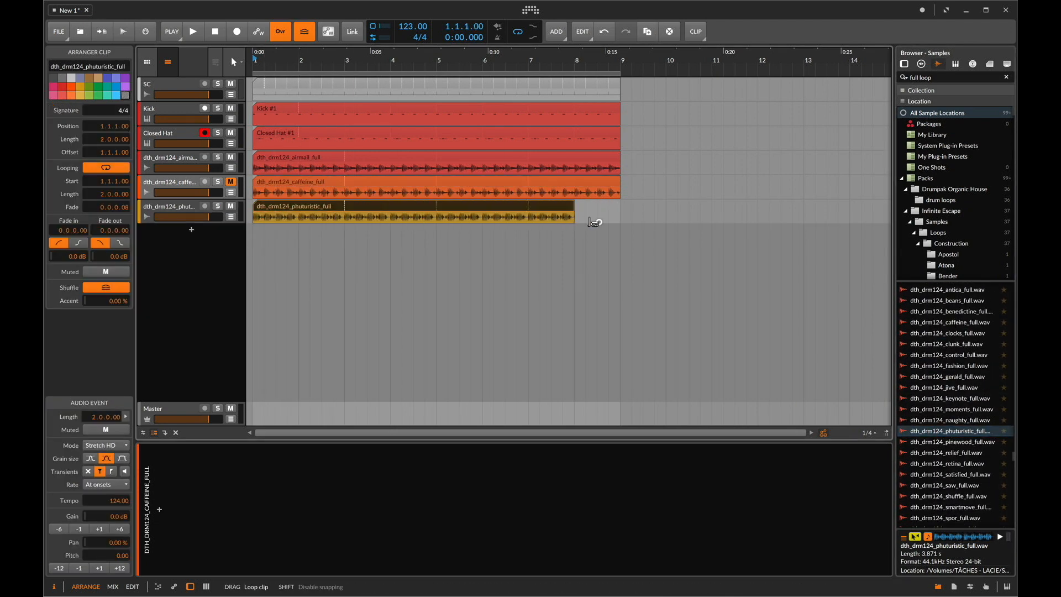
left_click(158, 184)
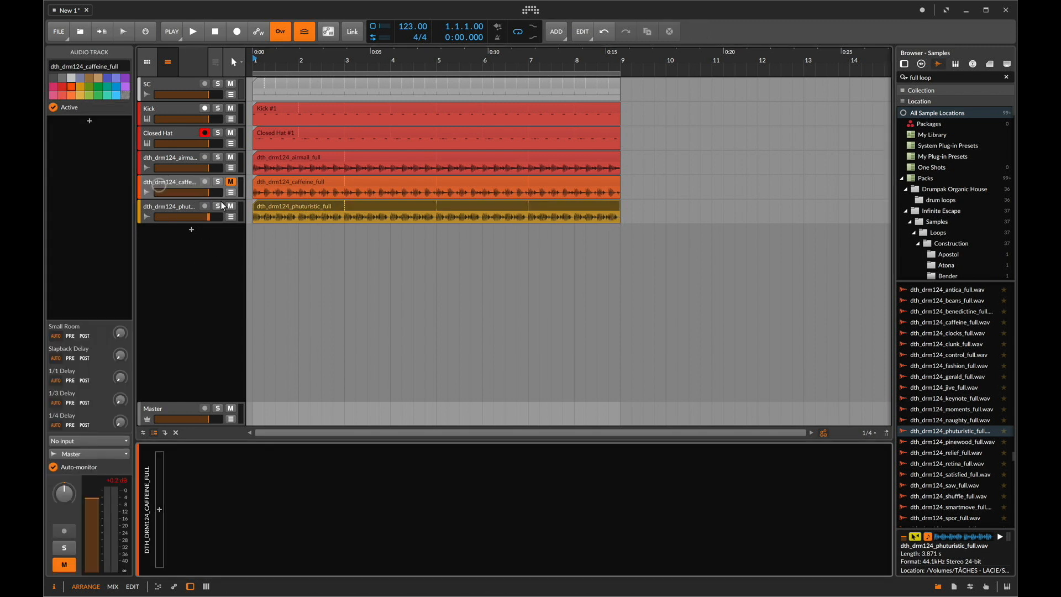
left_click(186, 207)
left_click(218, 206)
key("space")
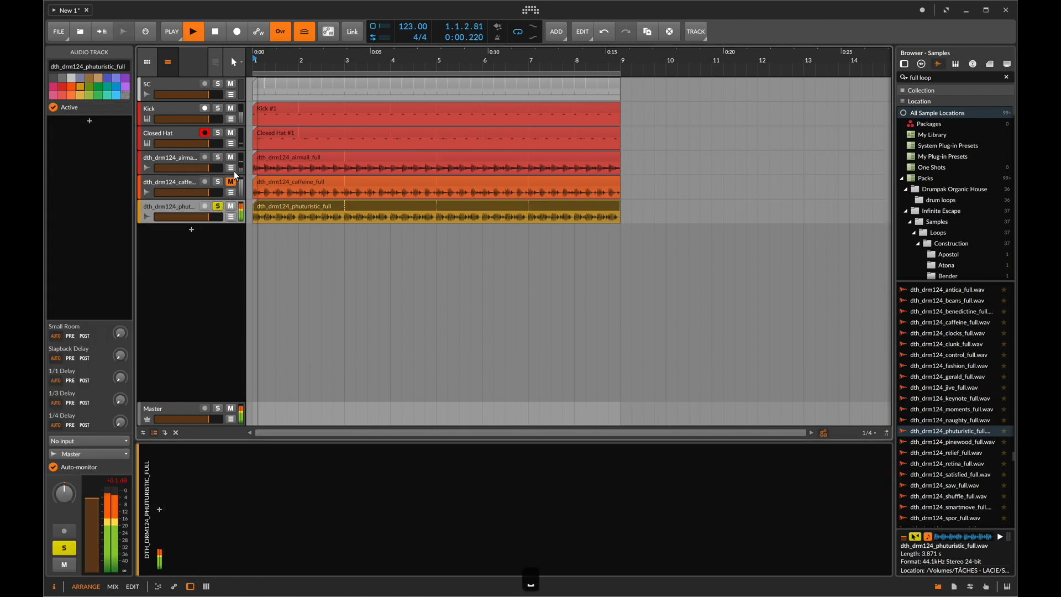
Step: Insert the Micromanager preset on the phuturistic track and adjust its Input
left_click(159, 509)
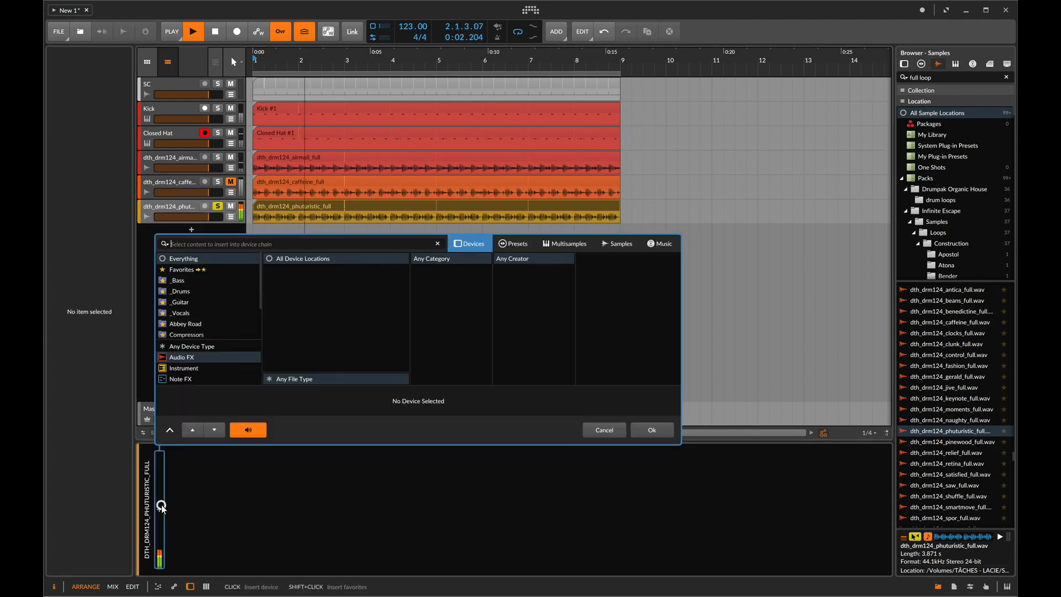
type("micro")
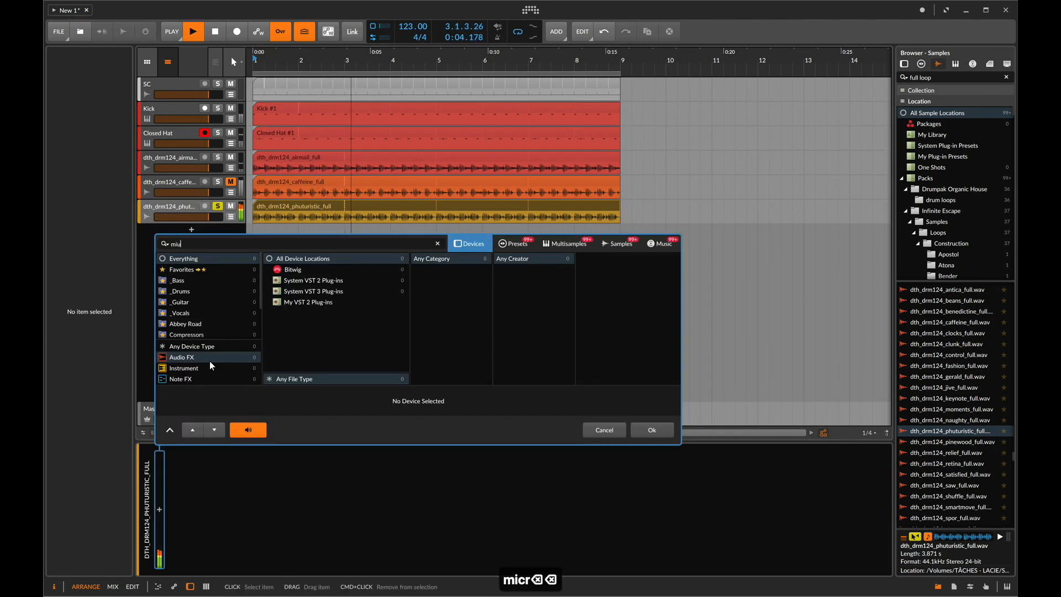
left_click(514, 243)
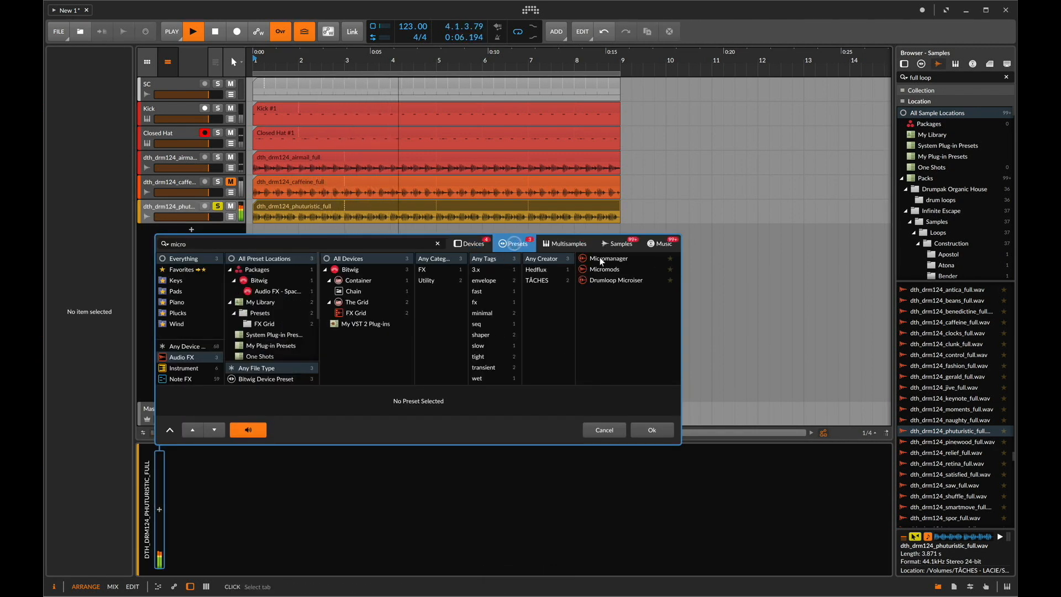
double_click(602, 259)
left_click_drag(205, 499, 200, 490)
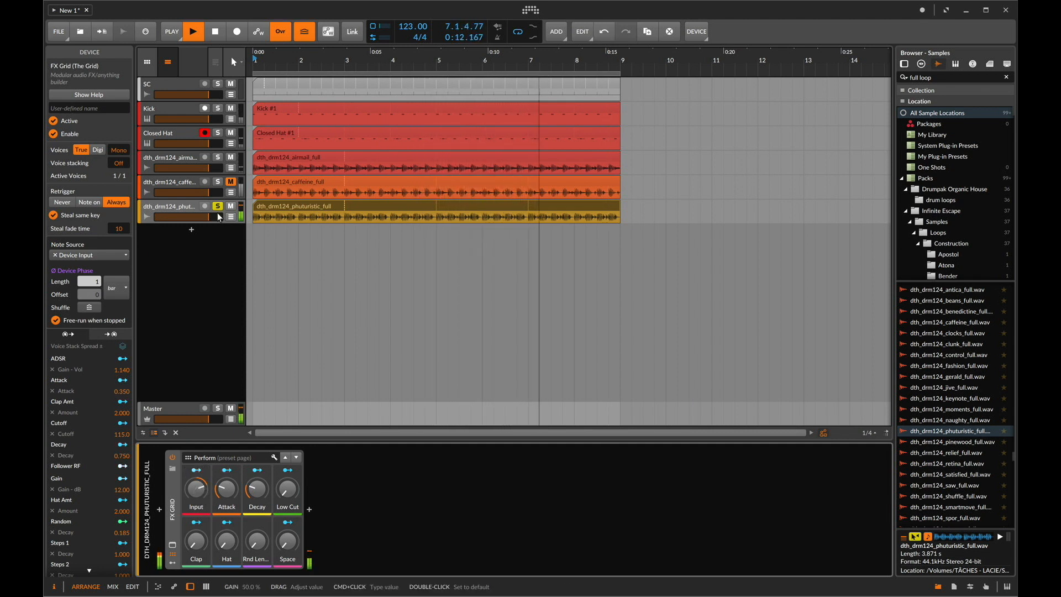
Step: Unsolo the phuturistic track and set its FX Grid's Hat to 100%, Clap and Space to maximum, with a lower Input
left_click(219, 206)
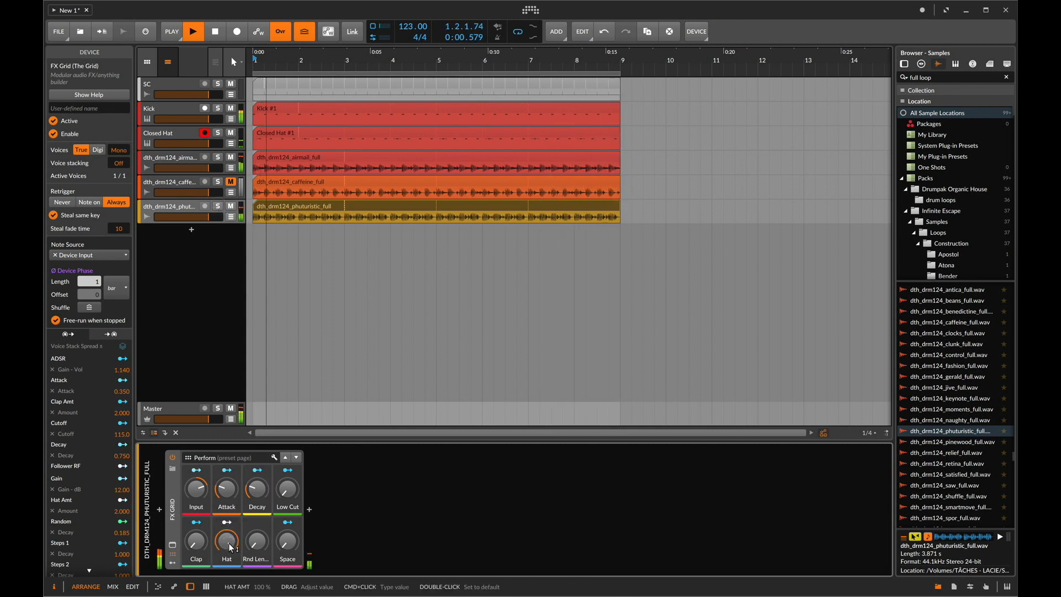
left_click_drag(196, 489, 202, 489)
left_click_drag(197, 544, 197, 543)
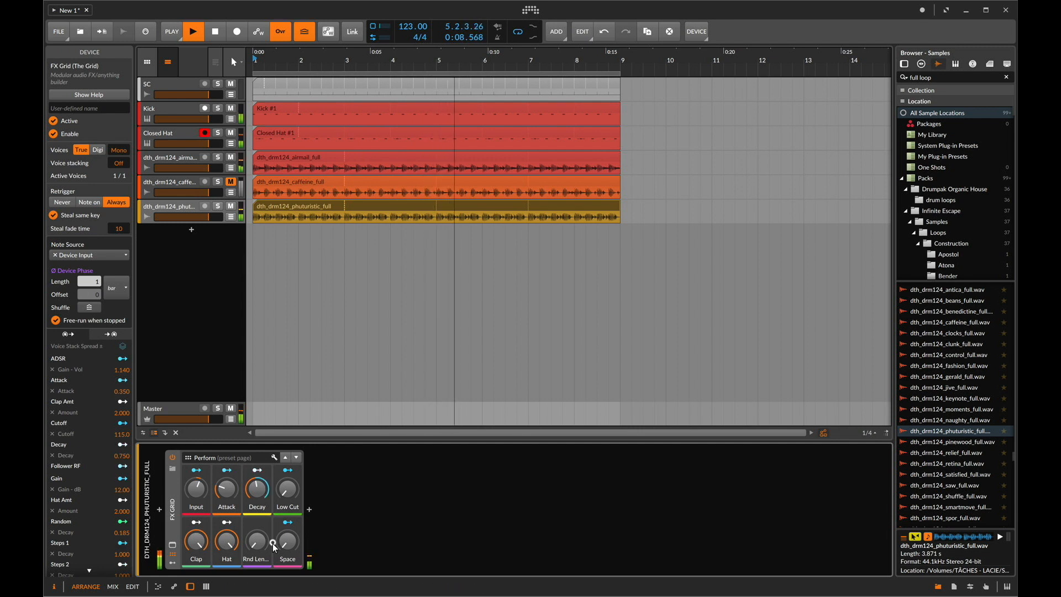
key("super+z")
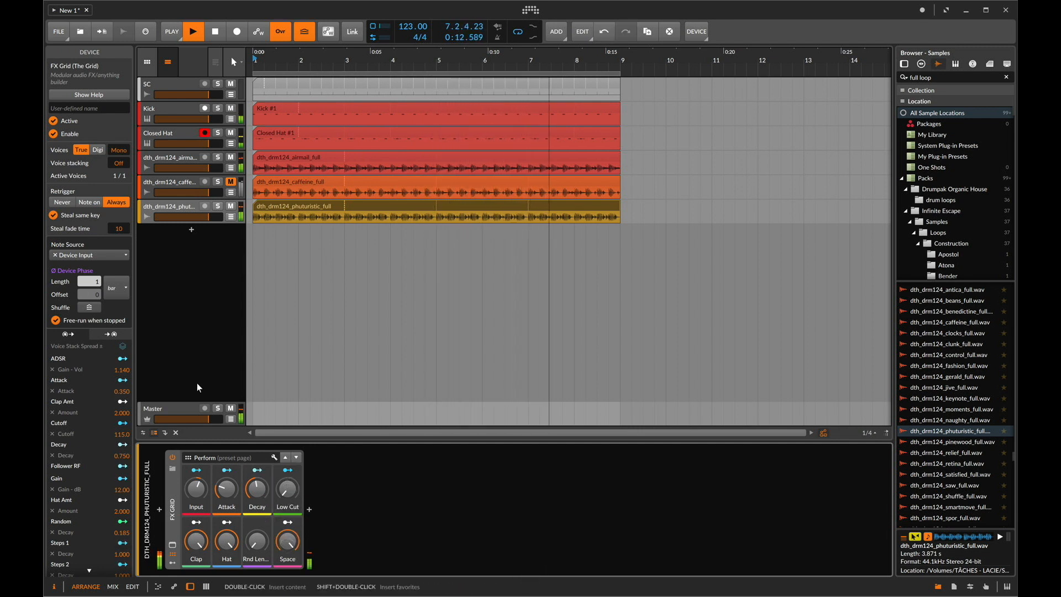
Step: On the phuturistic FX Grid, lower Attack and Decay, raise Low Cut, maximize Rnd Length, zero Clap and Hat, and set Input to 7%
left_click_drag(206, 479, 208, 484)
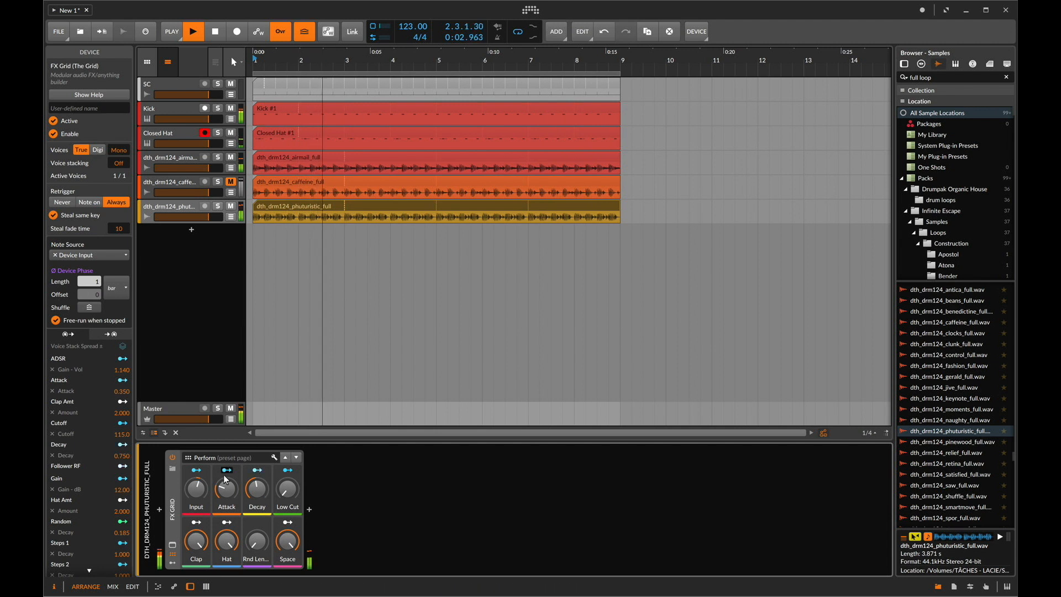
left_click_drag(227, 488, 232, 491)
left_click_drag(255, 489, 254, 492)
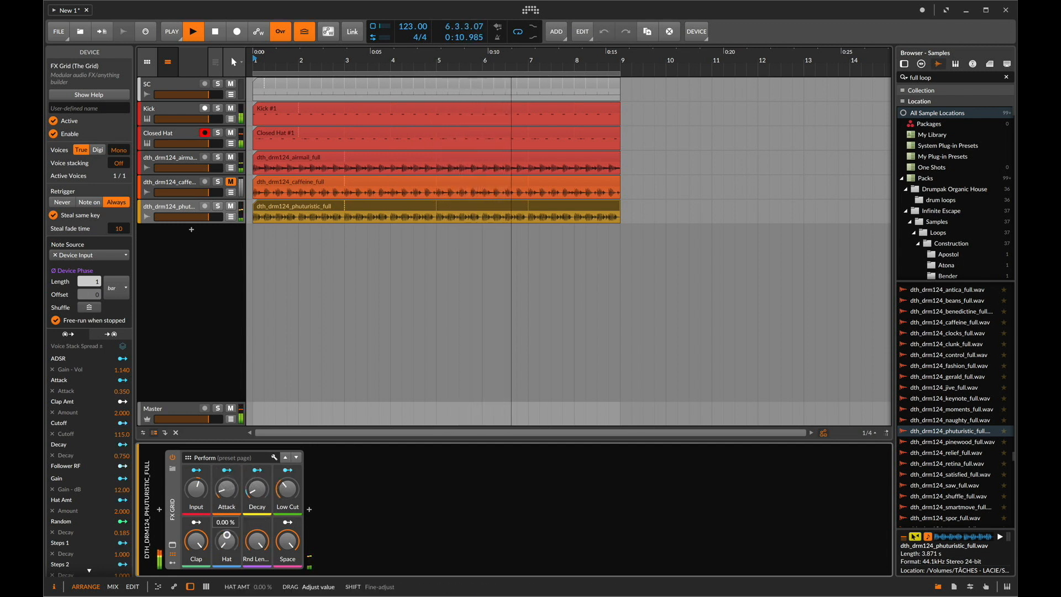
left_click_drag(197, 486, 198, 477)
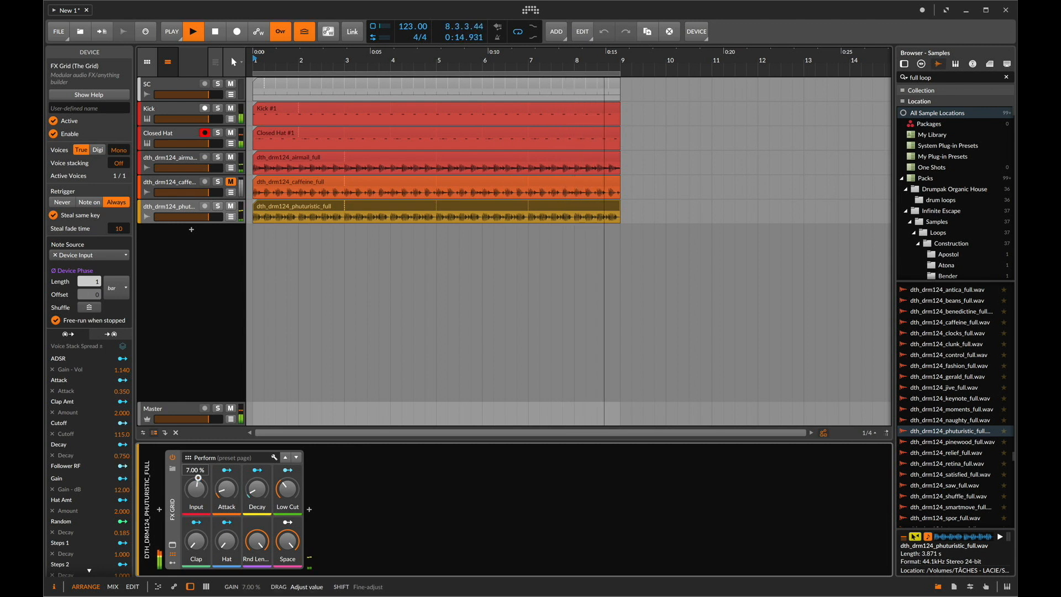
Step: Unmute the caffeine track and insert the Micromanager preset on it
left_click(169, 185)
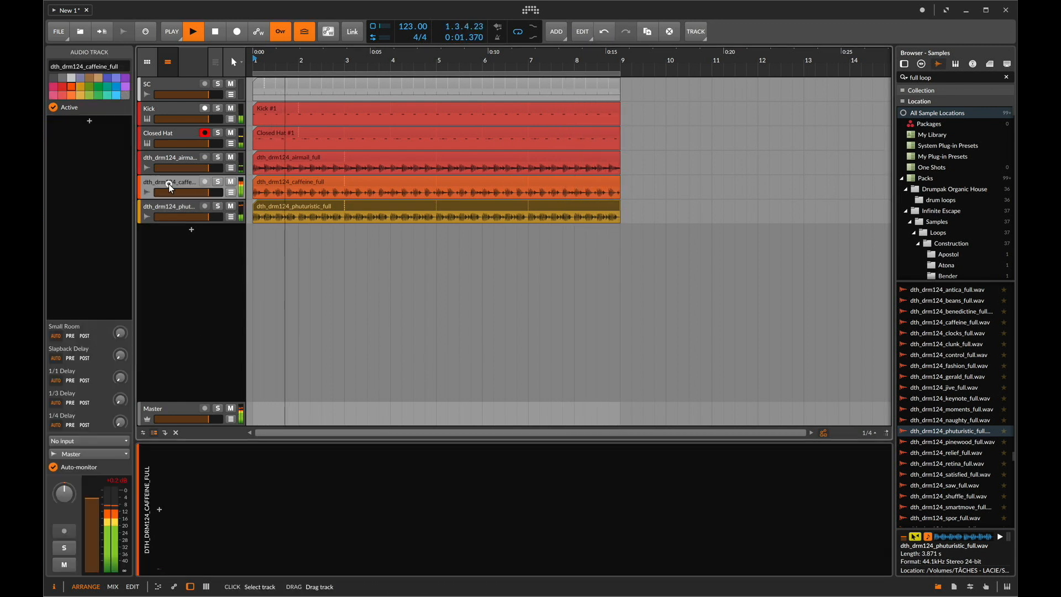
left_click(180, 201)
left_click(173, 183)
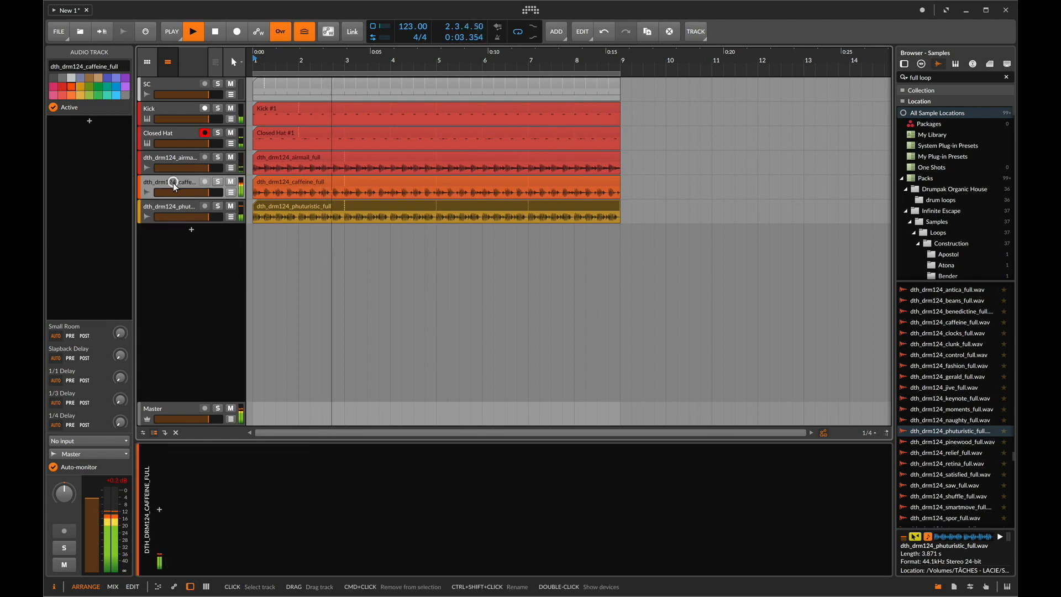
left_click(158, 510)
type("micro")
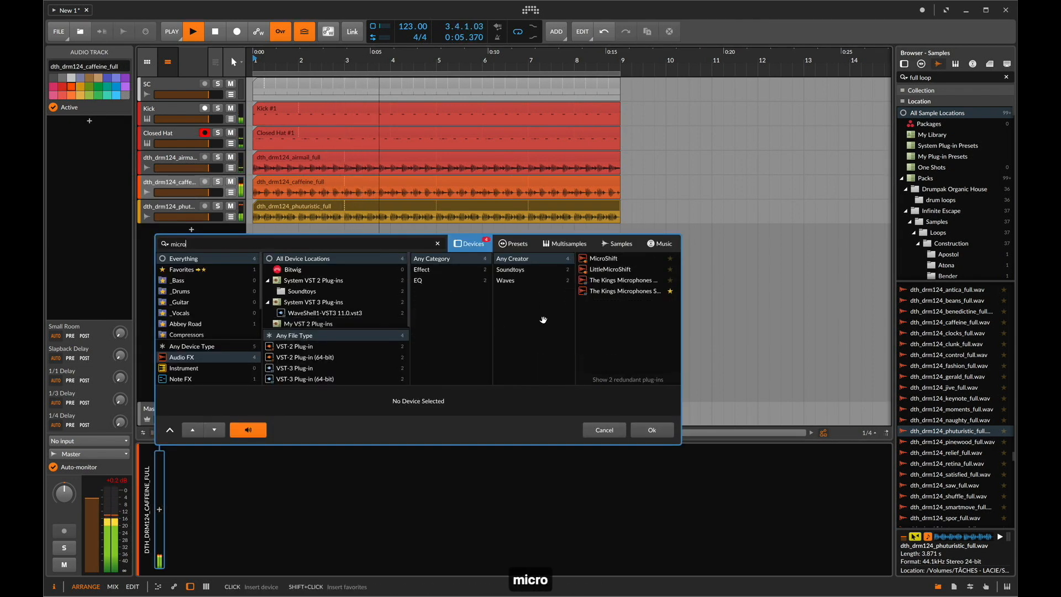
left_click(519, 243)
double_click(606, 257)
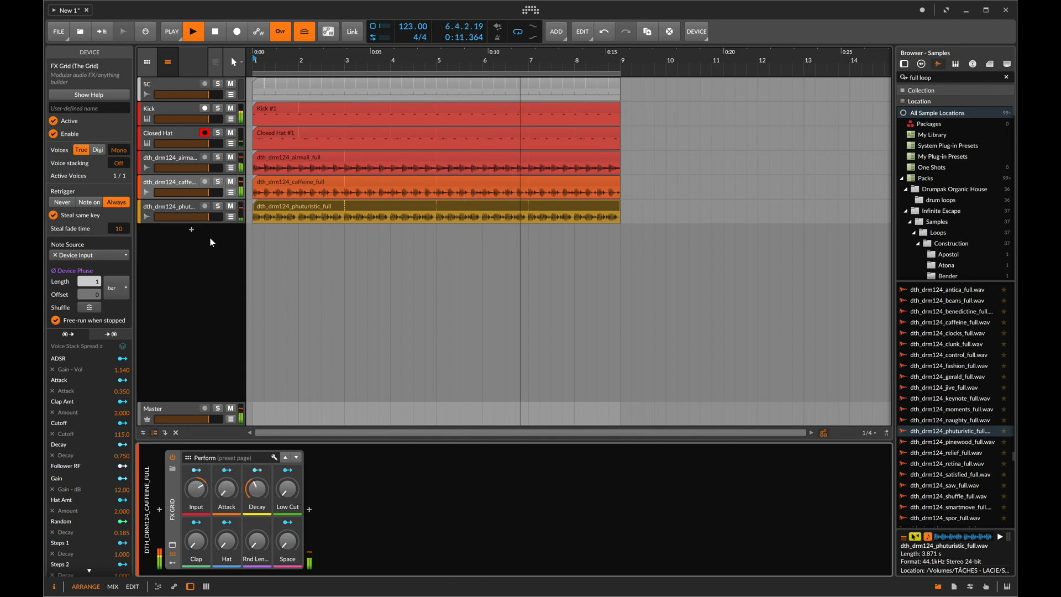
Step: Show the deactivated tracks and reactivate the Loop 1 and Loop 2 tracks
left_click(187, 210)
key("alt+x")
left_click(157, 155)
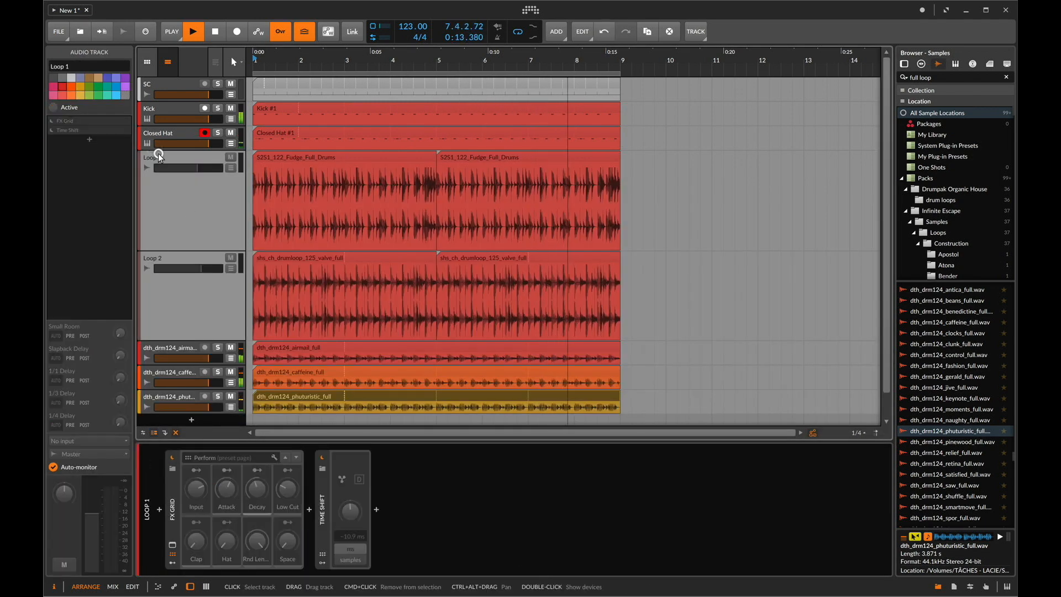
key("0")
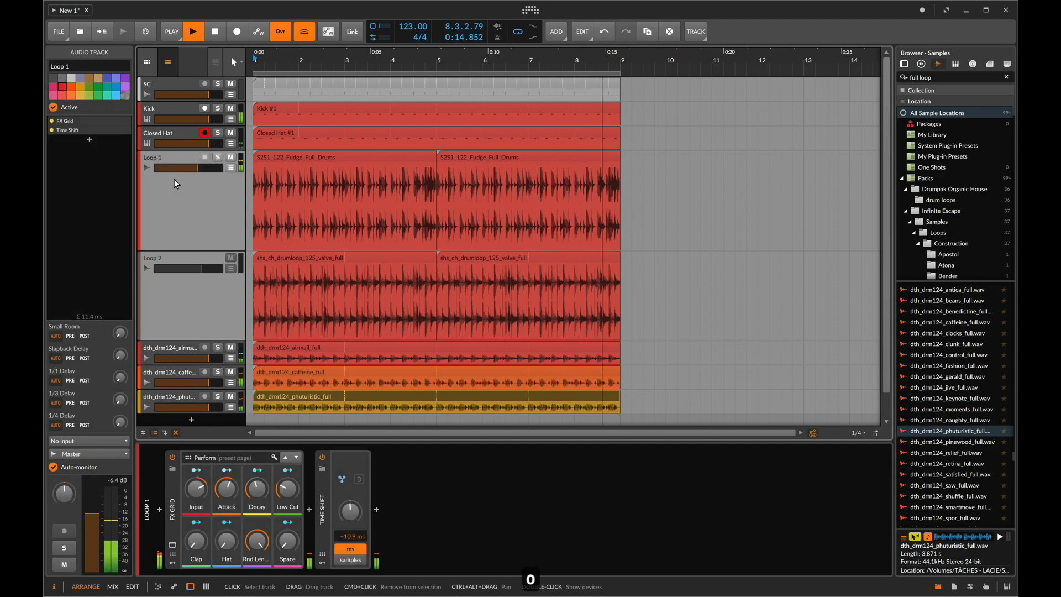
left_click(161, 254)
key("0")
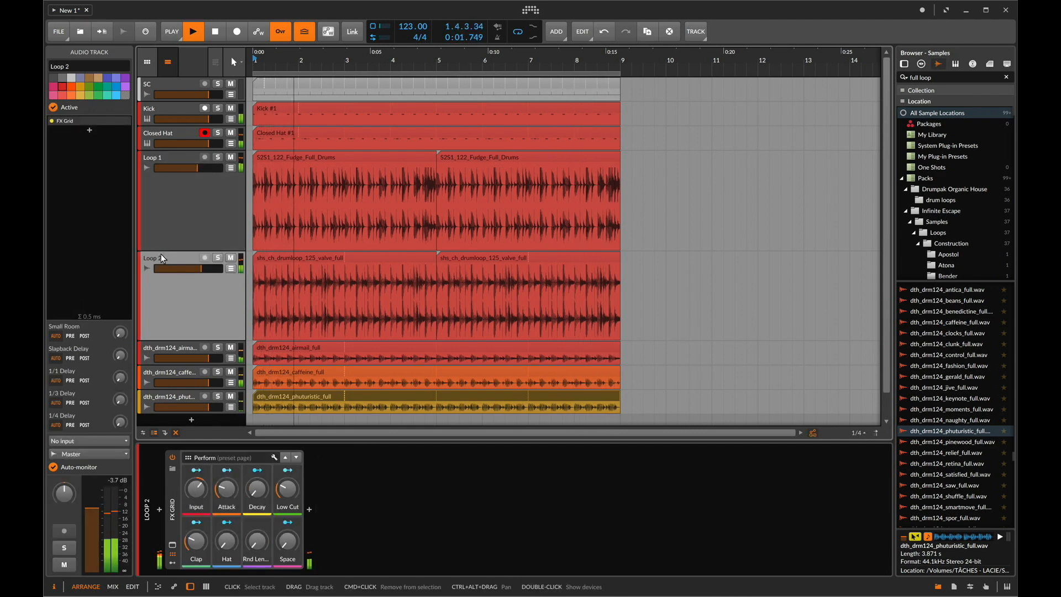
left_click(171, 112)
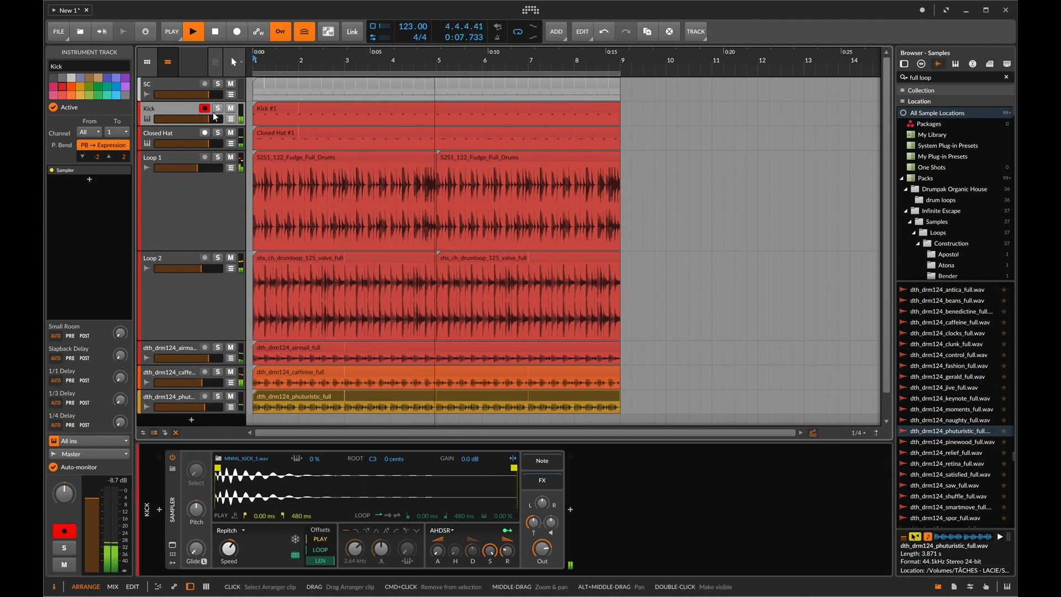
Step: Map the Q key to toggle the FX Grid on and off on the phuturistic, caffeine and airmail tracks
left_click(170, 403)
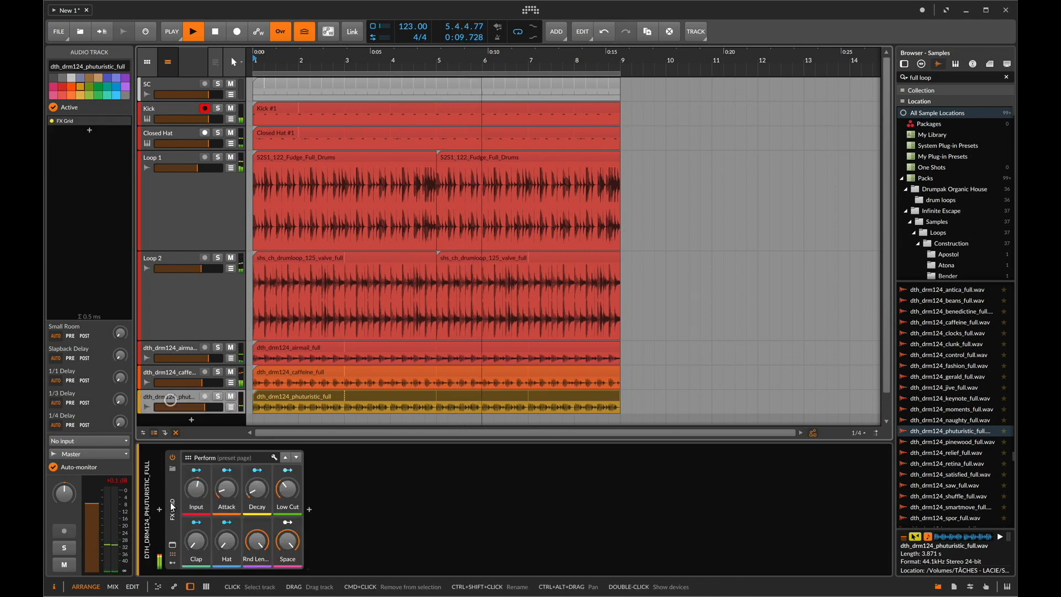
key("super+m")
key("super+m")
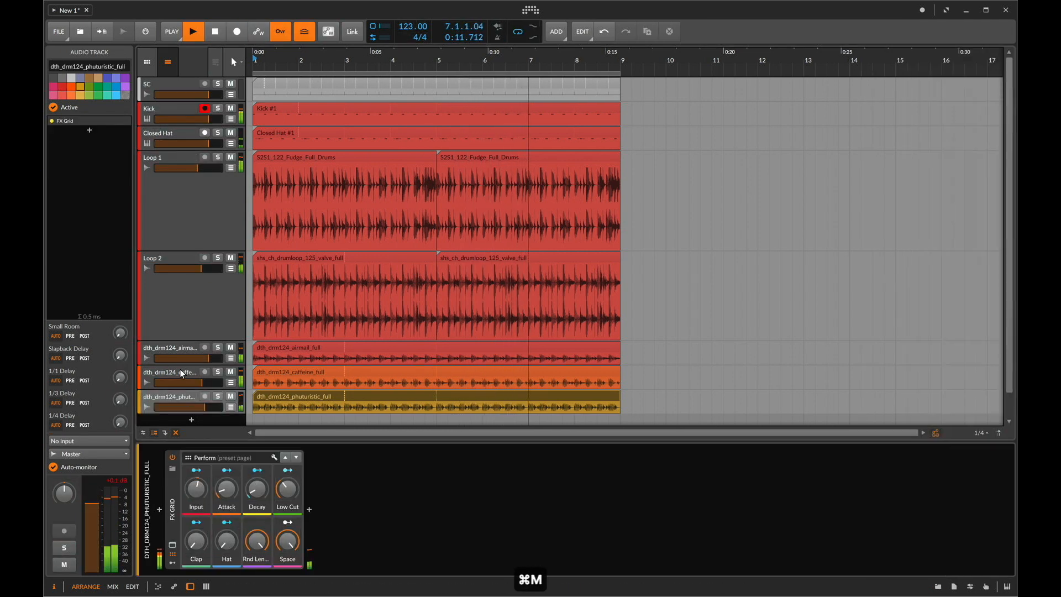
left_click(180, 370)
key("super+m")
key("q")
key("super+m")
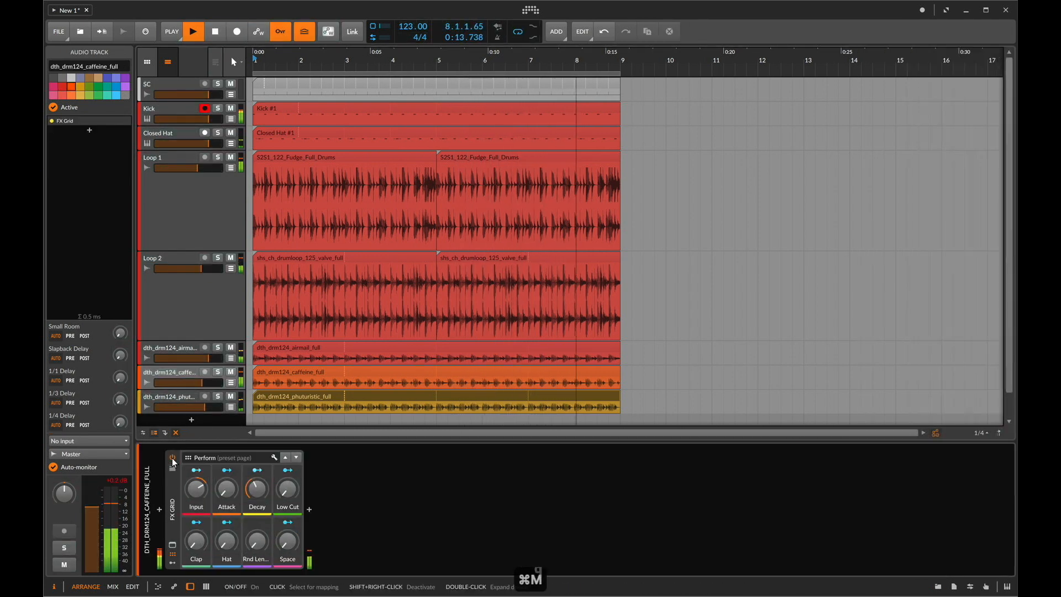
left_click(172, 346)
key("super+m")
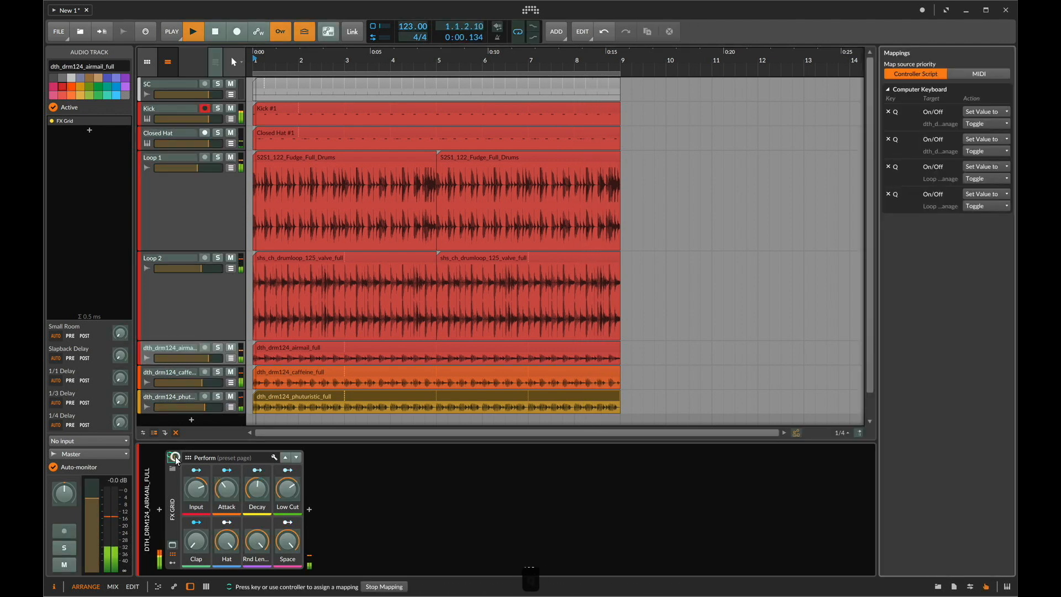
key("q")
key("super+m")
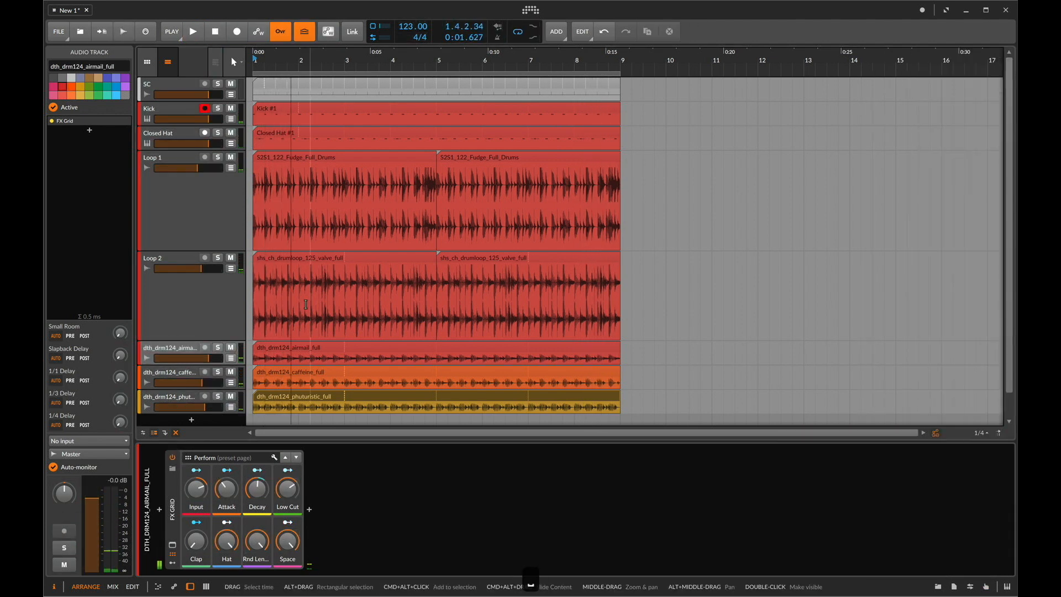
Step: Play the full mix and compare all loops with their FX Grids bypassed and reactivated
key("space")
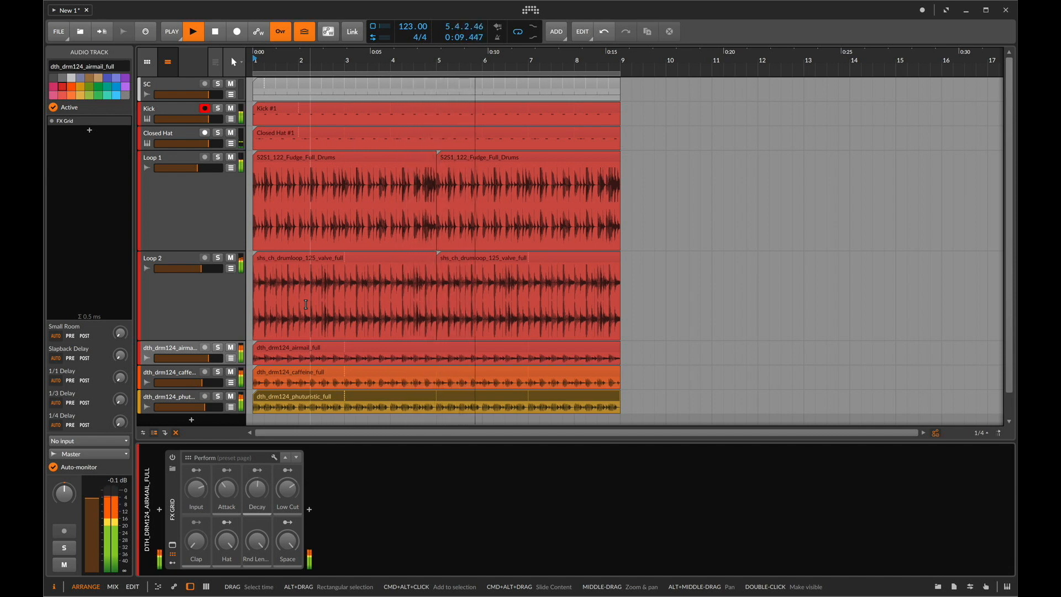
key("q")
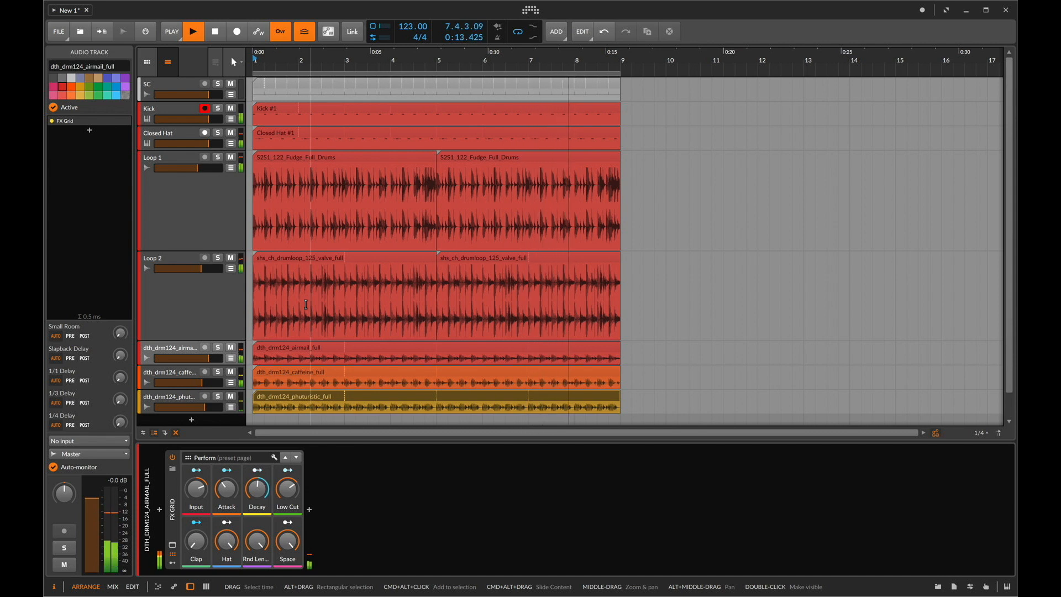
key("space")
Step: Bounce all clips on the Loop 1, Loop 2, airmail, caffeine and phuturistic tracks together
left_click(288, 263)
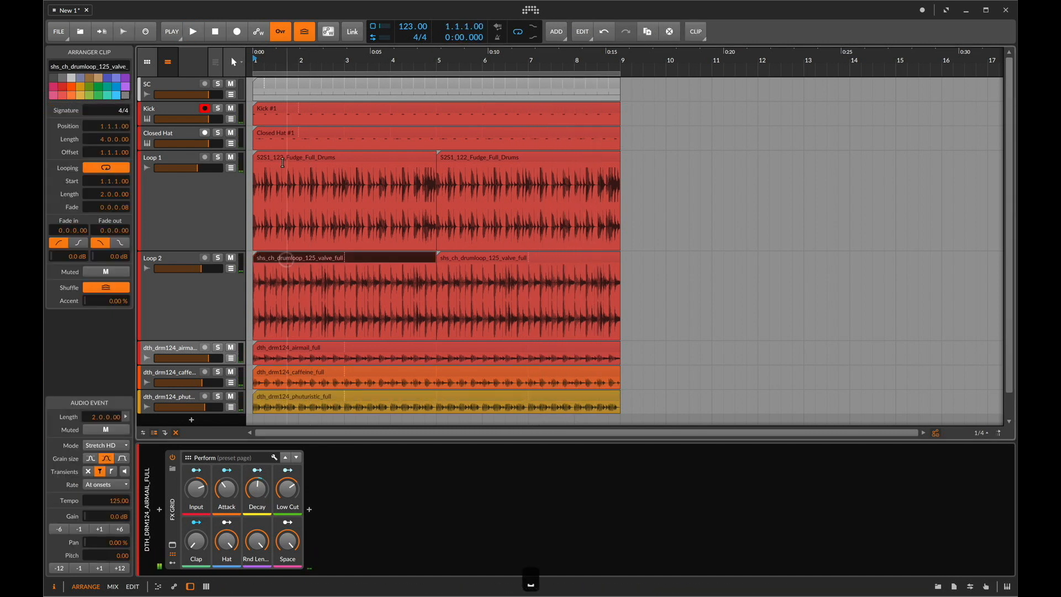
left_click(279, 156)
left_click(460, 397, "shift")
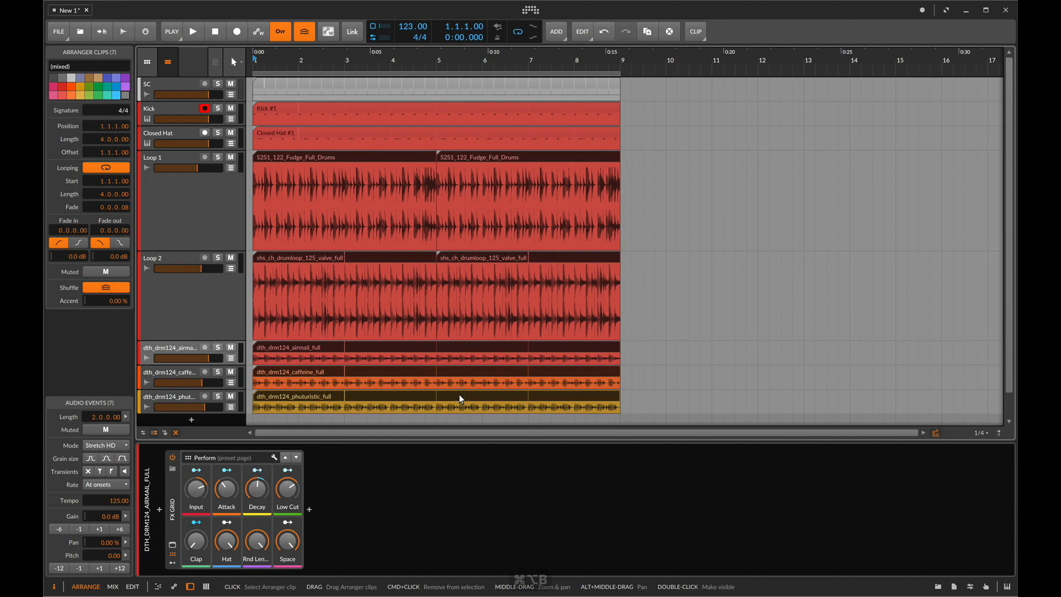
key("ctrl+alt+b")
left_click(612, 414)
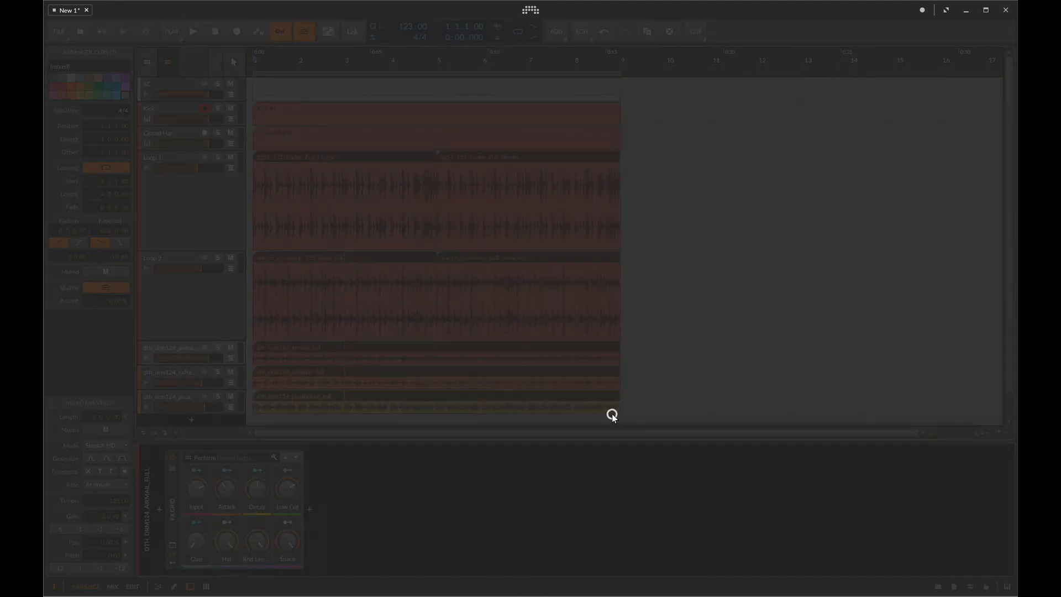
Step: Solo the bounced tracks Audio 5, Audio 7, Audio 9, Audio 11 and Audio 13 and play them together
scroll(365, 251, "down", 1)
left_click(310, 224)
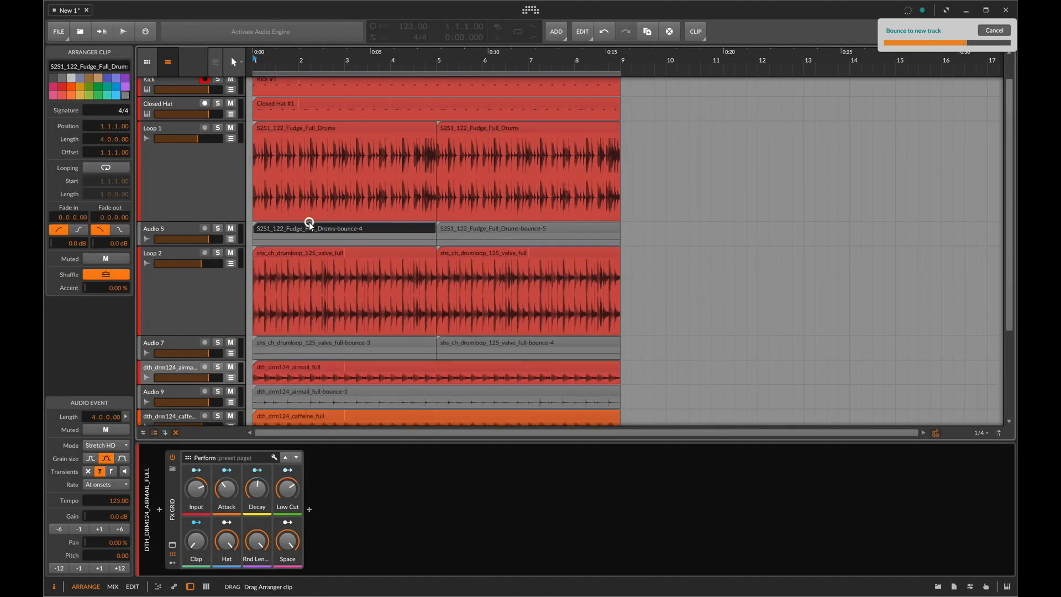
scroll(170, 220, "down", 1)
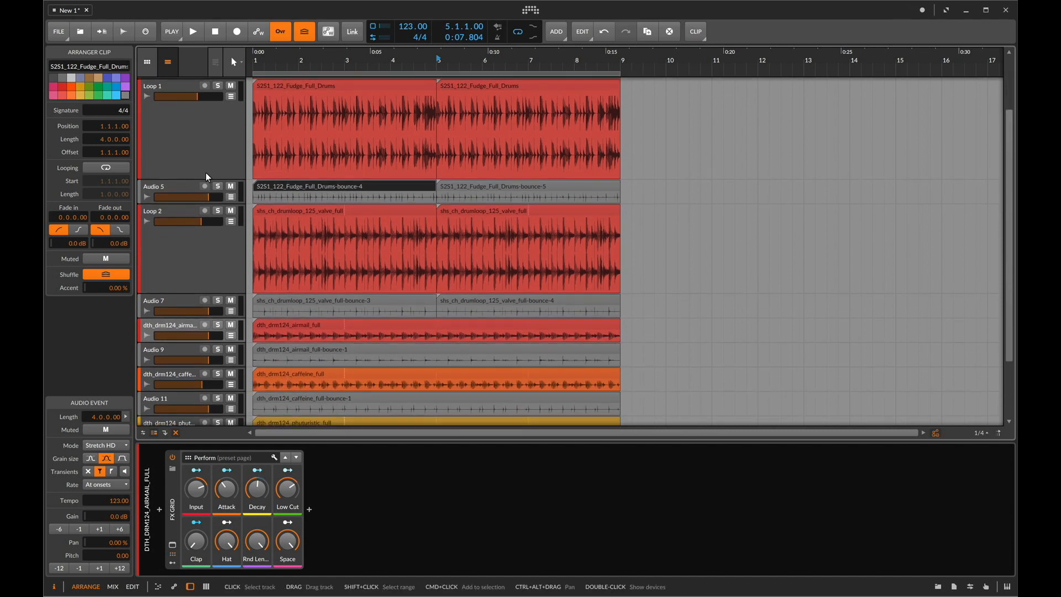
left_click(218, 185)
left_click(217, 300, "shift")
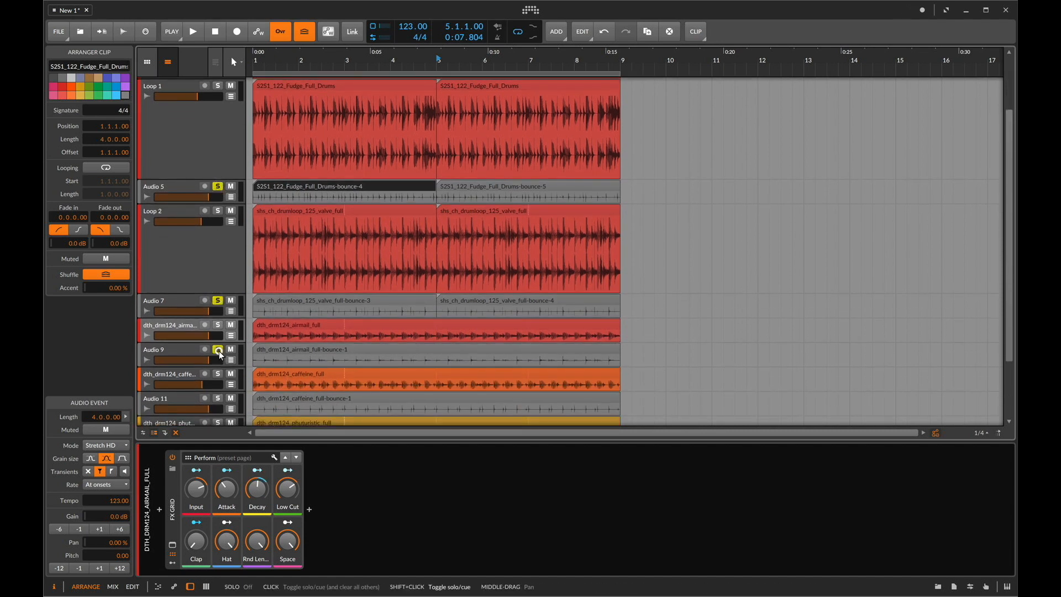
left_click(218, 349, "shift")
left_click(219, 399, "shift")
scroll(218, 398, "down", 2)
left_click(220, 394, "shift")
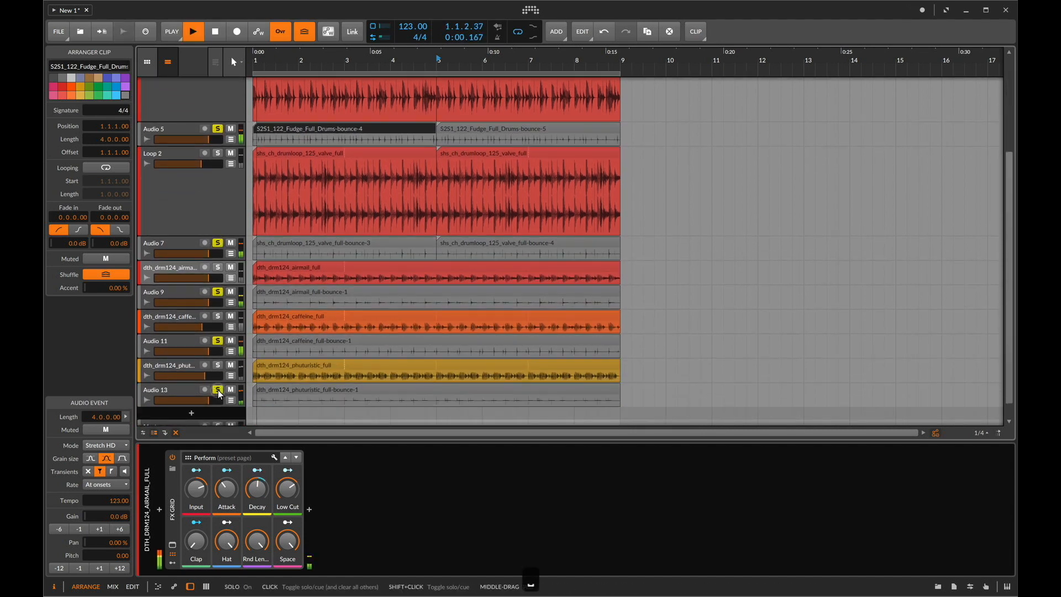
key("space")
Step: Stop playback, enlarge the Audio 13 track and examine the waveform at the start of its phuturistic bounce clip
left_click(277, 390)
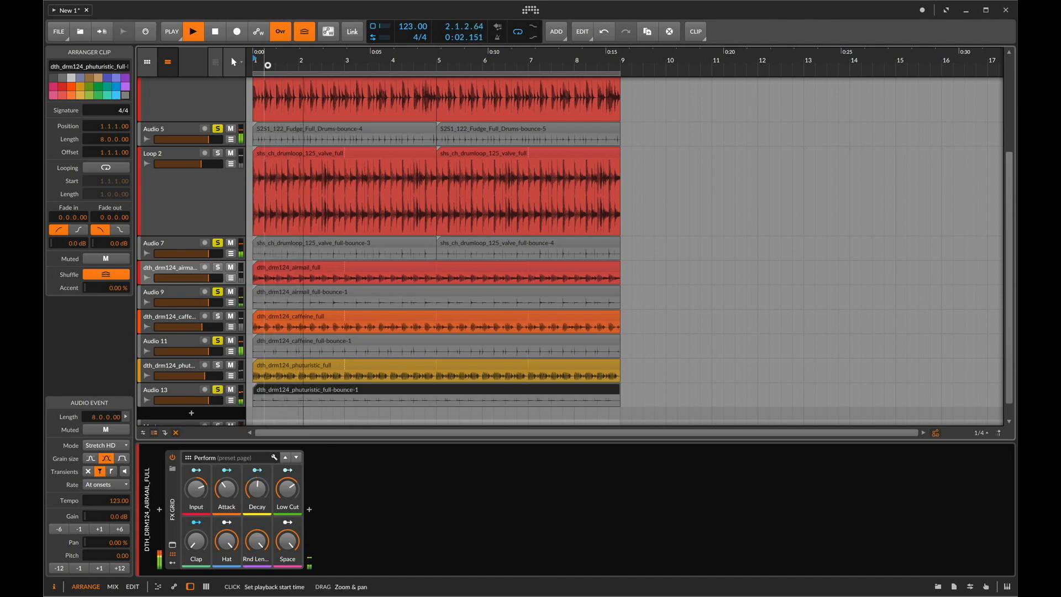
left_click_drag(268, 65, 276, 83)
key("space")
left_click_drag(177, 405, 177, 585)
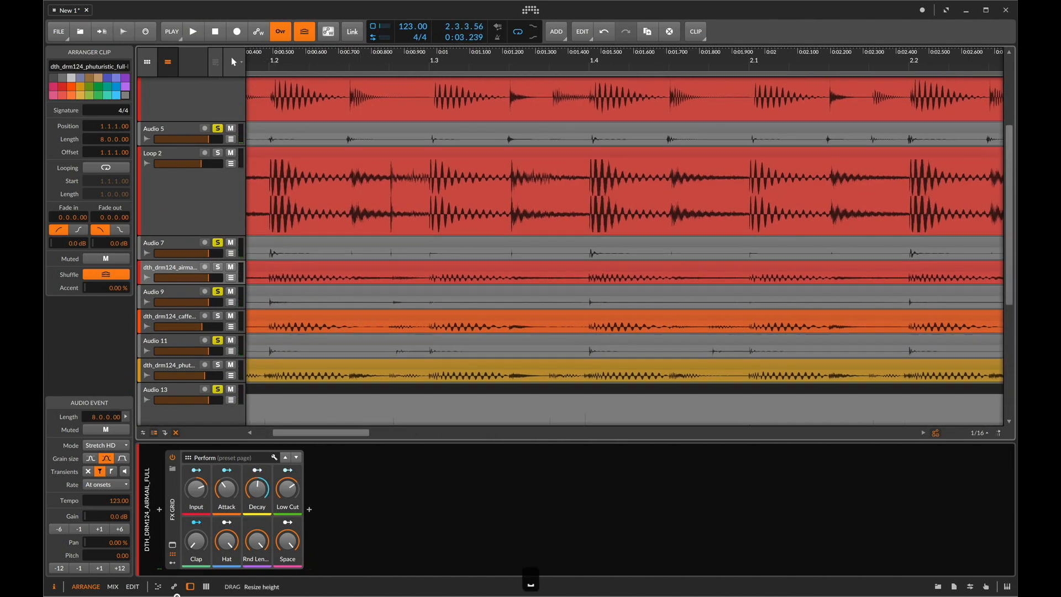
scroll(397, 286, "down", 2)
scroll(397, 286, "down", 5)
scroll(397, 284, "left", 4)
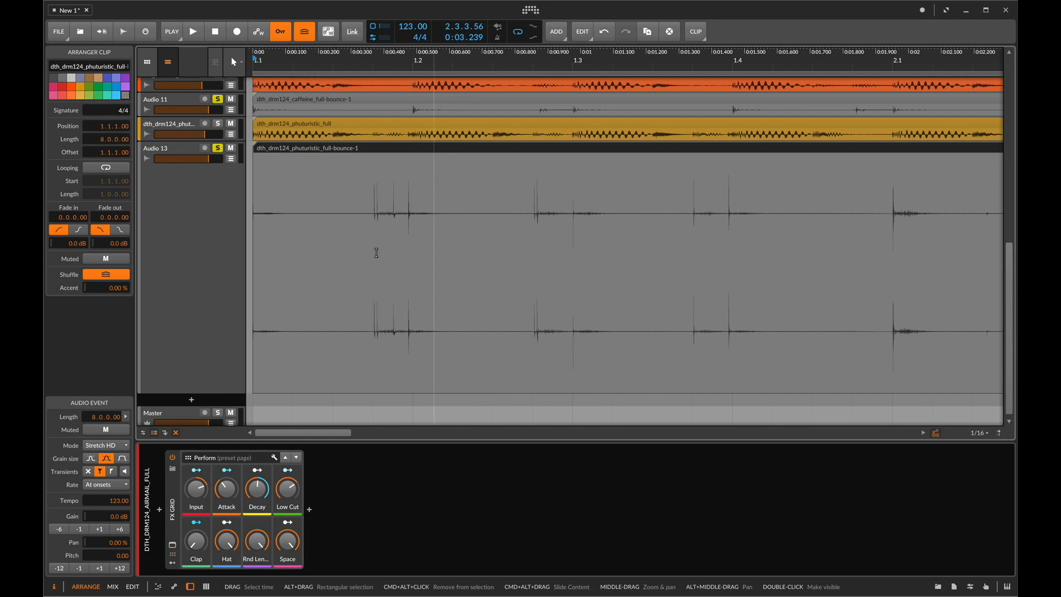
Step: Play the phuturistic bounce soloed on its own from just before beat 1.2, and clear its solo while playing
left_click(358, 244)
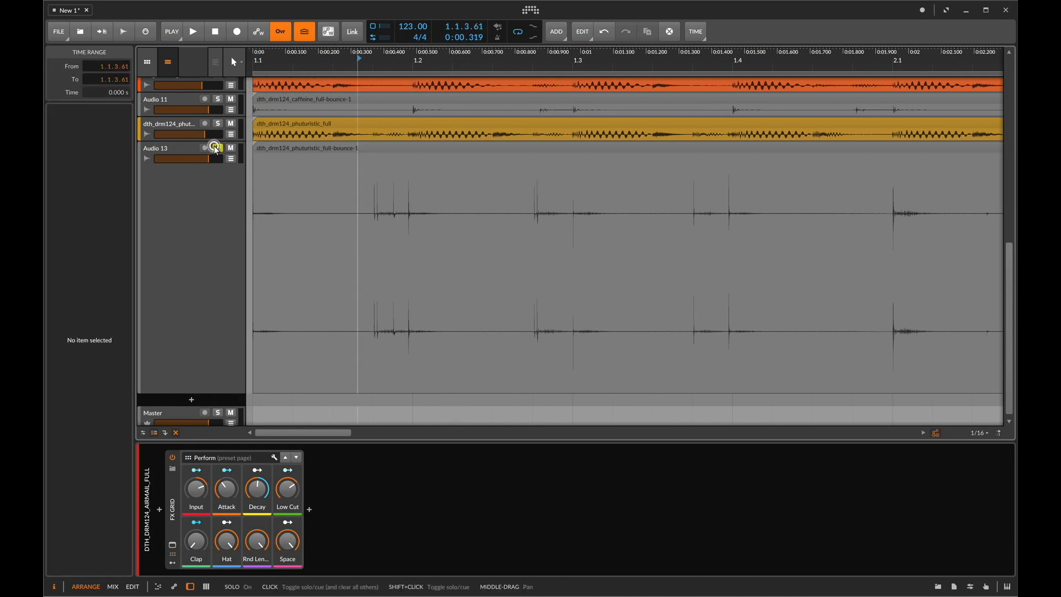
key("space")
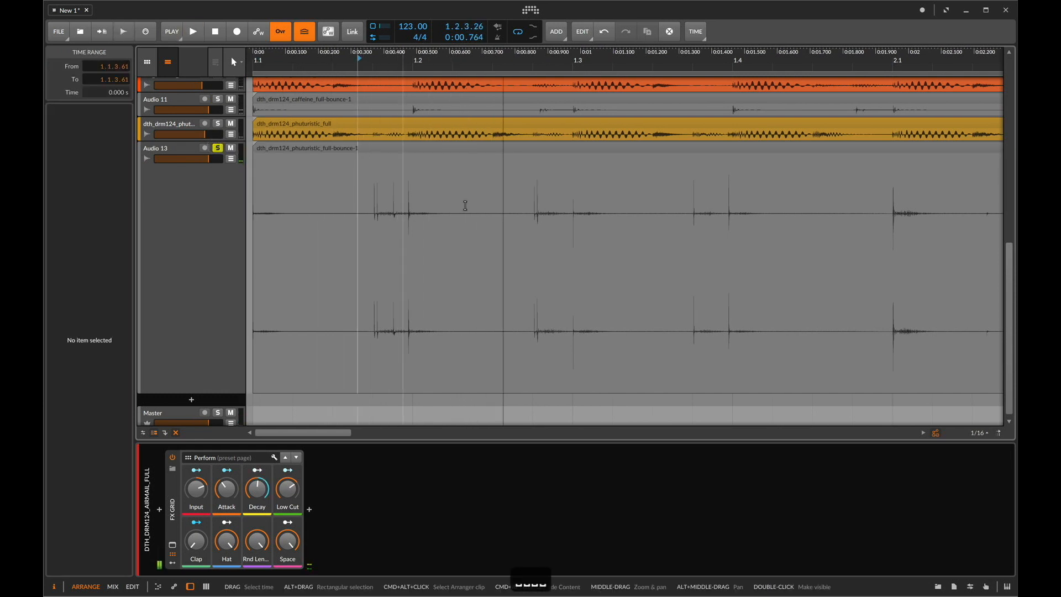
key("space")
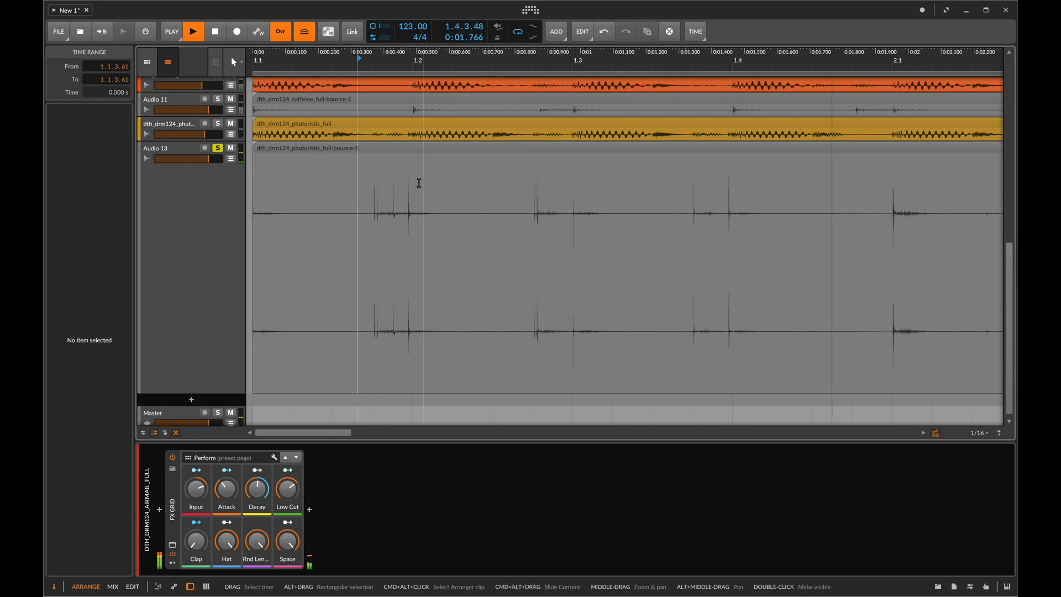
left_click(212, 156)
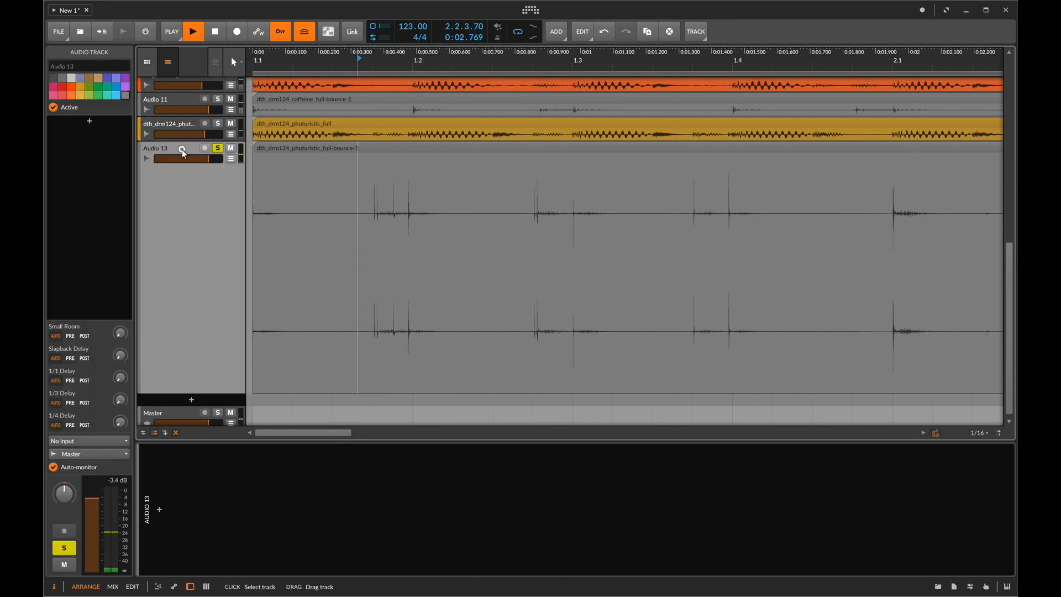
left_click(219, 149)
Step: Stop playback and delete all tracks from Kick down to Audio 13, keeping only SC and the Master
scroll(220, 150, "up", 10)
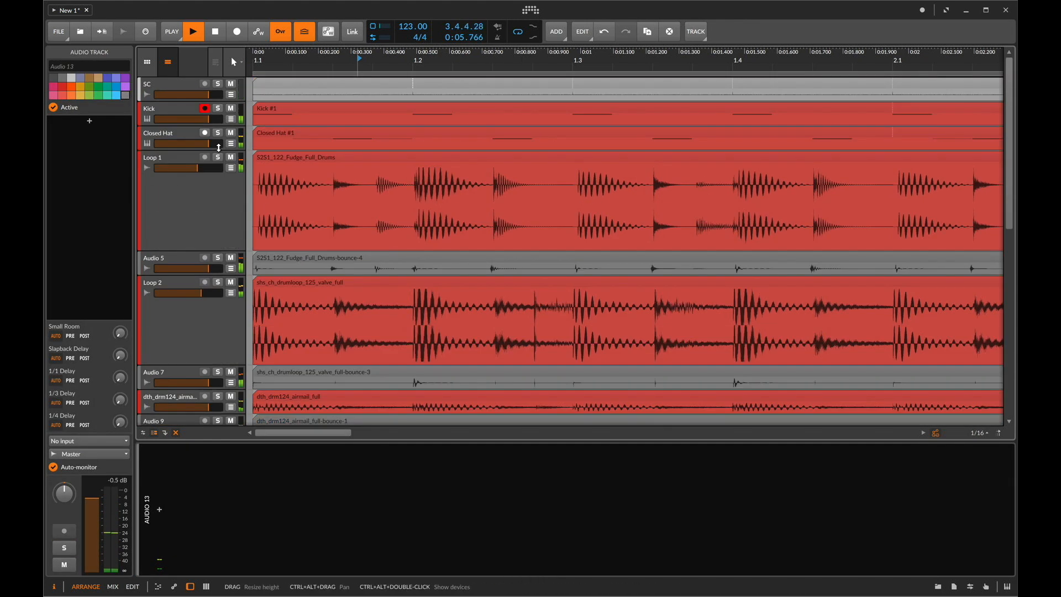
key("space")
left_click(169, 112)
key("super+a")
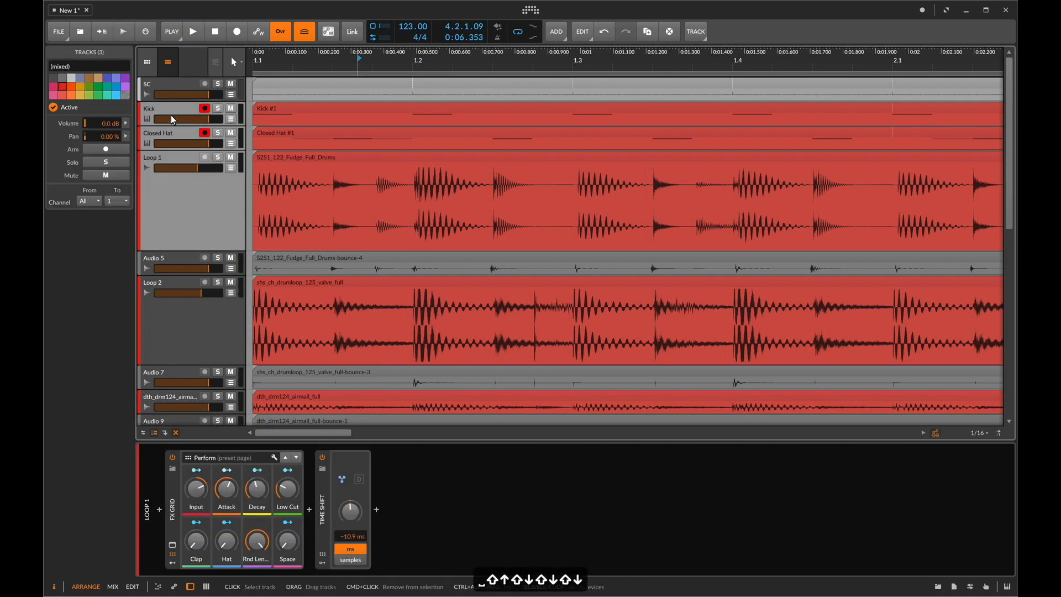
left_click(180, 121)
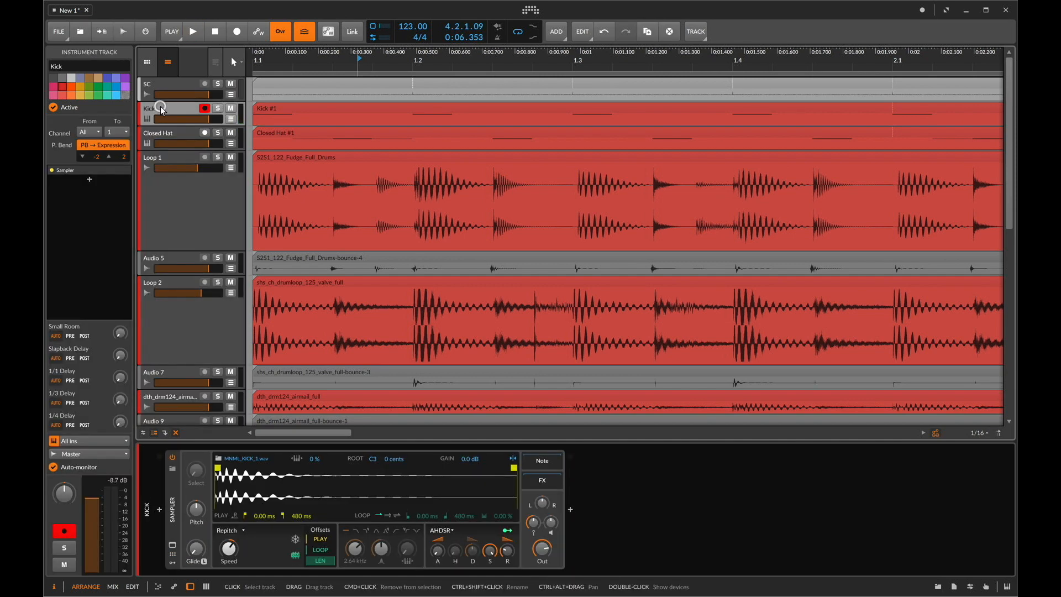
scroll(157, 290, "down", 10)
left_click(161, 145, "shift")
key("BackSpace")
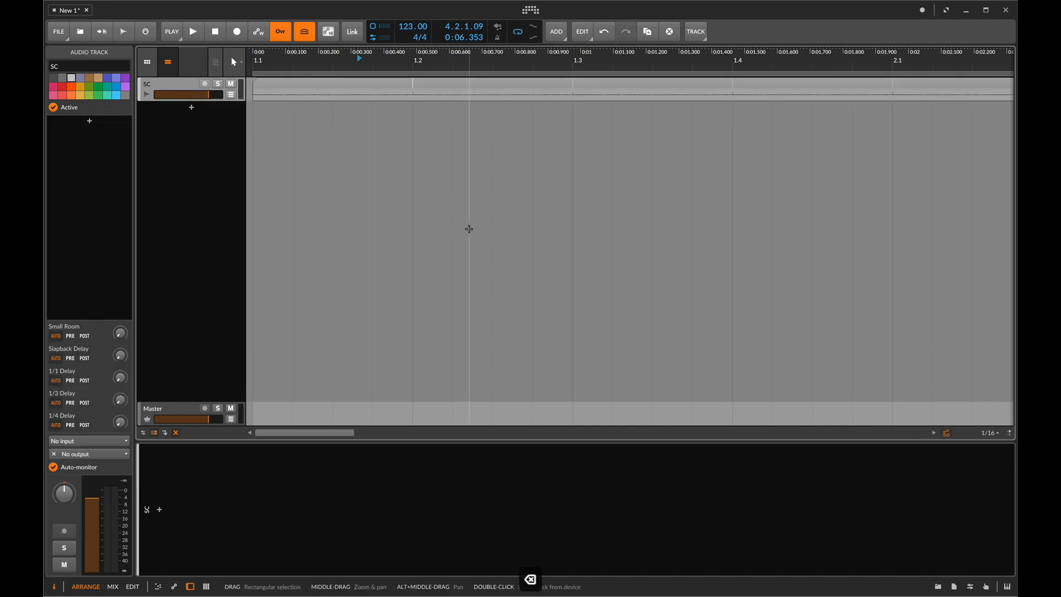
Step: Search for "micro" and add a new track below SC with the Micromanager FX Grid preset loaded
left_click(192, 107)
type("micro")
key("Down")
key("Down")
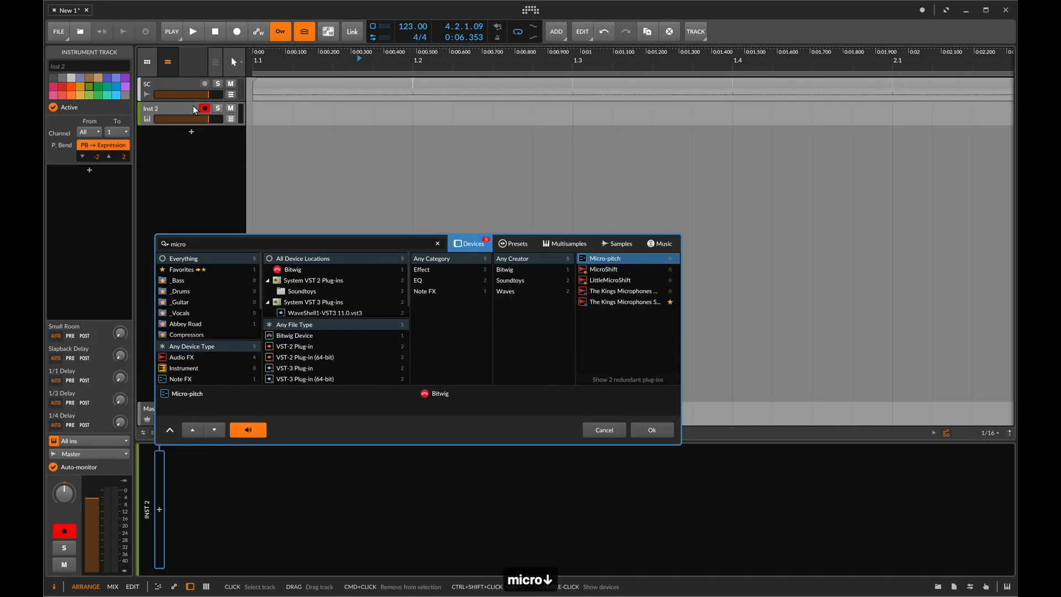
left_click(521, 242)
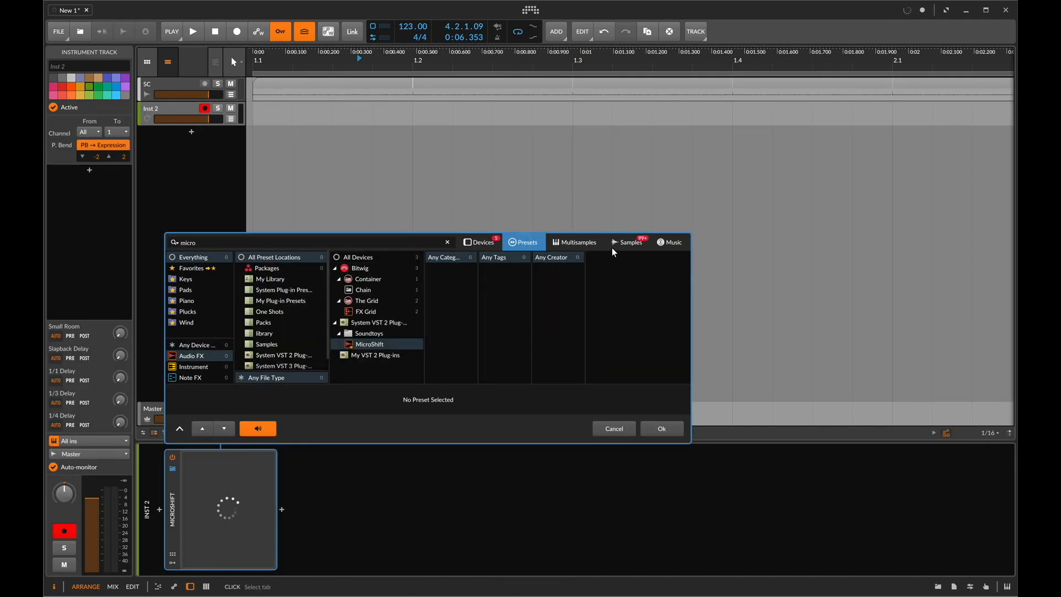
left_click(172, 347)
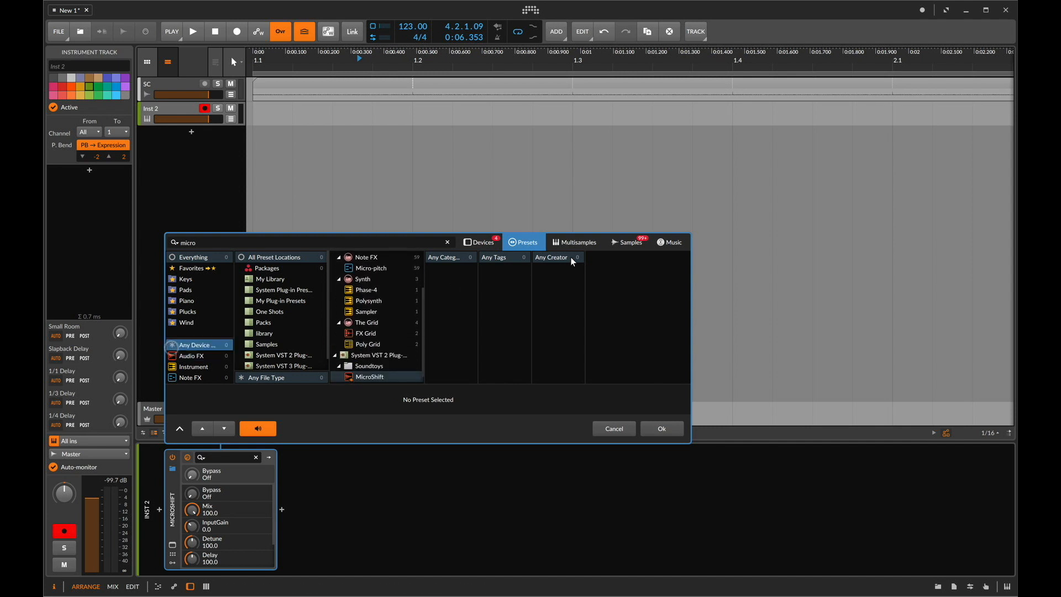
left_click(355, 258)
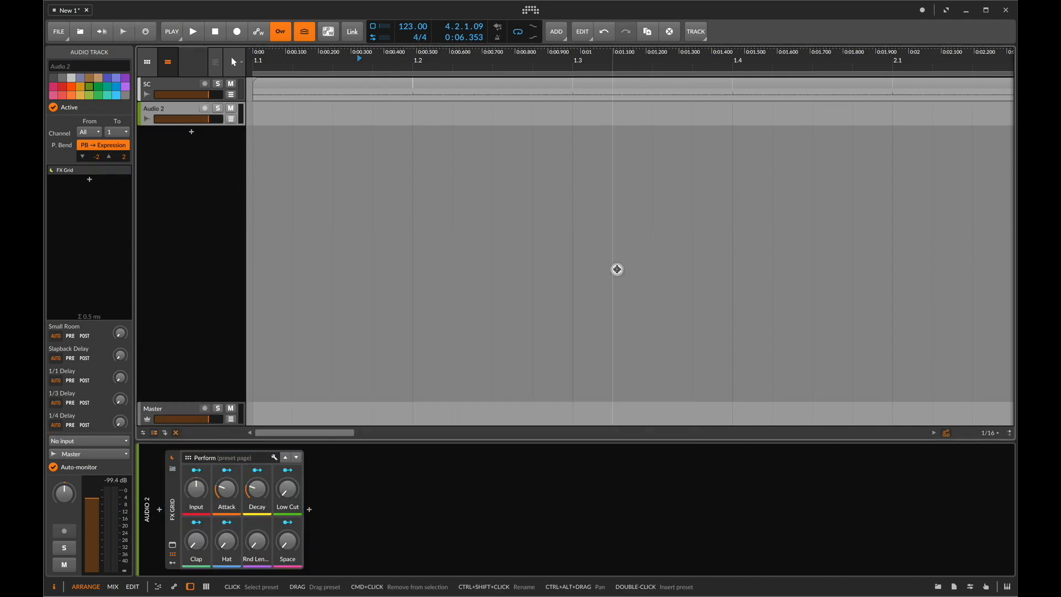
Step: Place the dth_drm124_gerald_full.wav loop at the start of Audio 2 and open the Micromanager grid patch for editing
key("super+f")
left_click_drag(948, 376, 254, 117)
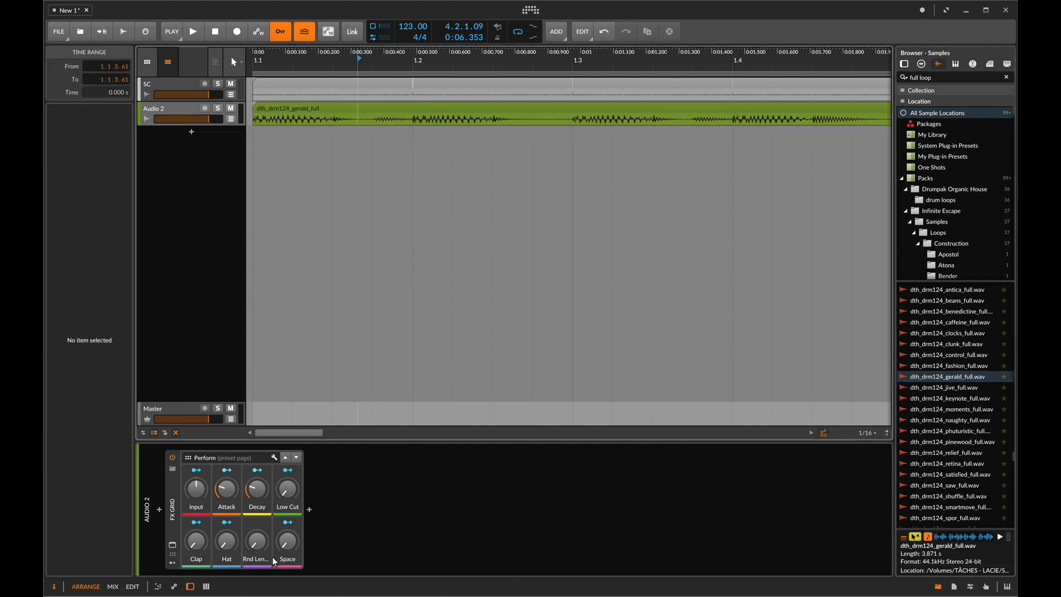
left_click(176, 522)
left_click(367, 486)
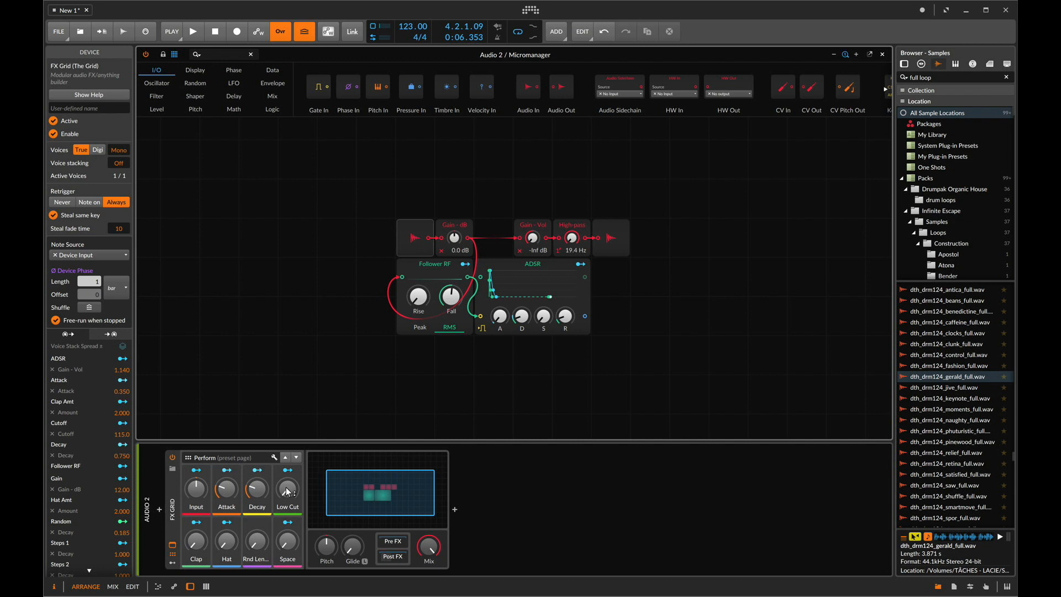
Step: Play the gerald clip from the start of the arrangement and reopen the Micromanager grid patch to watch its signal
key("space")
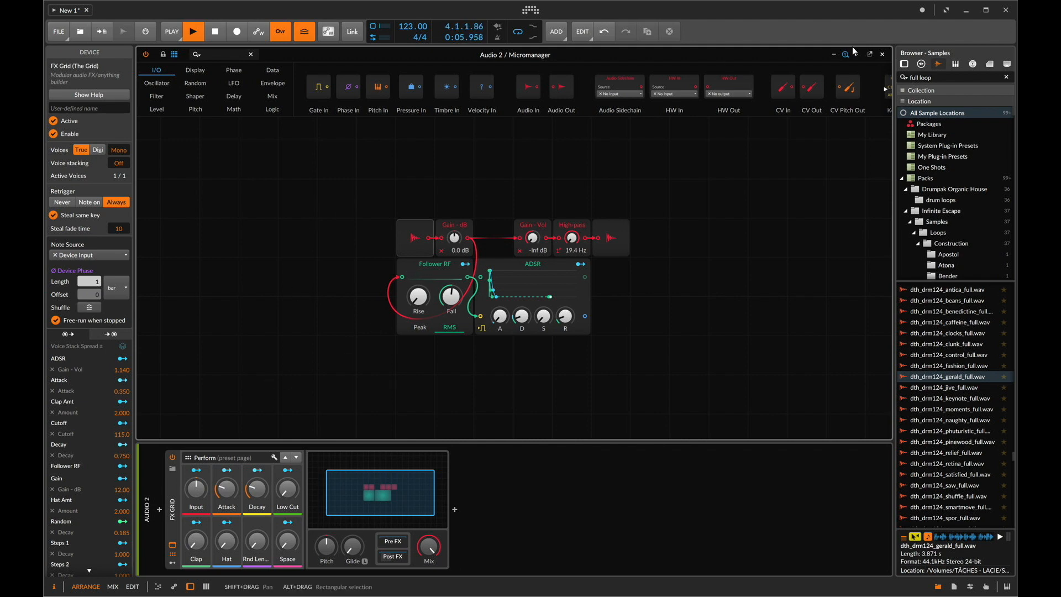
key("space")
left_click(882, 54)
left_click(358, 130)
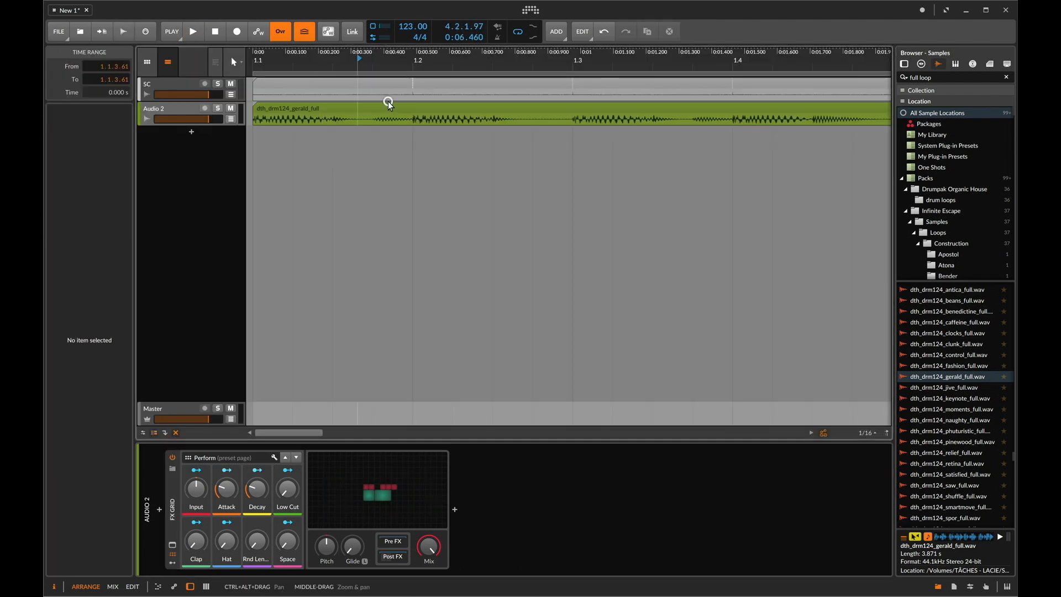
left_click(391, 112)
key("space")
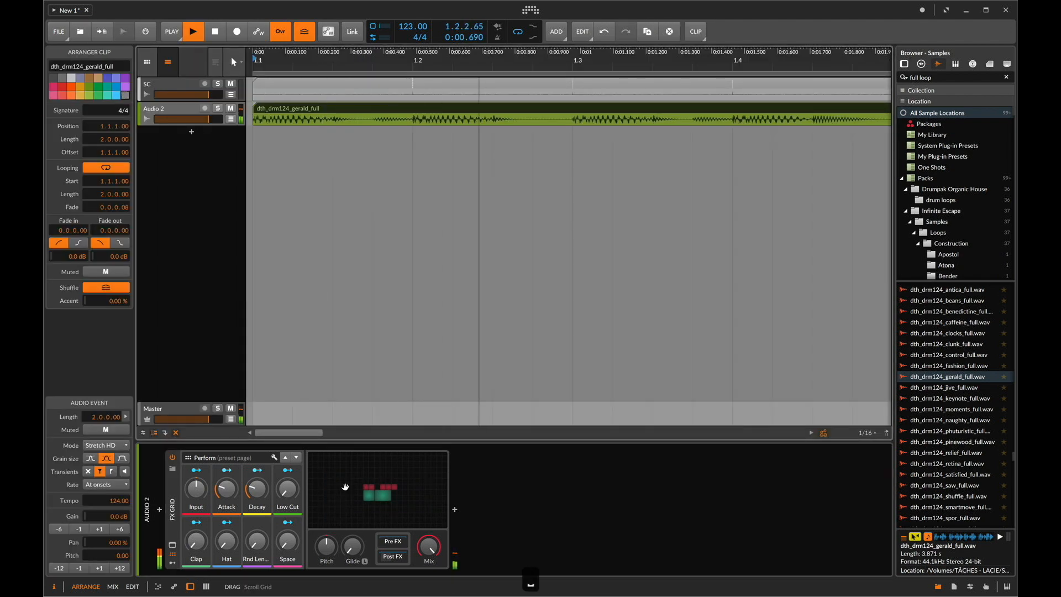
left_click(349, 483)
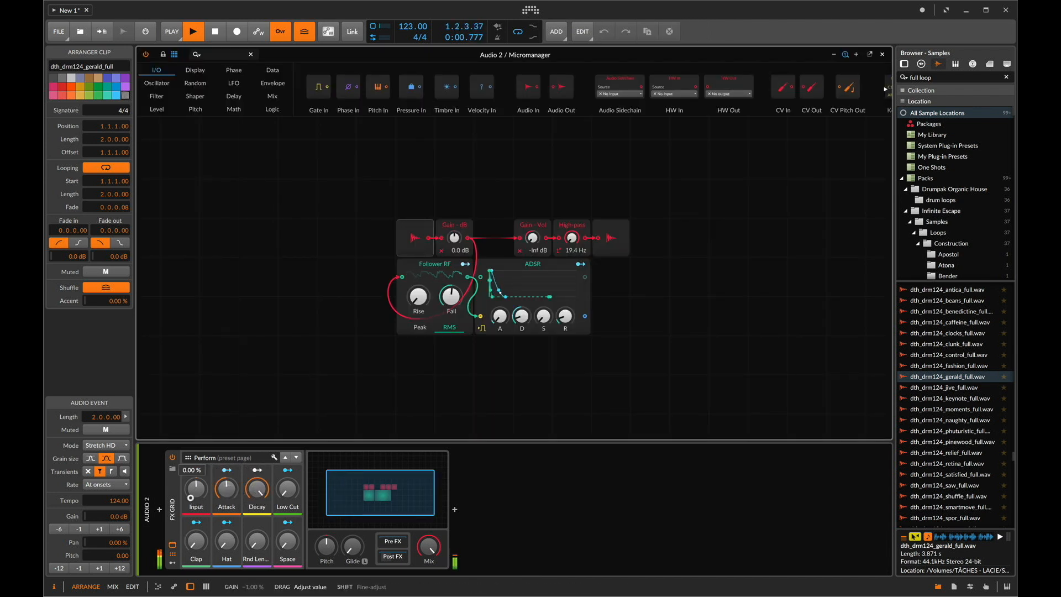
Step: Shape the gerald loop by lowering Input and Attack, setting Decay to 16.5% and raising Low Cut
left_click_drag(195, 488, 196, 492)
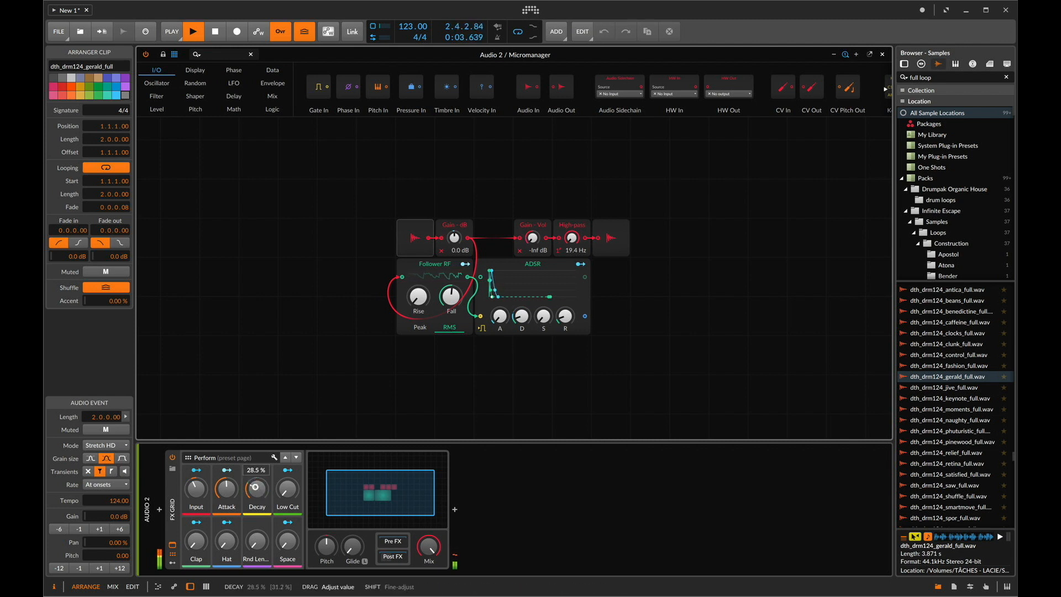
left_click_drag(254, 487, 255, 487)
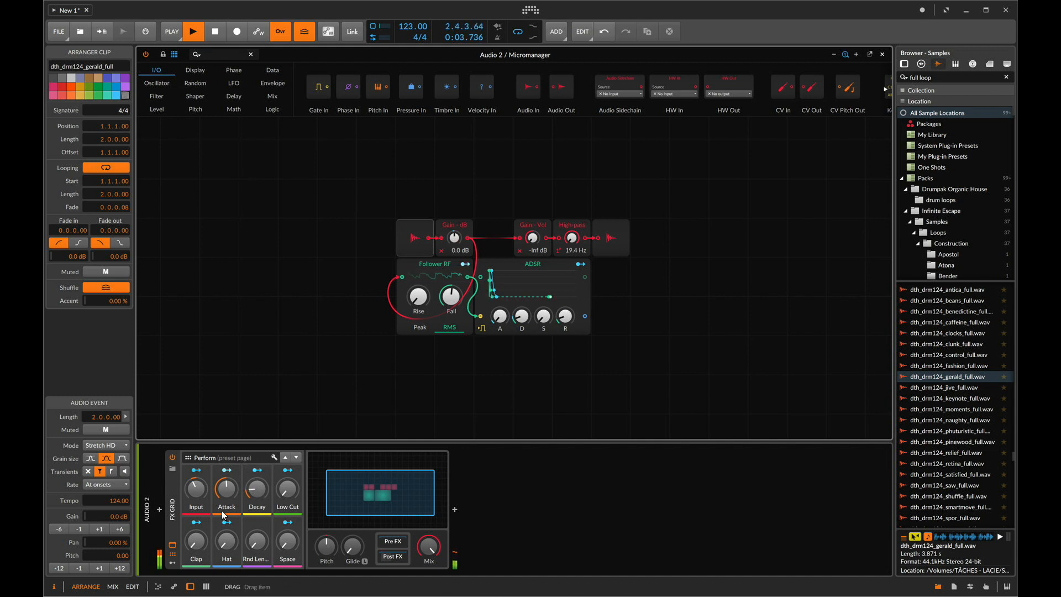
left_click_drag(230, 493, 230, 482)
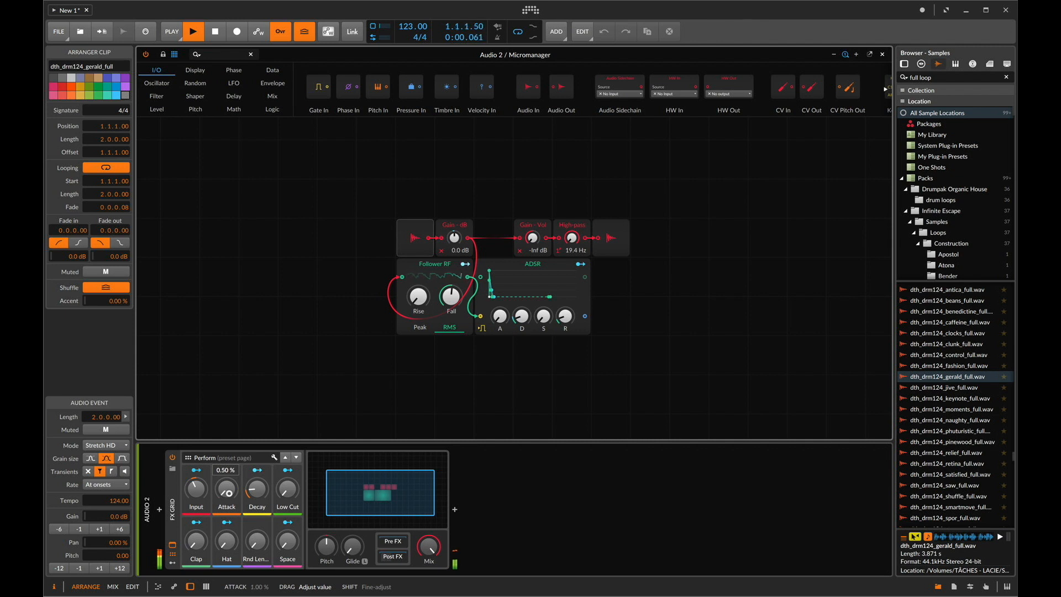
left_click_drag(229, 493, 228, 494)
left_click_drag(295, 494, 288, 488)
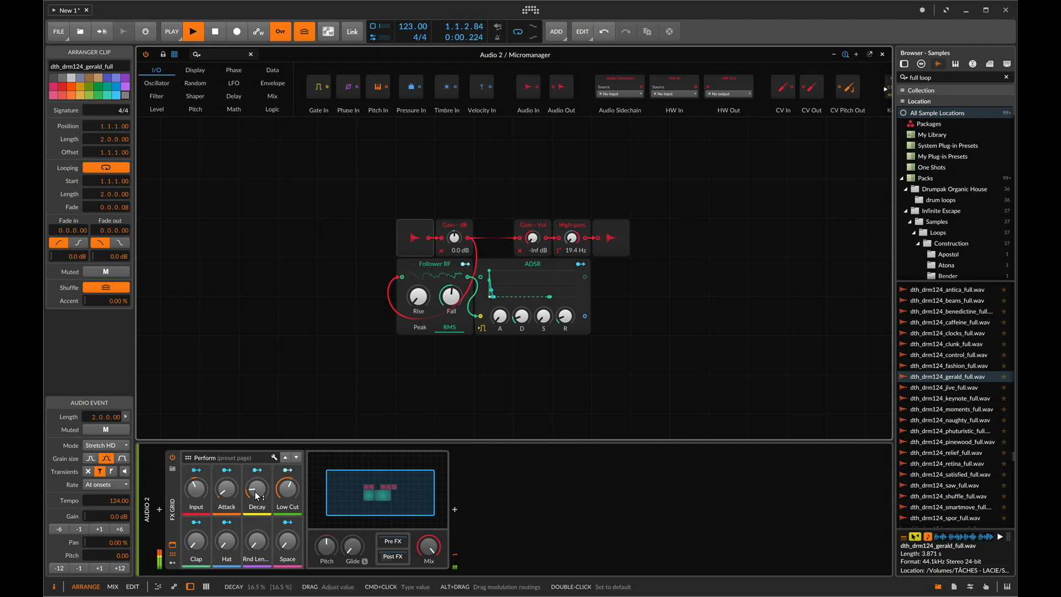
Step: Show the FX Grid's modulators, raise the Input amount and turn Clap up fully
left_click(172, 563)
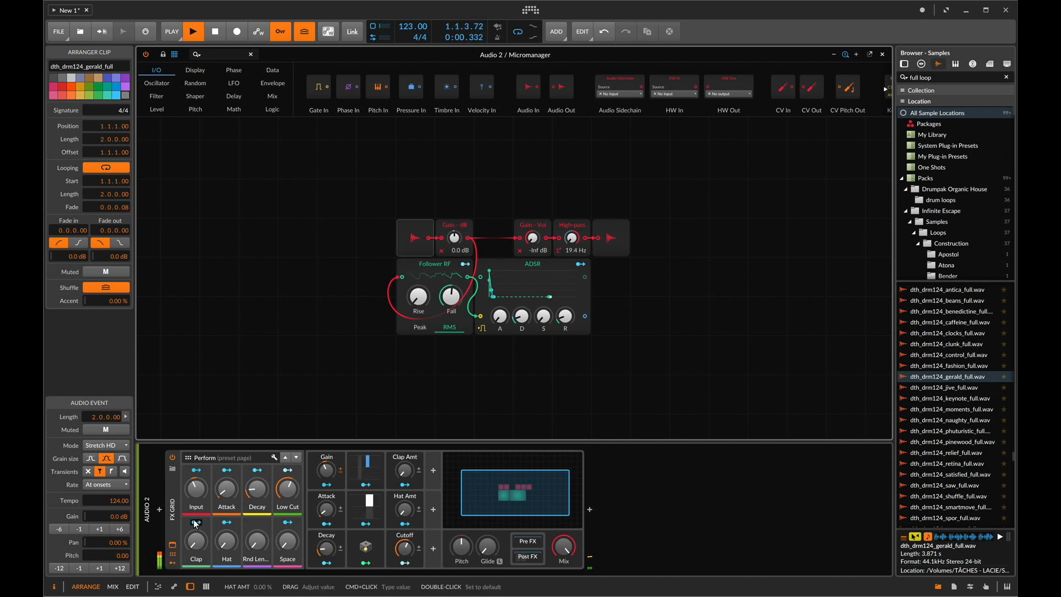
left_click_drag(196, 488, 196, 492)
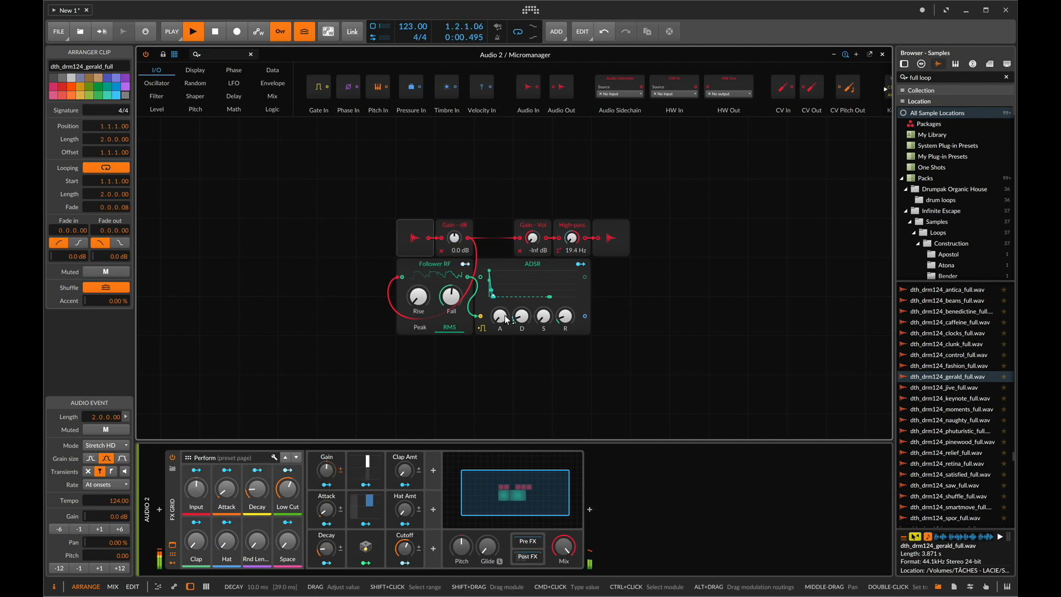
left_click_drag(199, 545, 199, 542)
left_click_drag(199, 494, 198, 492)
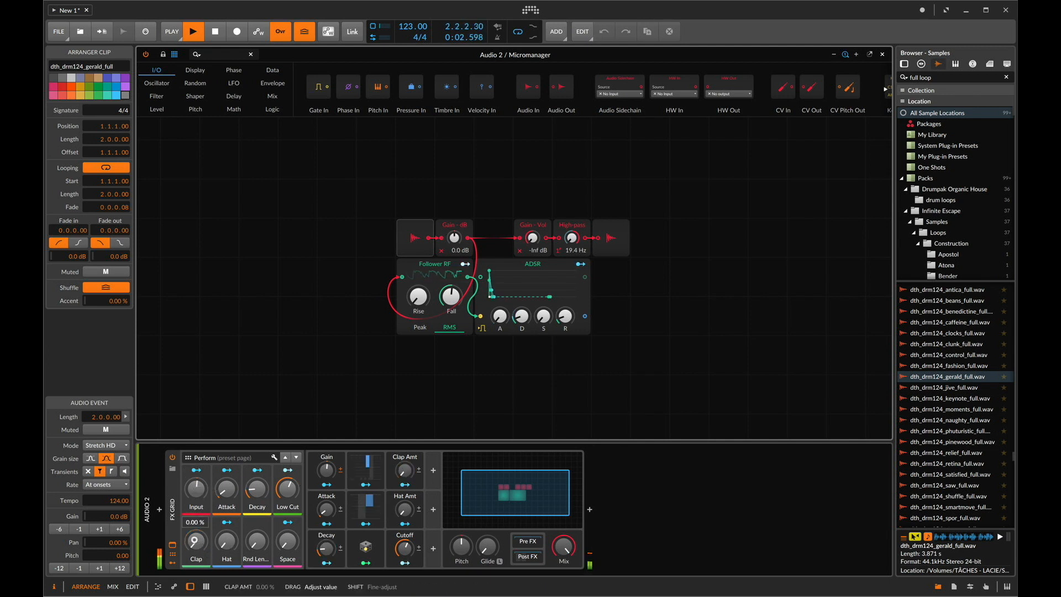
Step: Examine the Clap Amt and Steps 1 modulators, reset Clap to zero and set Hat to 100%
left_click(405, 486)
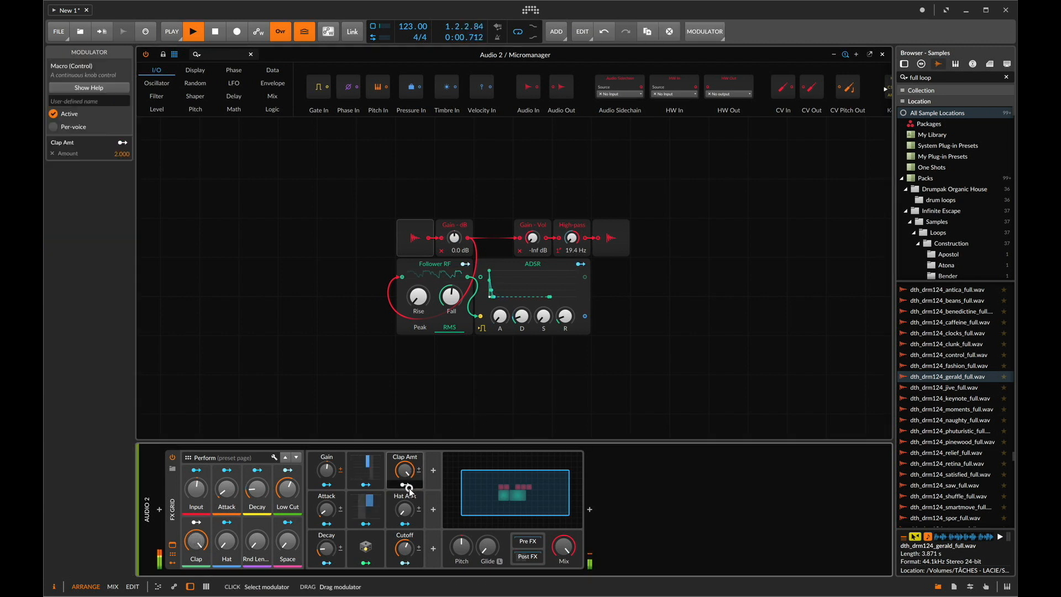
left_click(381, 471)
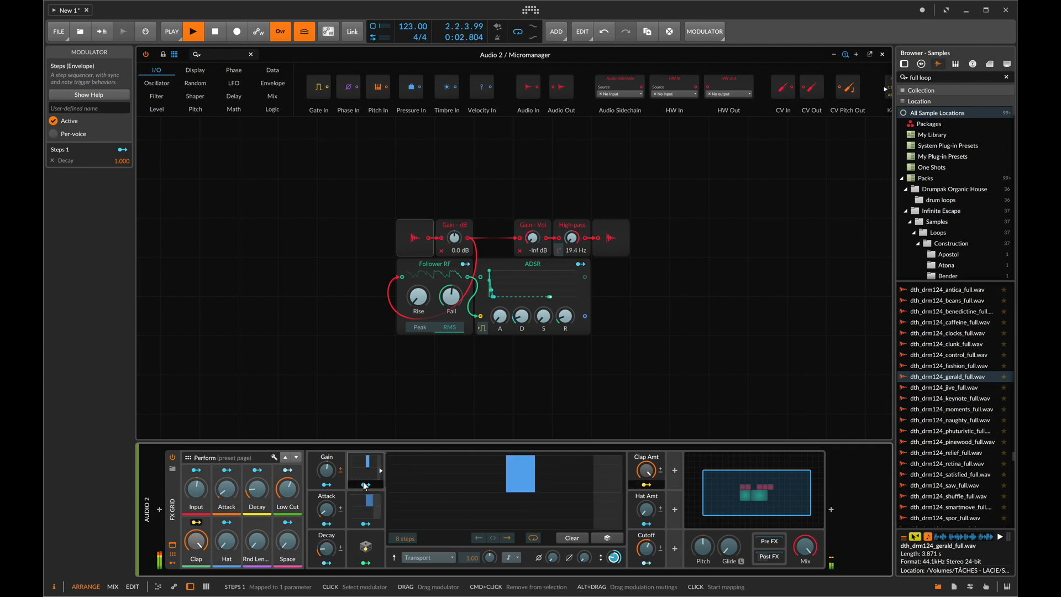
left_click(228, 542)
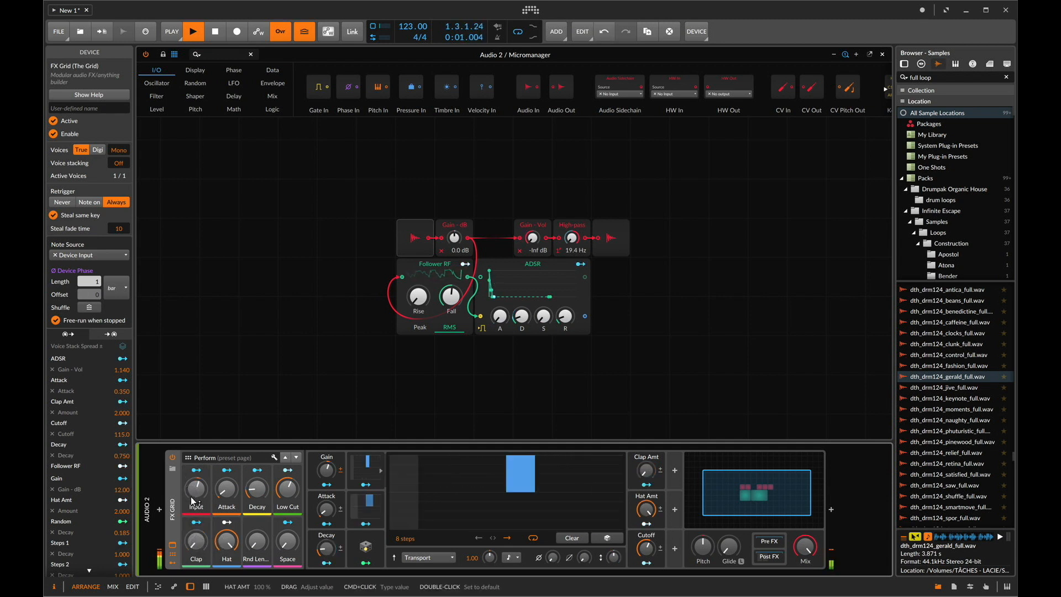
Step: Set the FX Grid's Decay to 31% and Input to 48%
left_click_drag(256, 492, 256, 480)
mouse_move(194, 493)
left_mouse_down()
mouse_move(194, 478)
mouse_move(194, 492)
left_mouse_up()
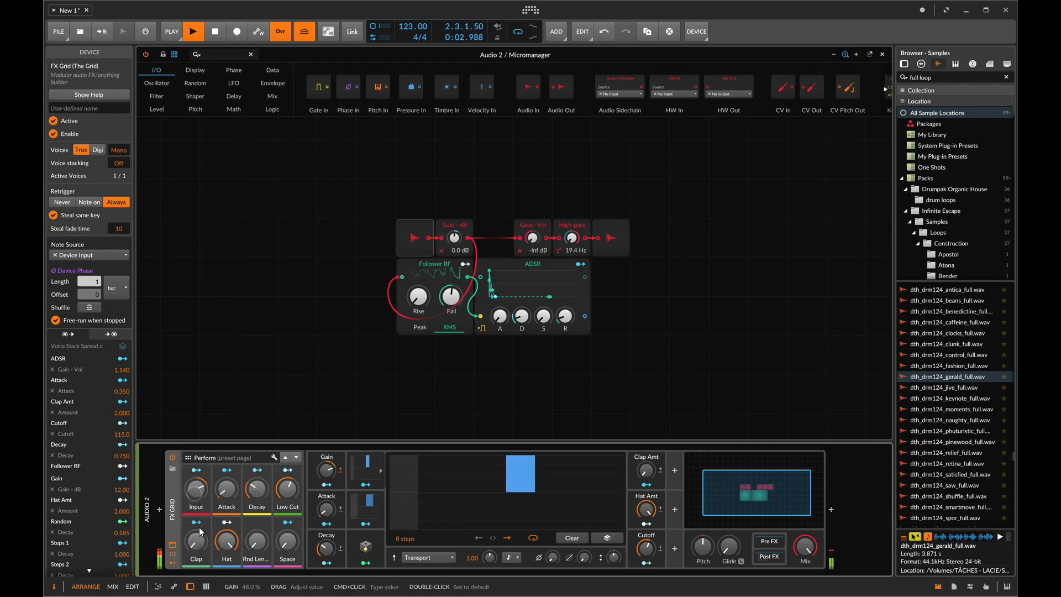
left_click(233, 544)
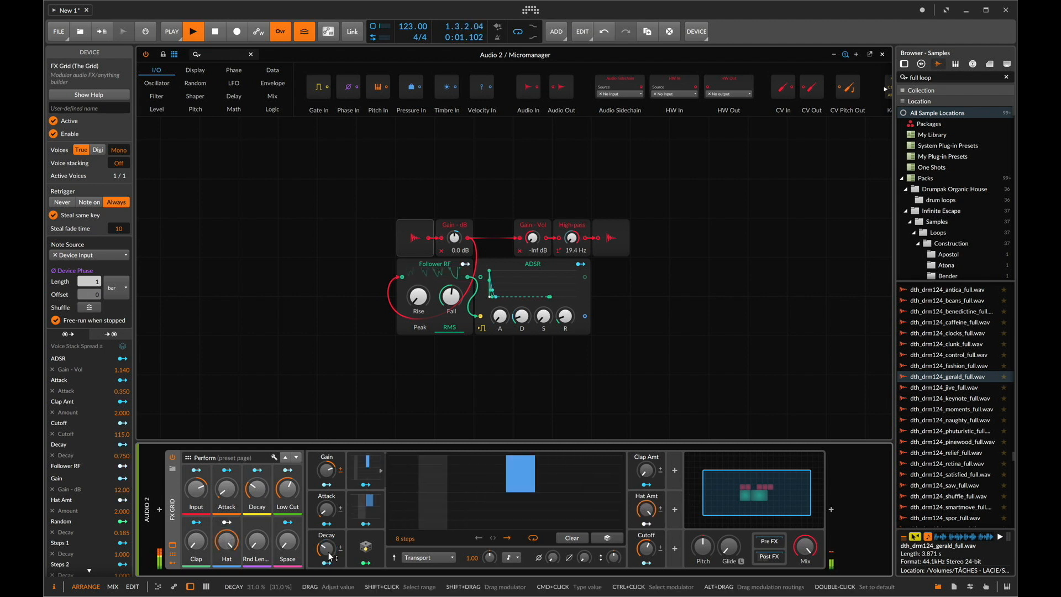
Step: Examine the Steps 2 modulator's mapping to Decay and undo the stray change made to Input
left_click(367, 521)
left_click(367, 522)
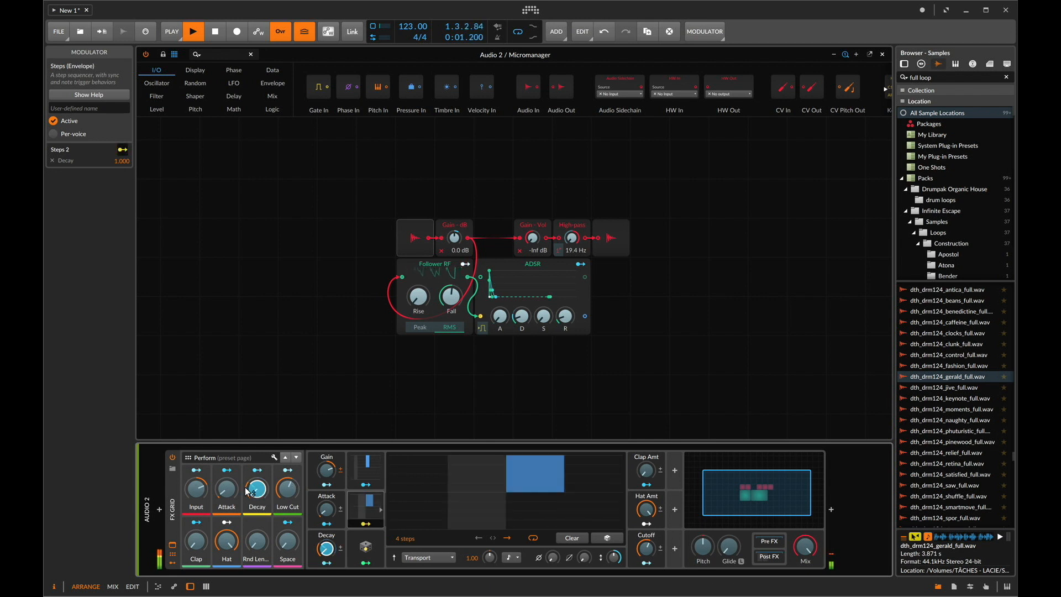
left_click_drag(196, 492, 196, 488)
key("ctrl+z")
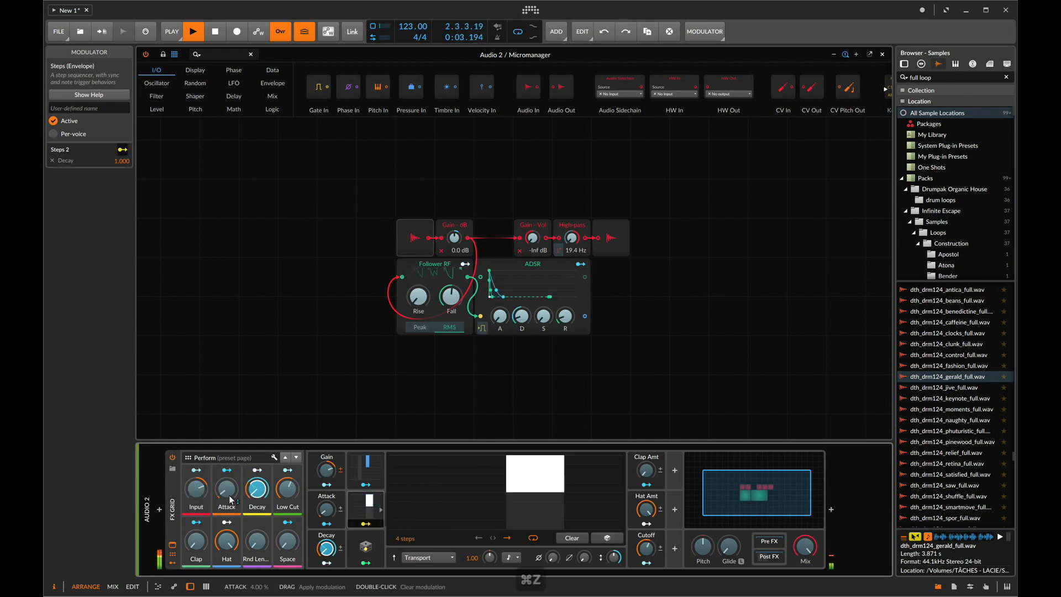
Step: Inspect the Decay macro's modulation targets and undo the modulation accidentally assigned to Input
left_click(325, 565)
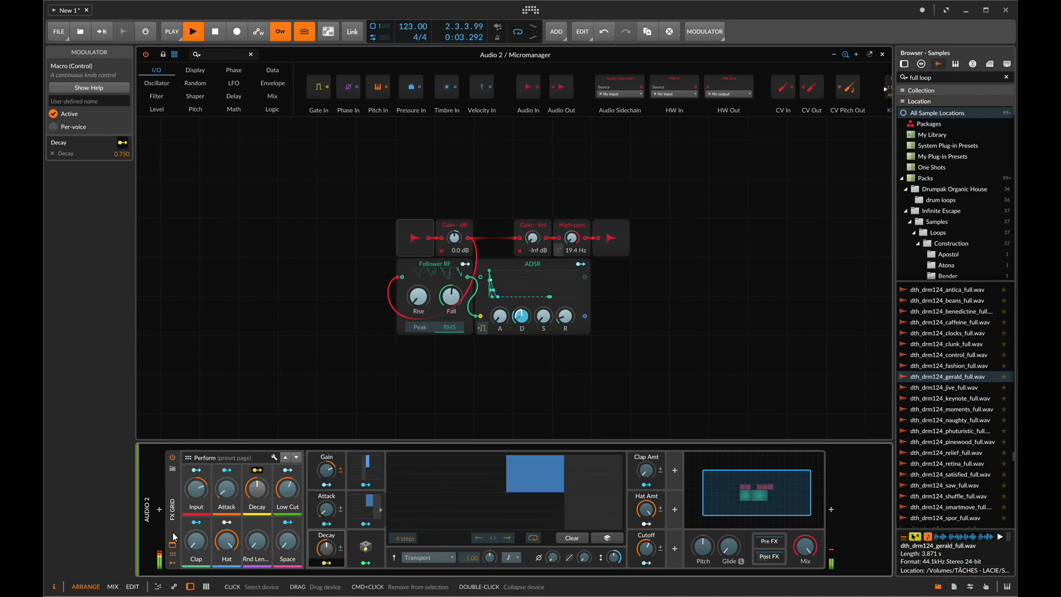
left_click(193, 495)
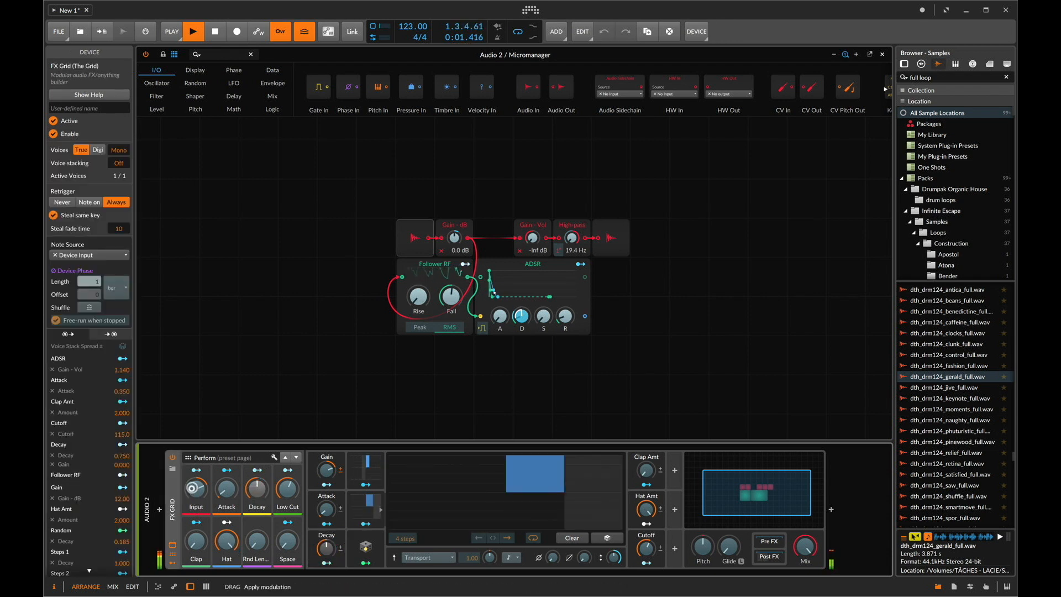
key("super+z")
key("super+z")
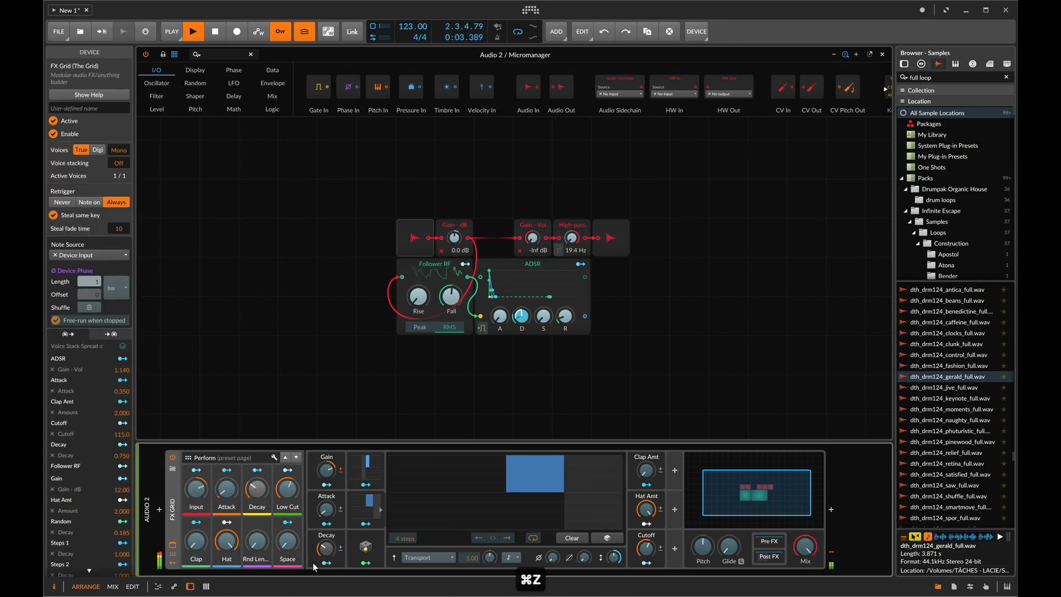
Step: Leave the Decay macro's modulation mapping and lower Input to just below its centre position
left_click(326, 564)
left_click_drag(193, 485, 196, 491)
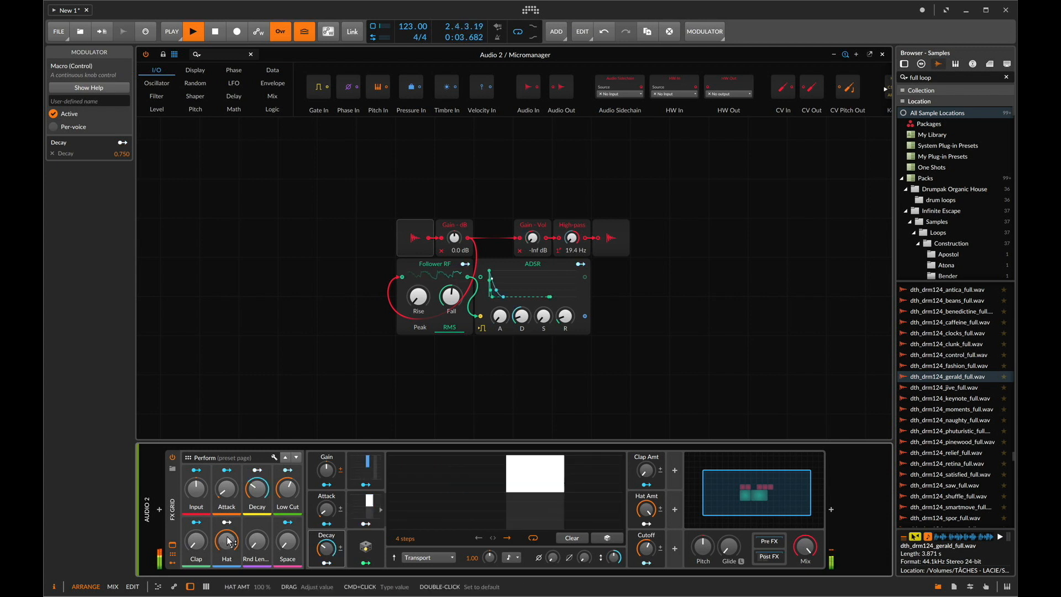
left_click_drag(200, 484, 198, 487)
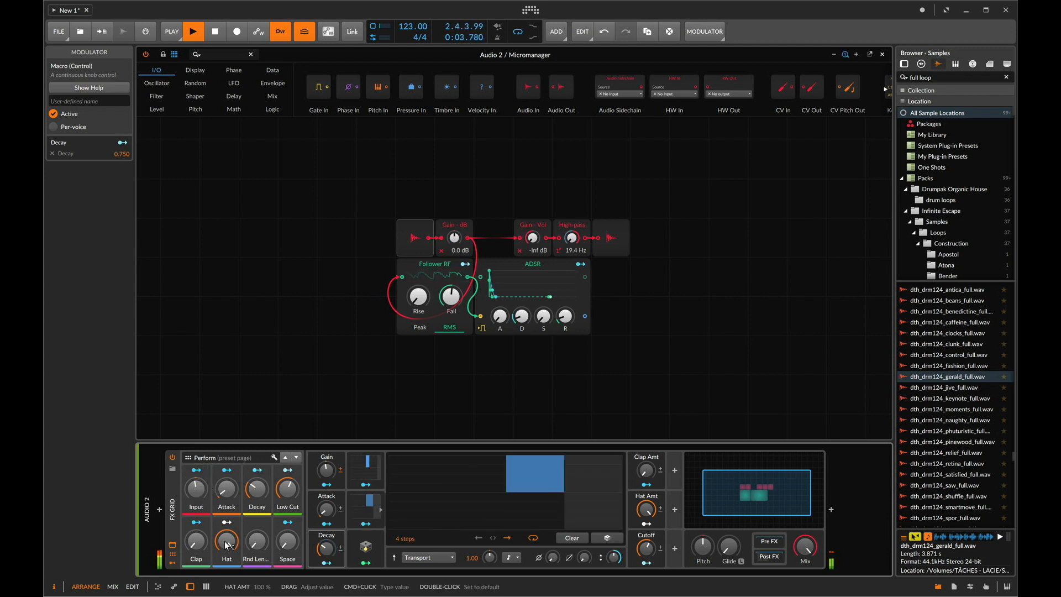
Step: Compare the loop with Hat at 0% and 100%, and with Clap turned up to 100%
left_click_drag(228, 545, 228, 549)
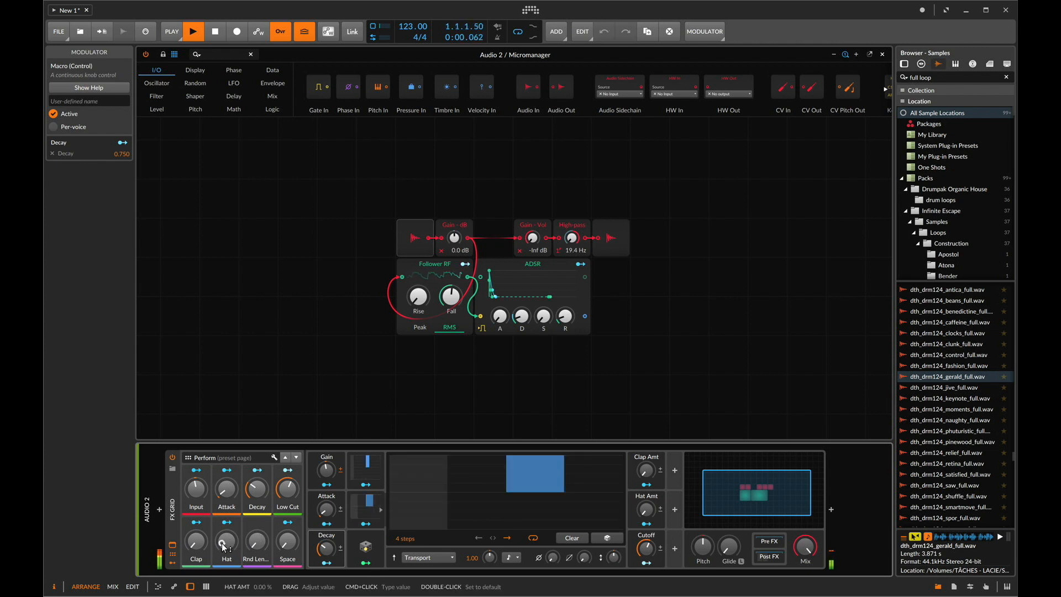
left_click_drag(222, 543, 222, 475)
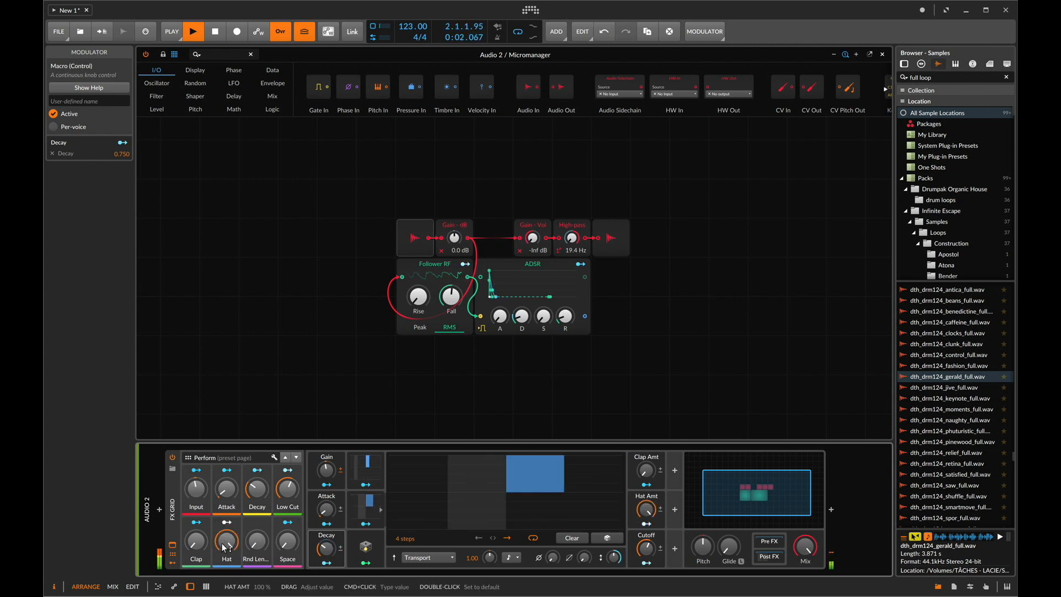
left_click_drag(190, 539, 190, 497)
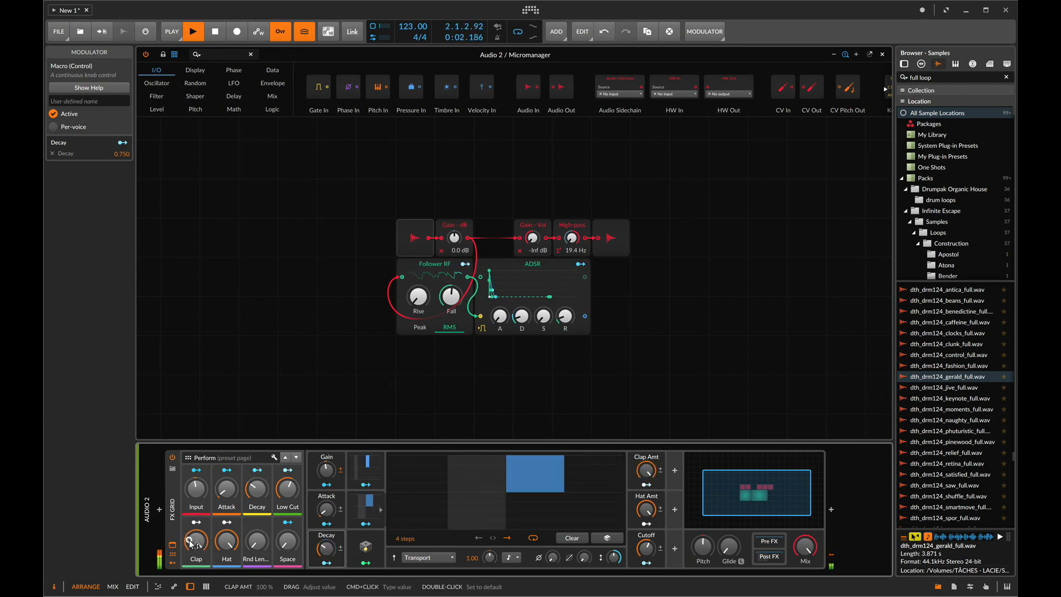
Step: Reset Clap to zero, set the random length macro to maximum and Hat to 52.5%, and stop playback
double_click(226, 543)
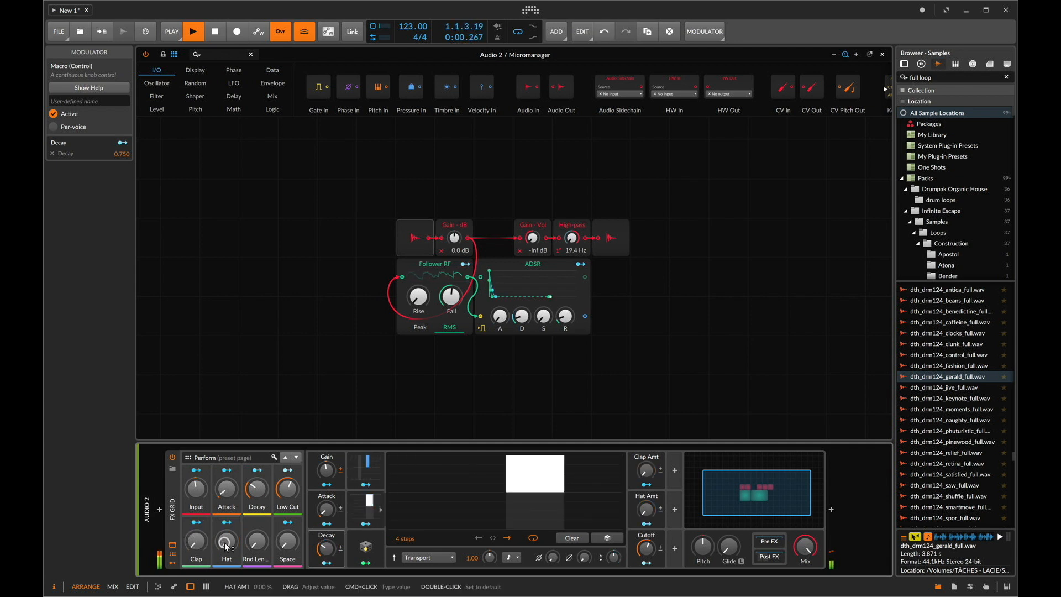
left_click_drag(224, 546, 223, 514)
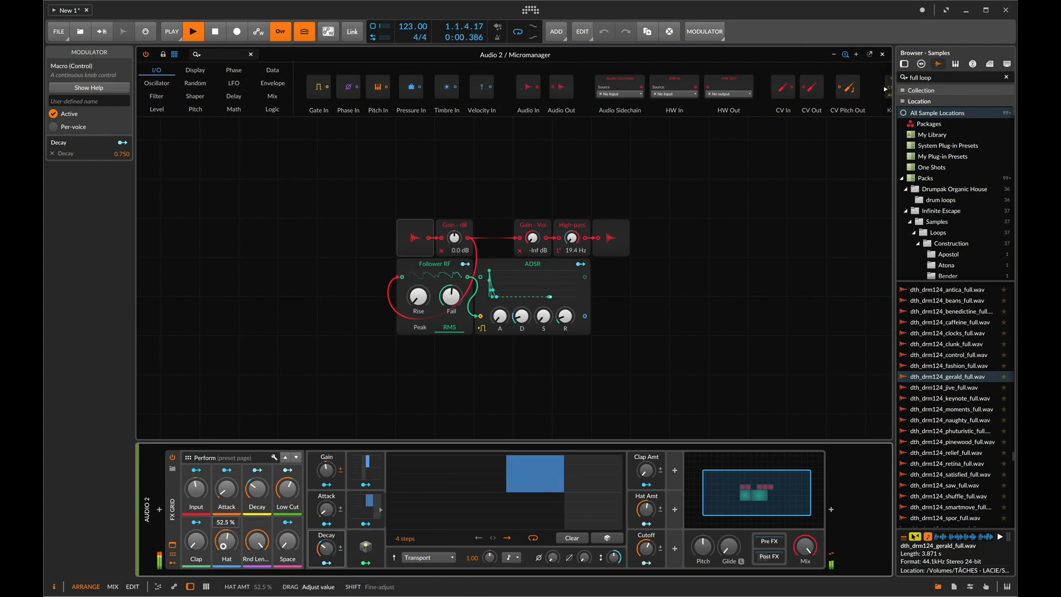
key("space")
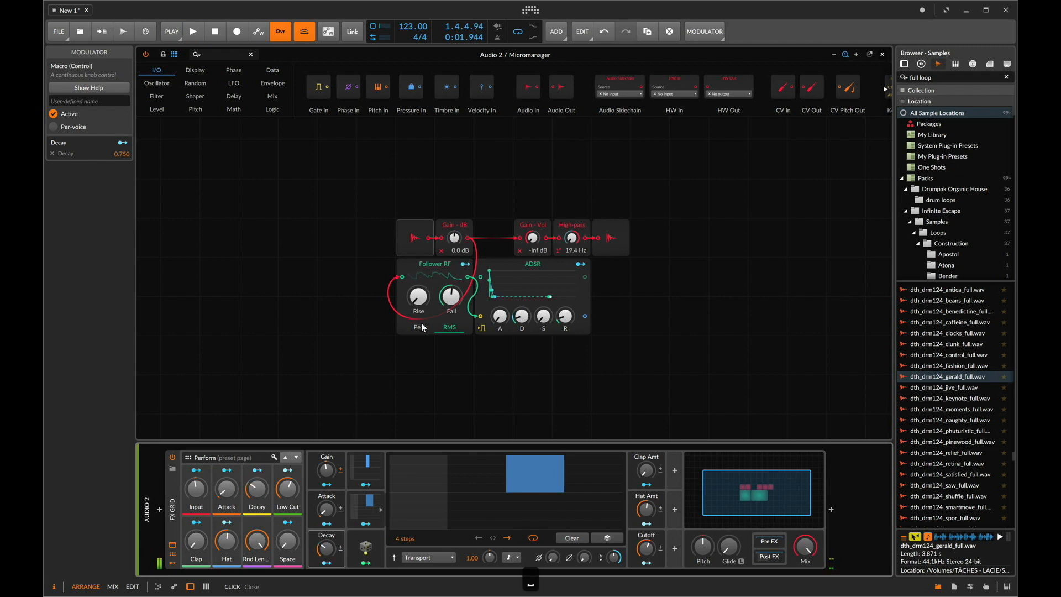
Step: Show the FX Grid's Post FX chain, select its Hard-Clip container and play the loop
left_click(770, 556)
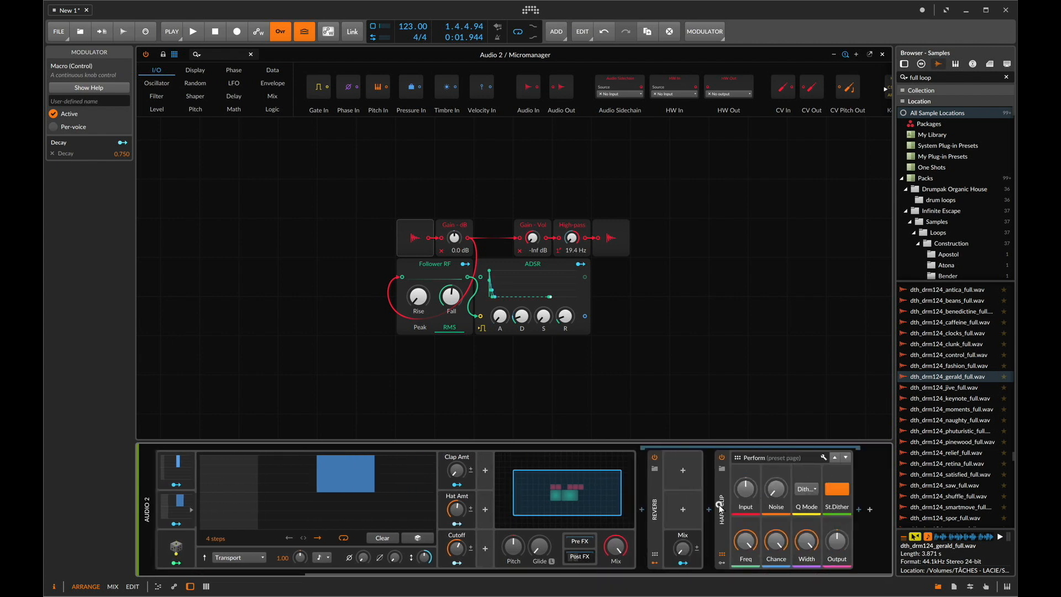
left_click(721, 505)
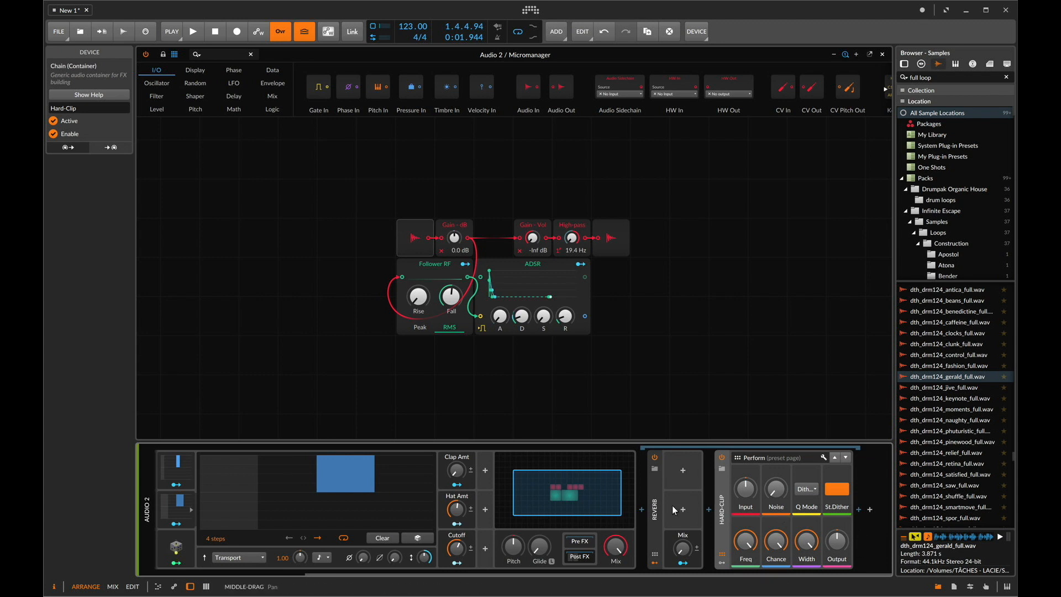
key("space")
Step: Vary Input between -8% and 25% during playback and check how the Post FX chain's Hard-Clip responds
scroll(671, 505, "left", 2)
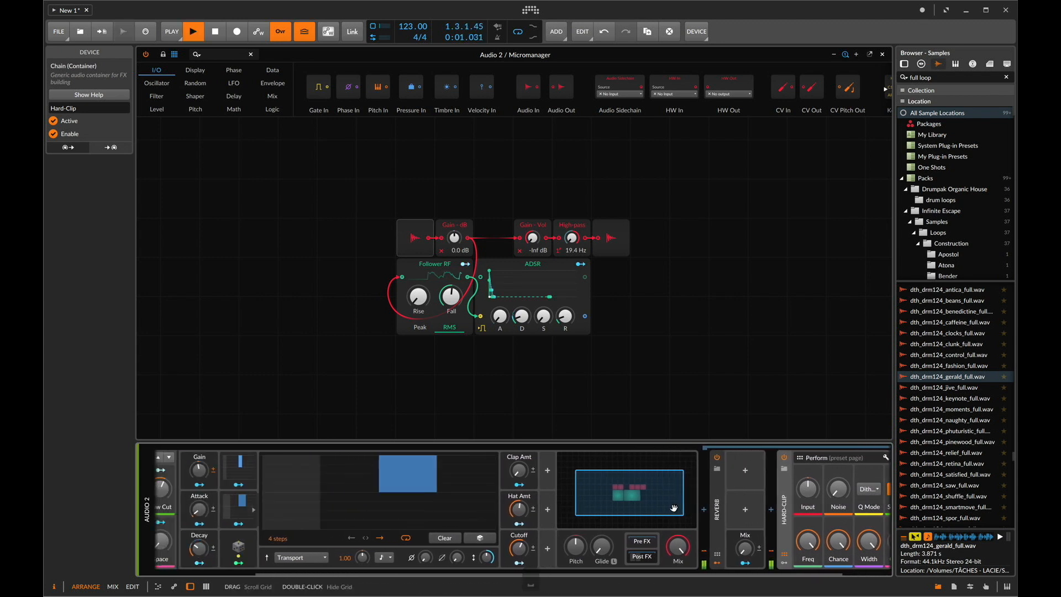
scroll(672, 505, "left", 2)
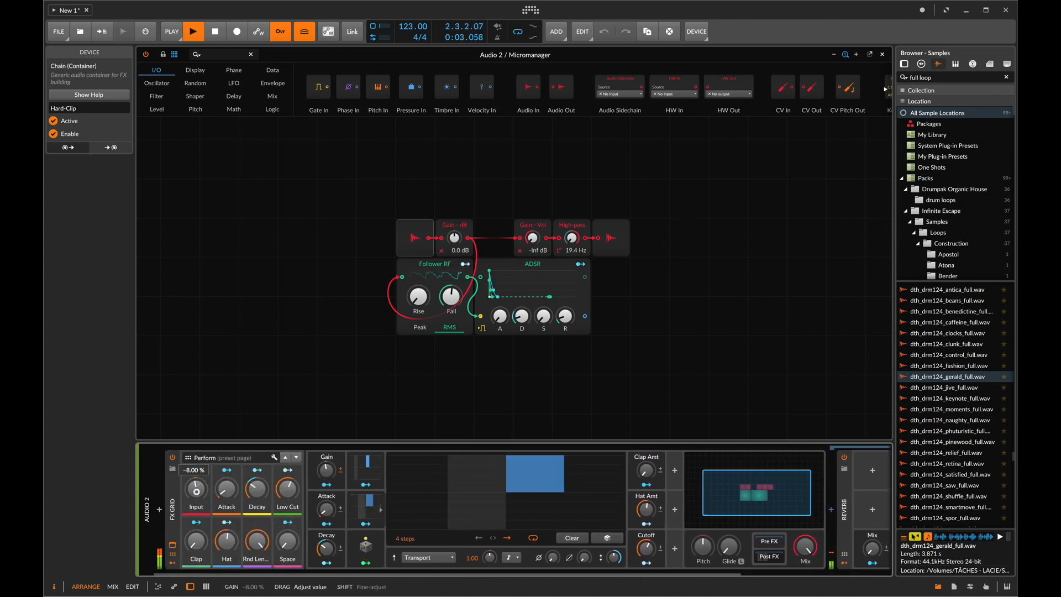
key("space")
scroll(464, 488, "right", 3)
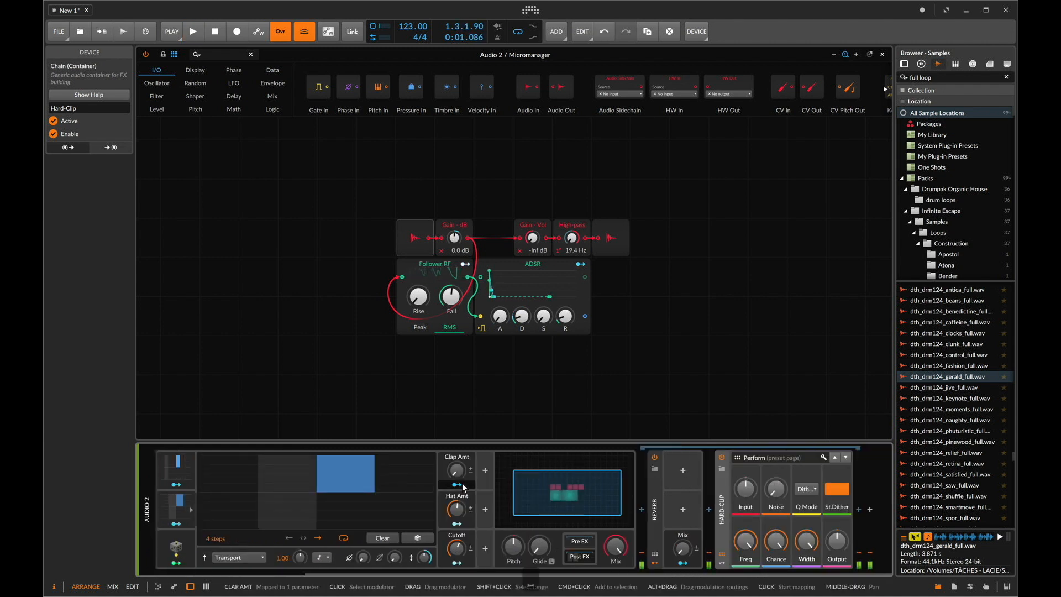
key("space")
scroll(463, 486, "left", 3)
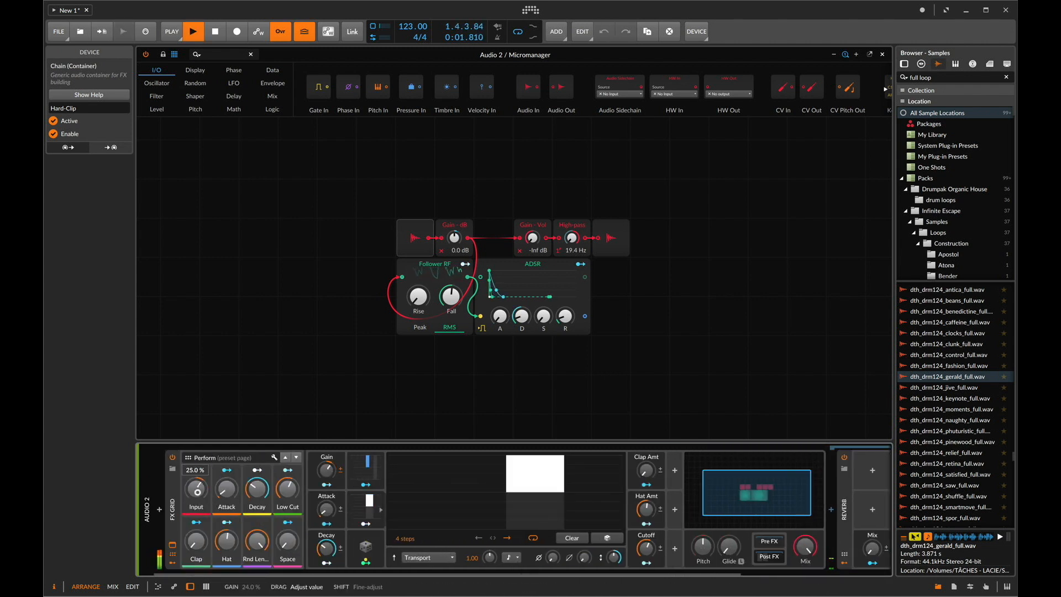
scroll(501, 521, "right", 3)
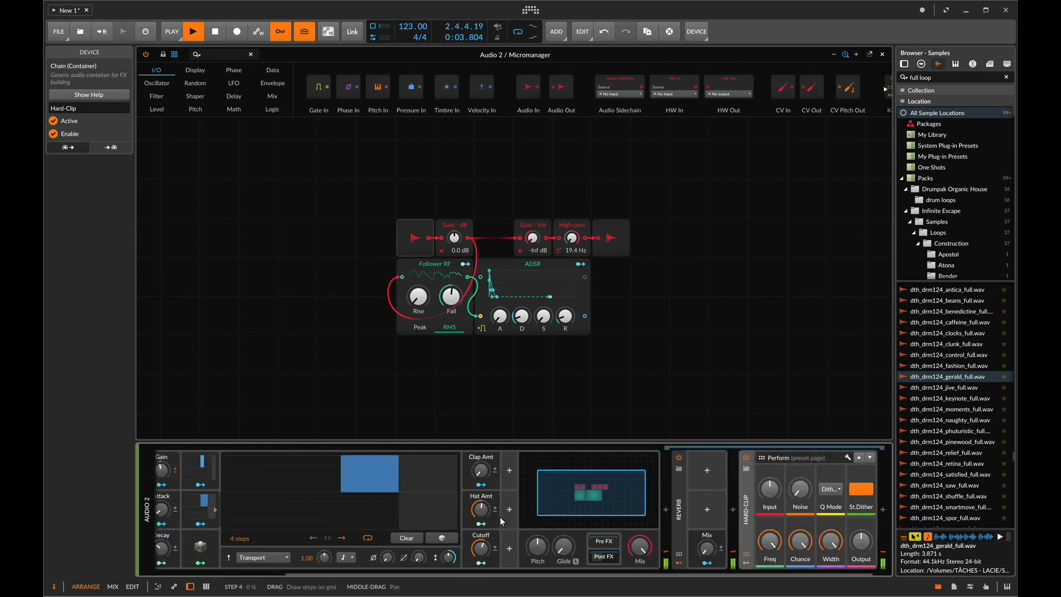
Step: Try a Peak Limiter ahead of the bypassed Hard-Clip in the Post FX chain, undo its insertion and re-enable Hard-Clip
scroll(499, 520, "right", 1)
left_click(721, 457)
left_click(711, 507)
type("p")
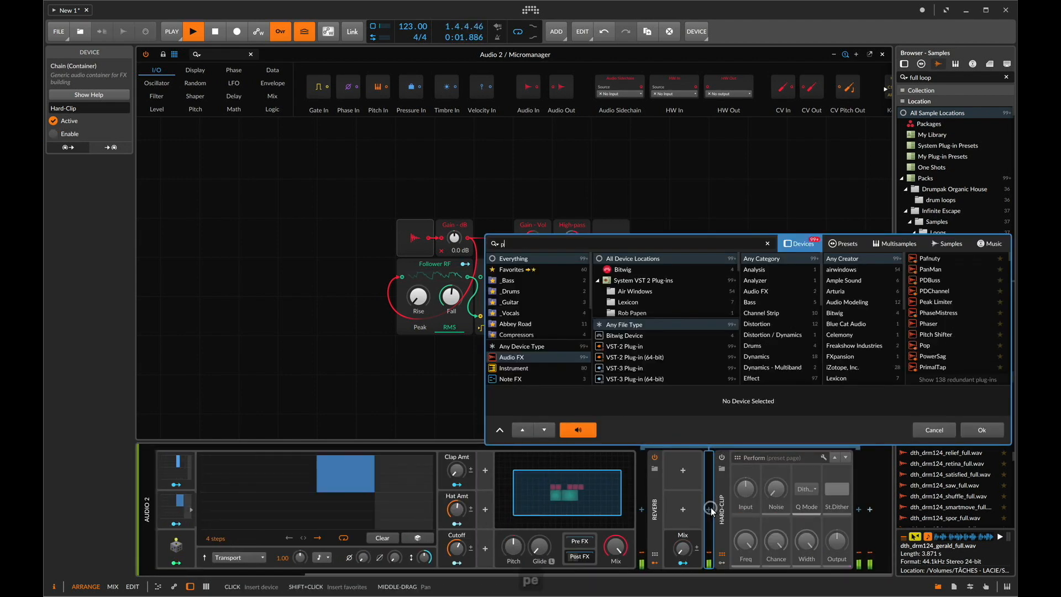
type("eak")
key("Return")
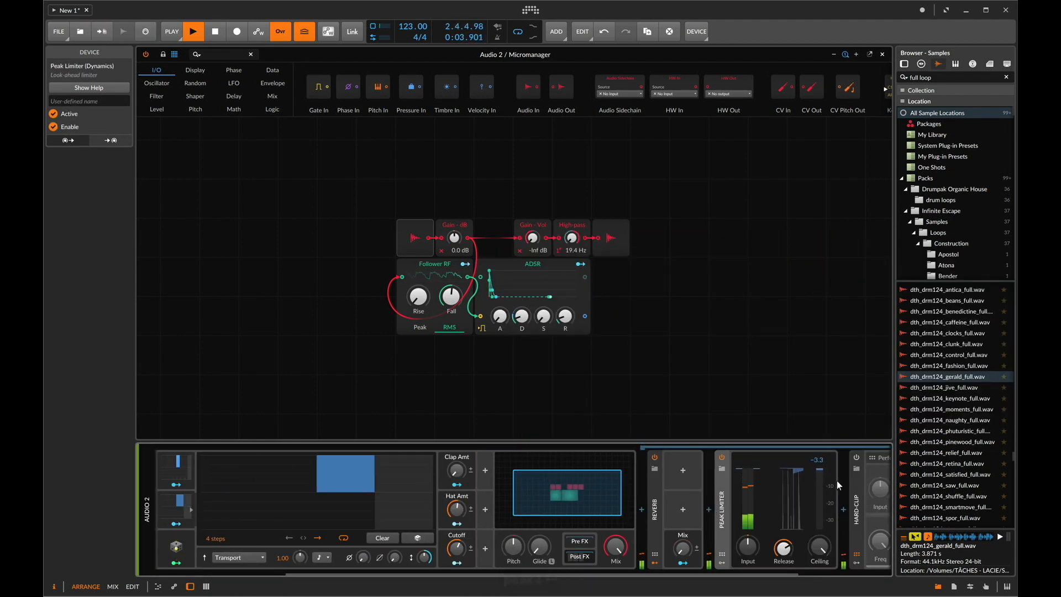
key("super+z")
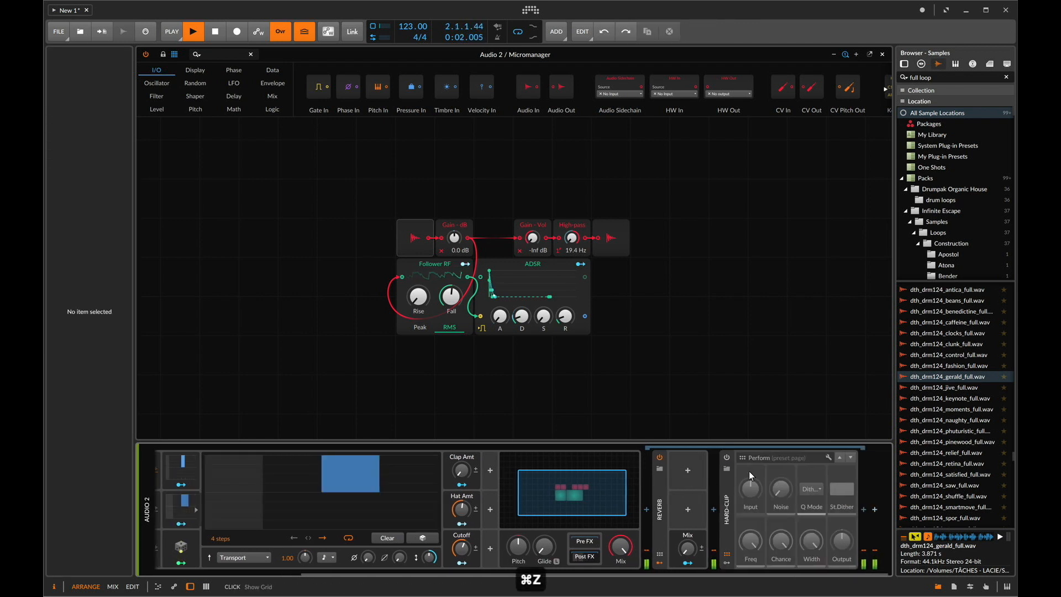
left_click(727, 457)
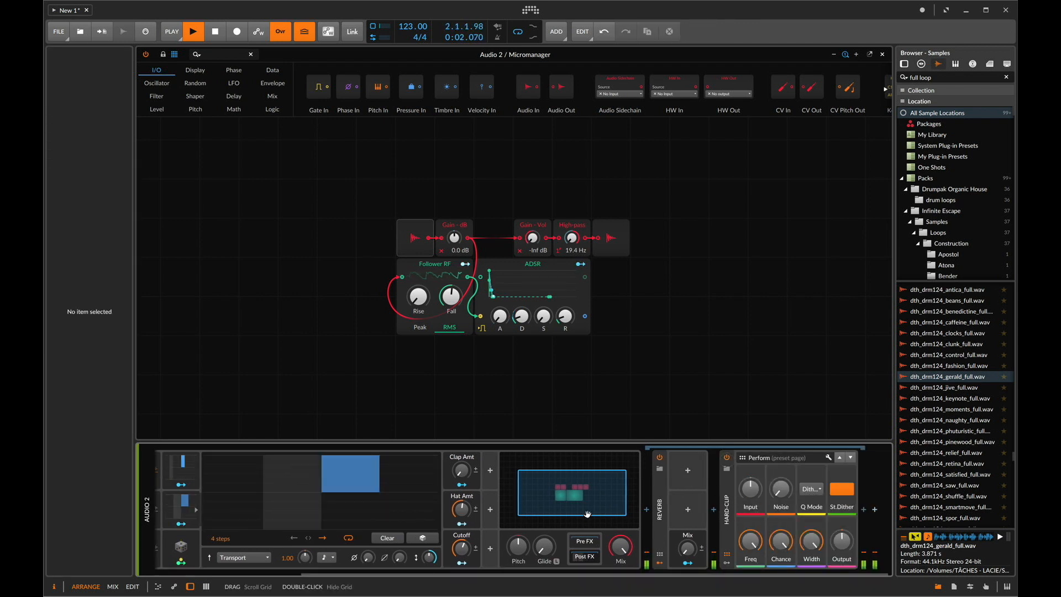
Step: Collapse the FX Grid device to its macro page by hiding its Post FX chain, grid preview and modulators
left_click(724, 506)
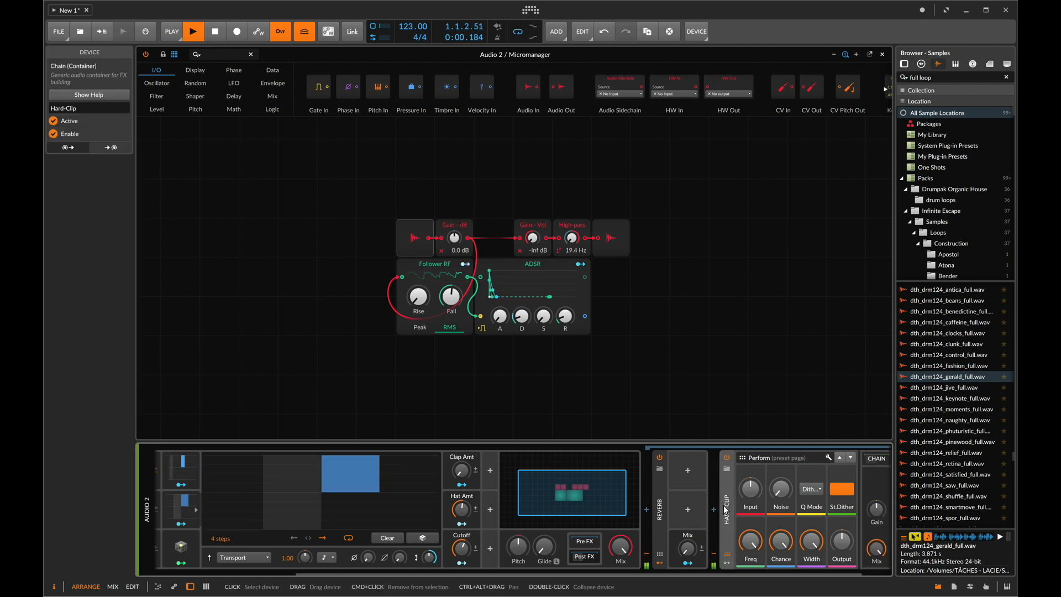
scroll(679, 509, "left", 3)
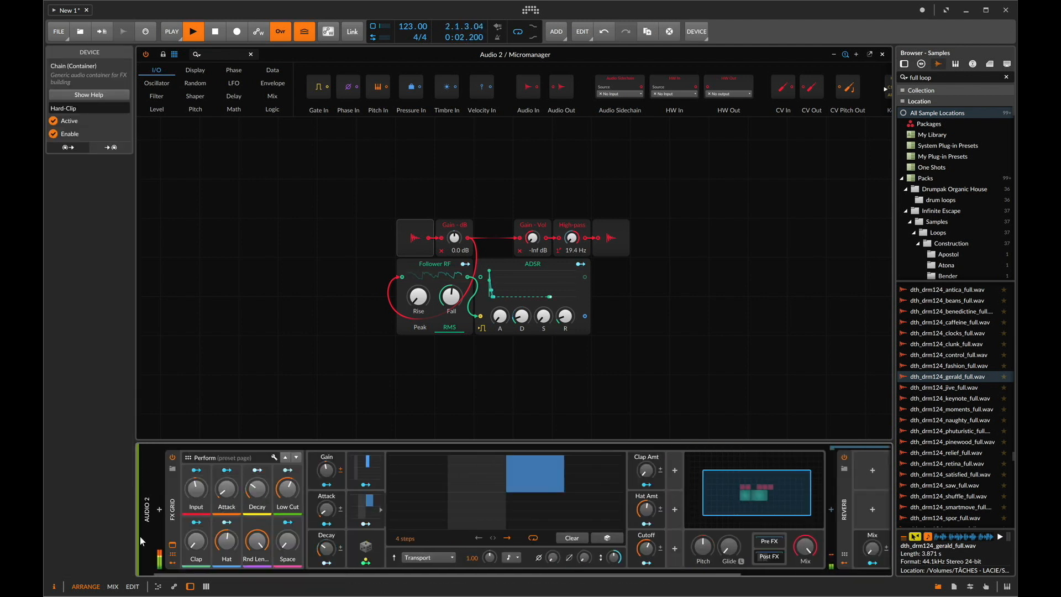
left_click(173, 506)
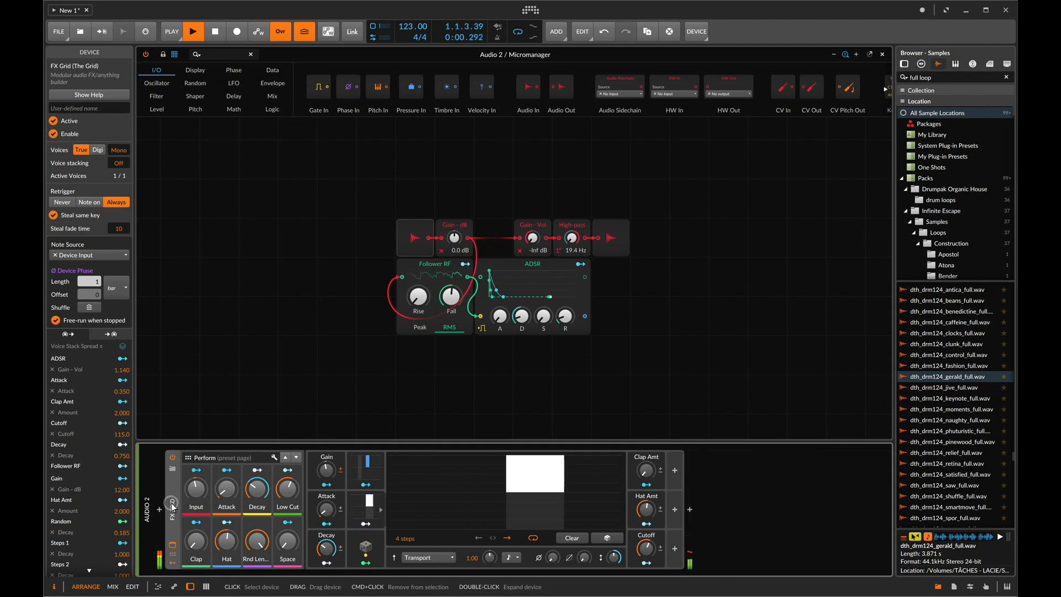
left_click(171, 565)
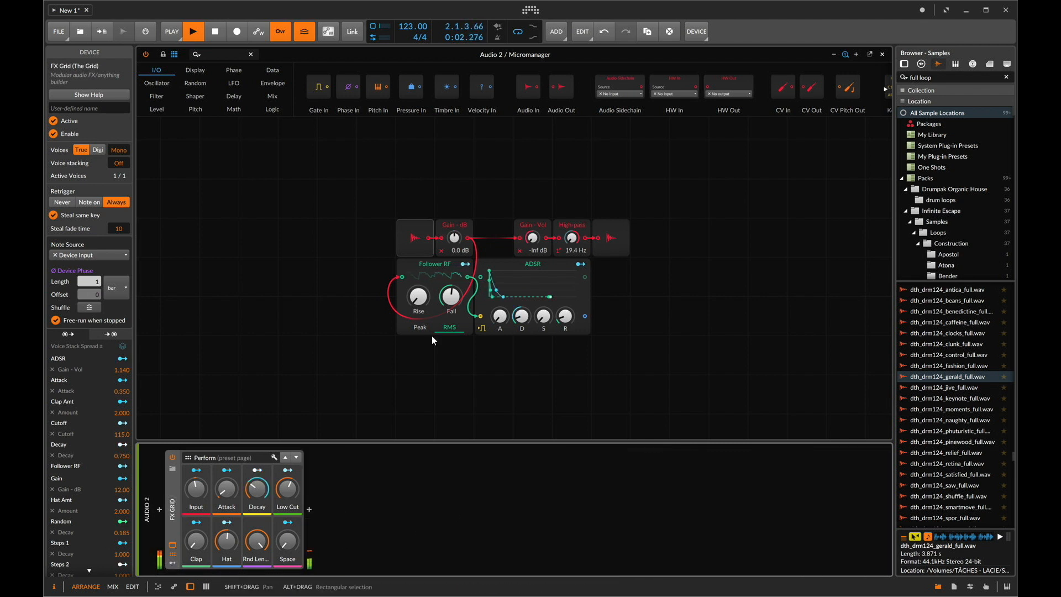